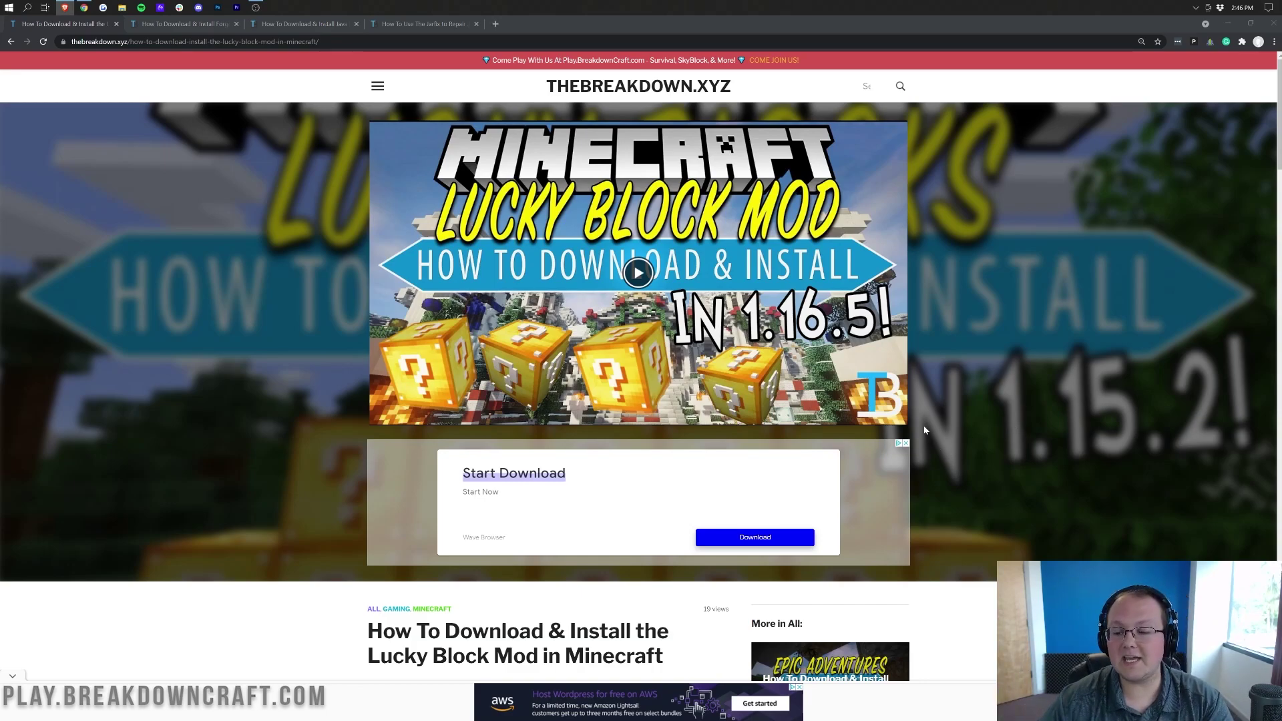
Step: Skim the Lucky Block installation article and follow its download link to the mod's website
scroll(925, 430, "down", 5)
scroll(941, 430, "down", 6)
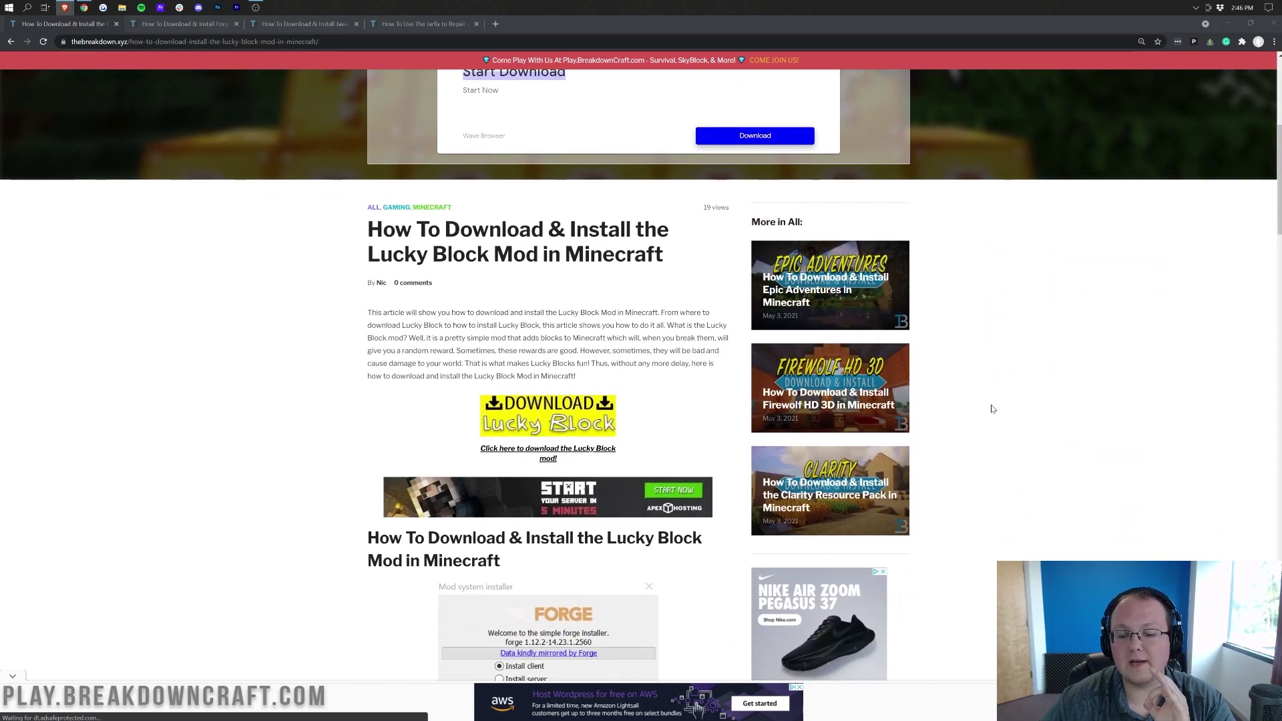
scroll(972, 378, "down", 9)
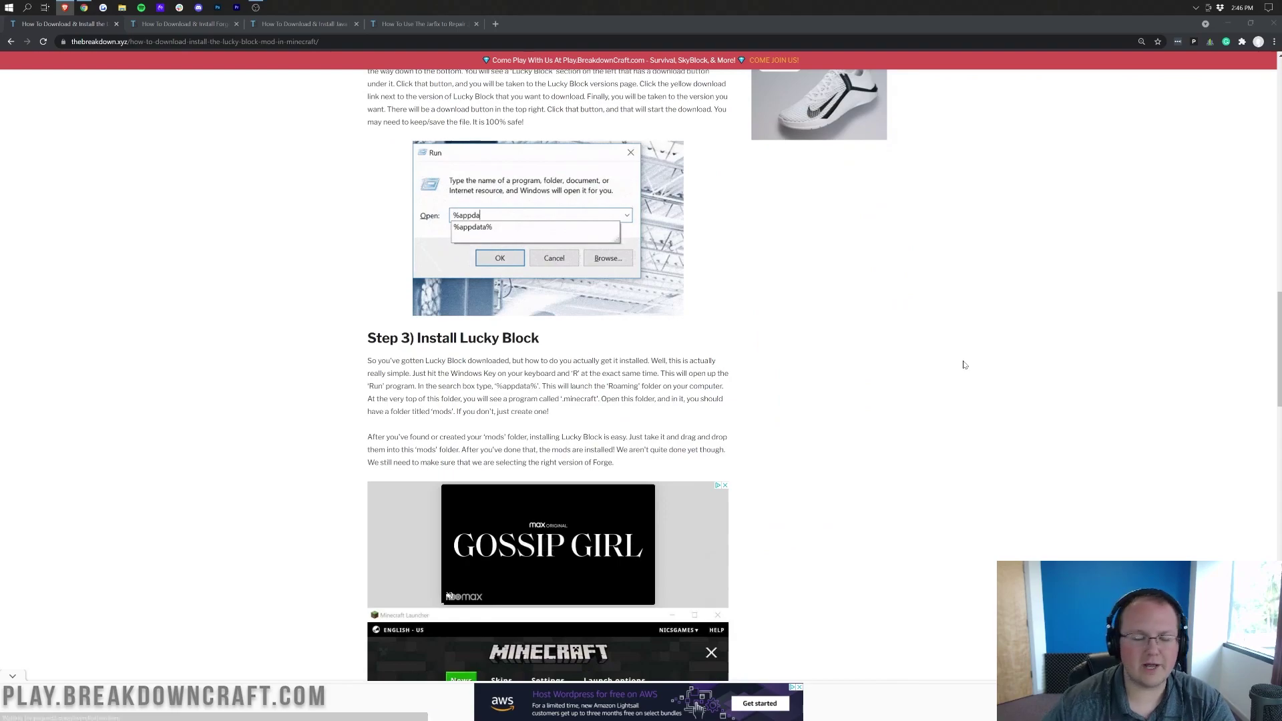
scroll(965, 367, "up", 7)
scroll(964, 365, "up", 4)
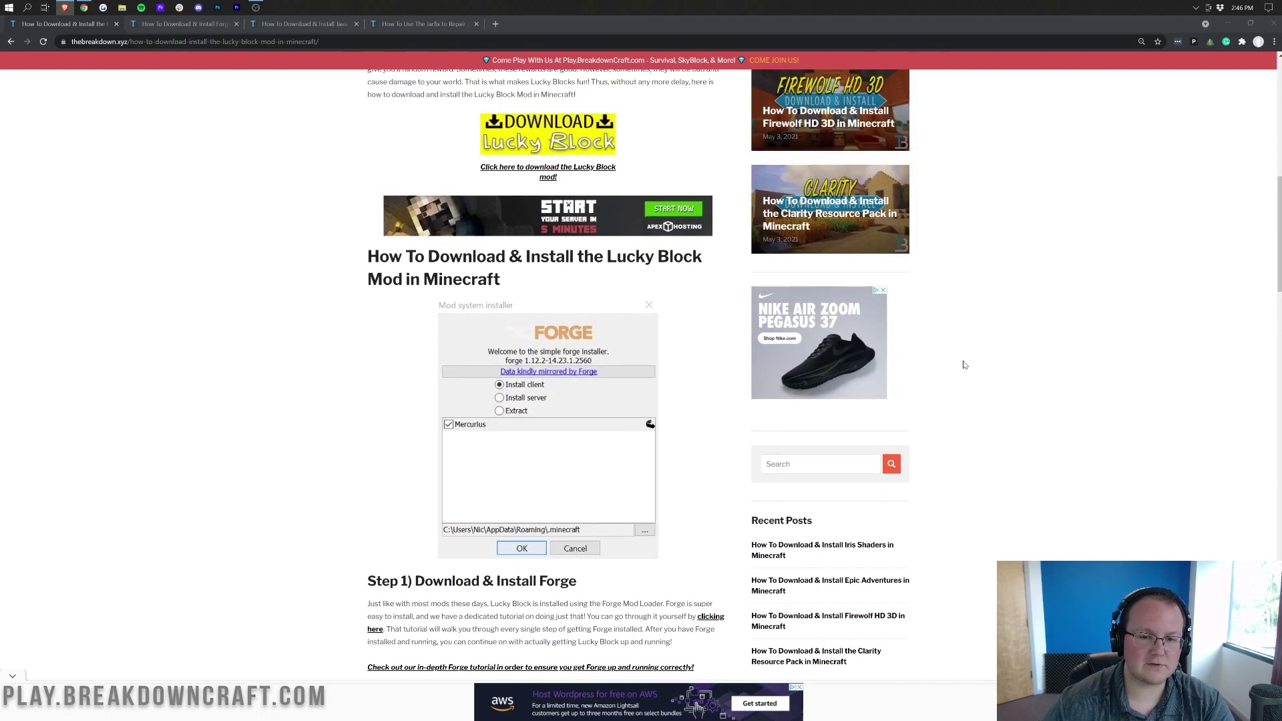
scroll(669, 312, "up", 2)
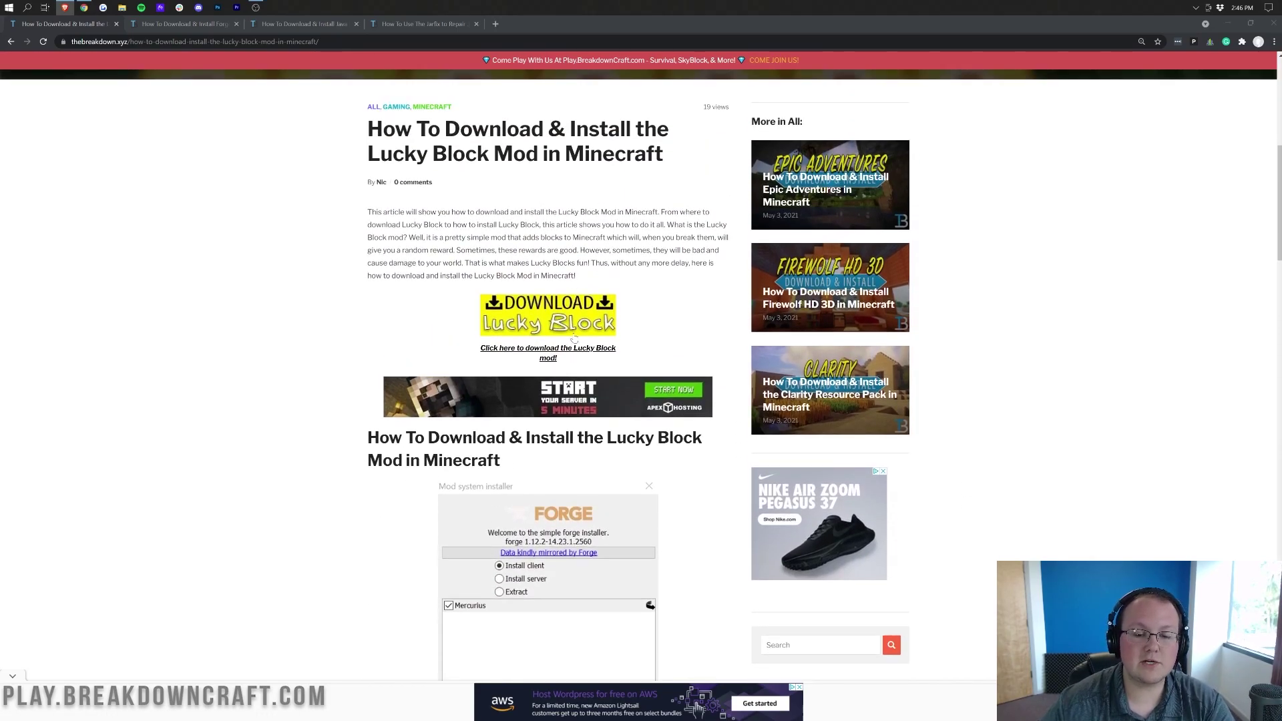
left_click(557, 327)
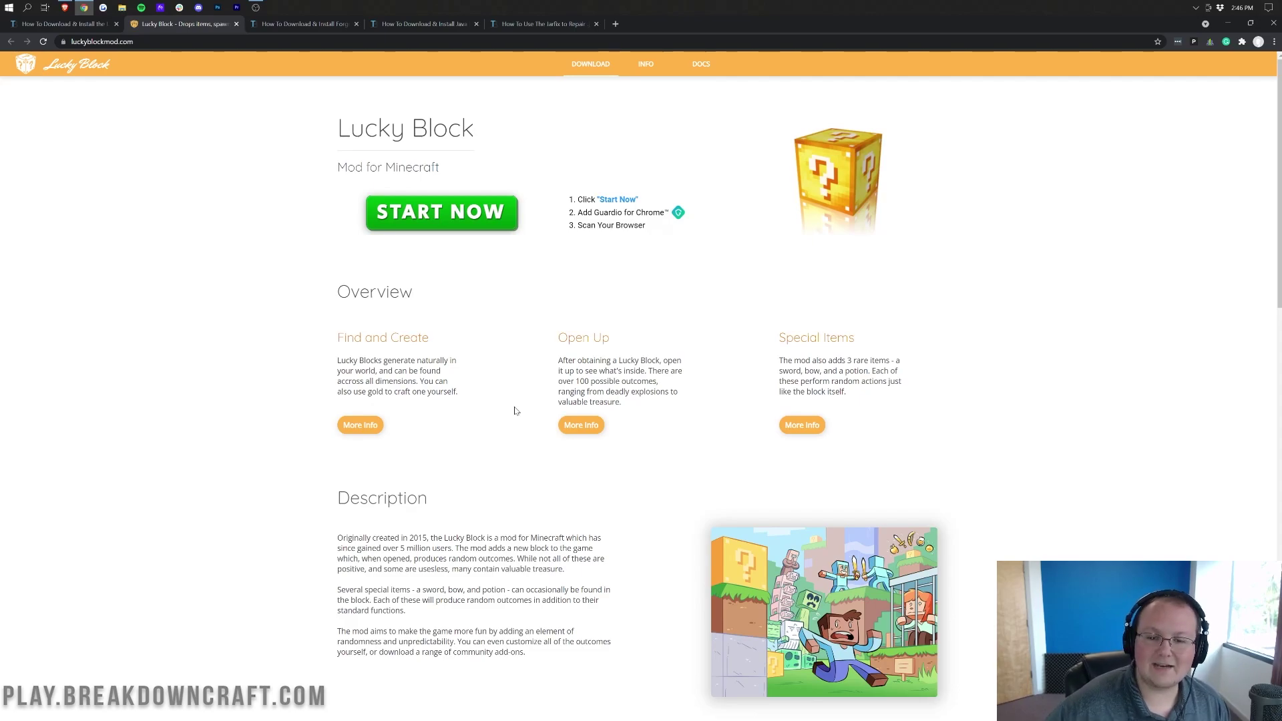
Step: Open the list of Lucky Block downloads for Minecraft: Java Edition + Forge and locate version 1.17.1-1
scroll(535, 463, "down", 15)
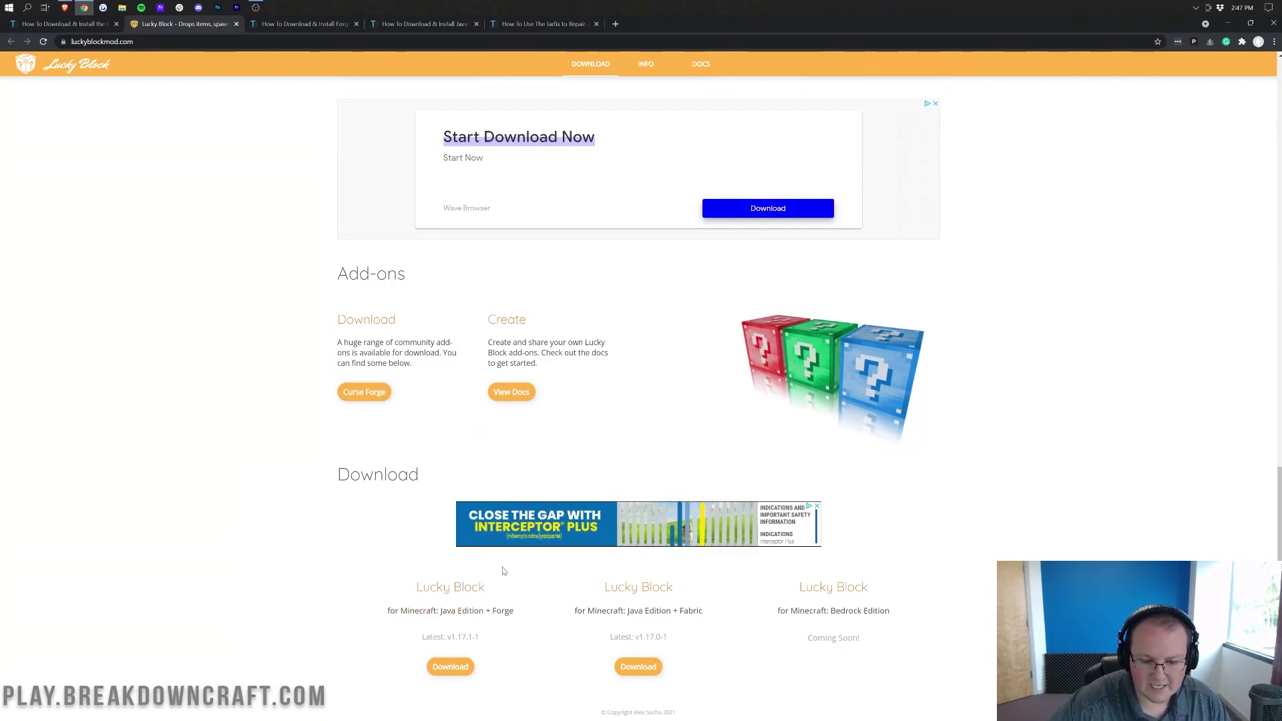
left_click(446, 670)
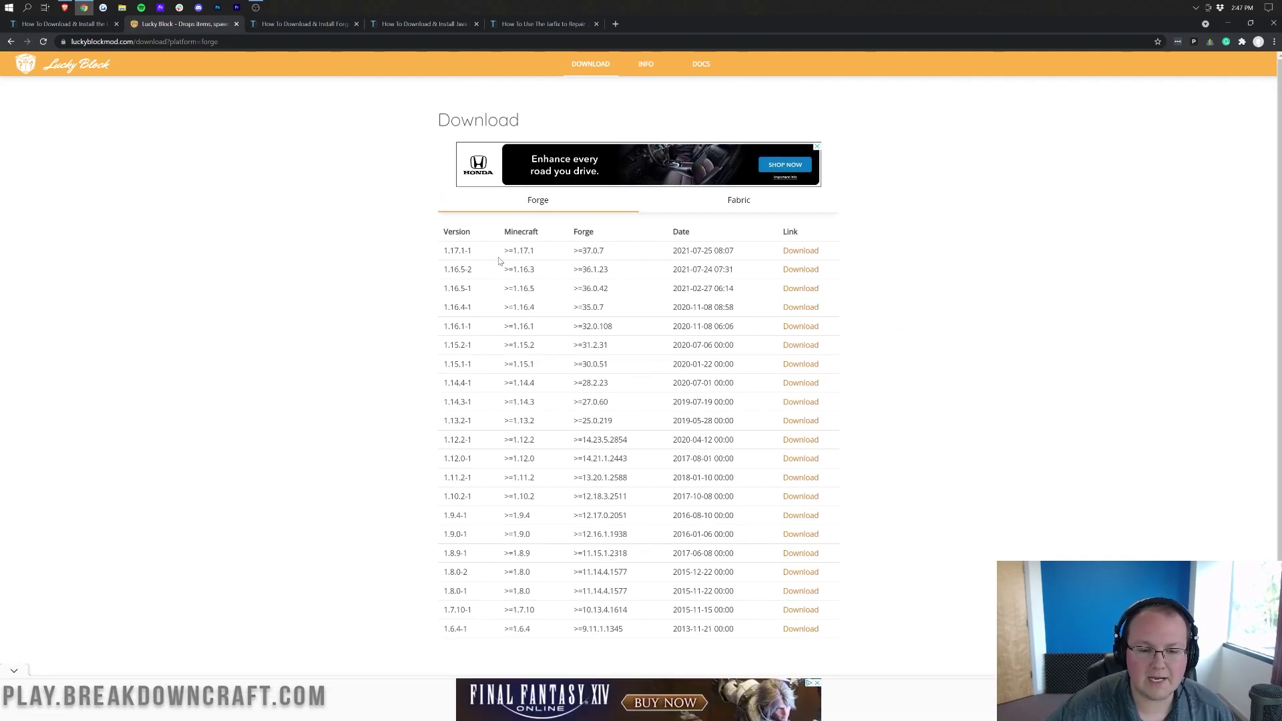
left_click_drag(443, 251, 466, 252)
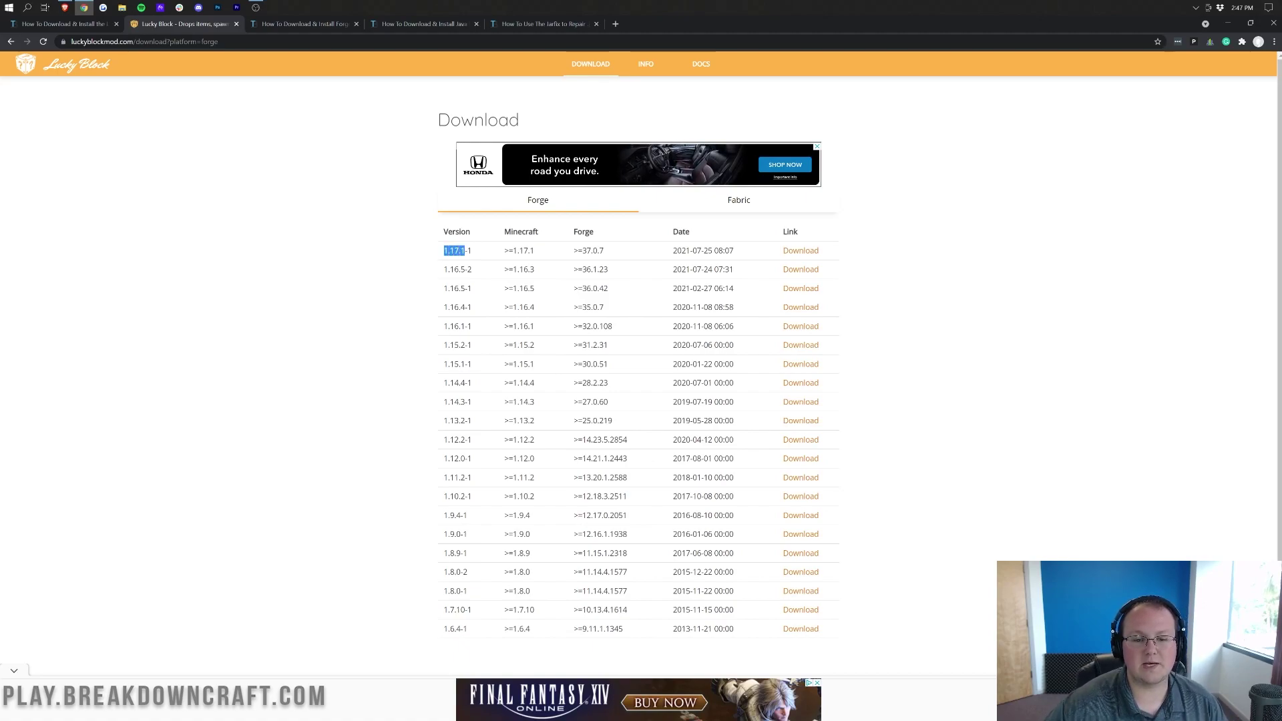
left_click(401, 257)
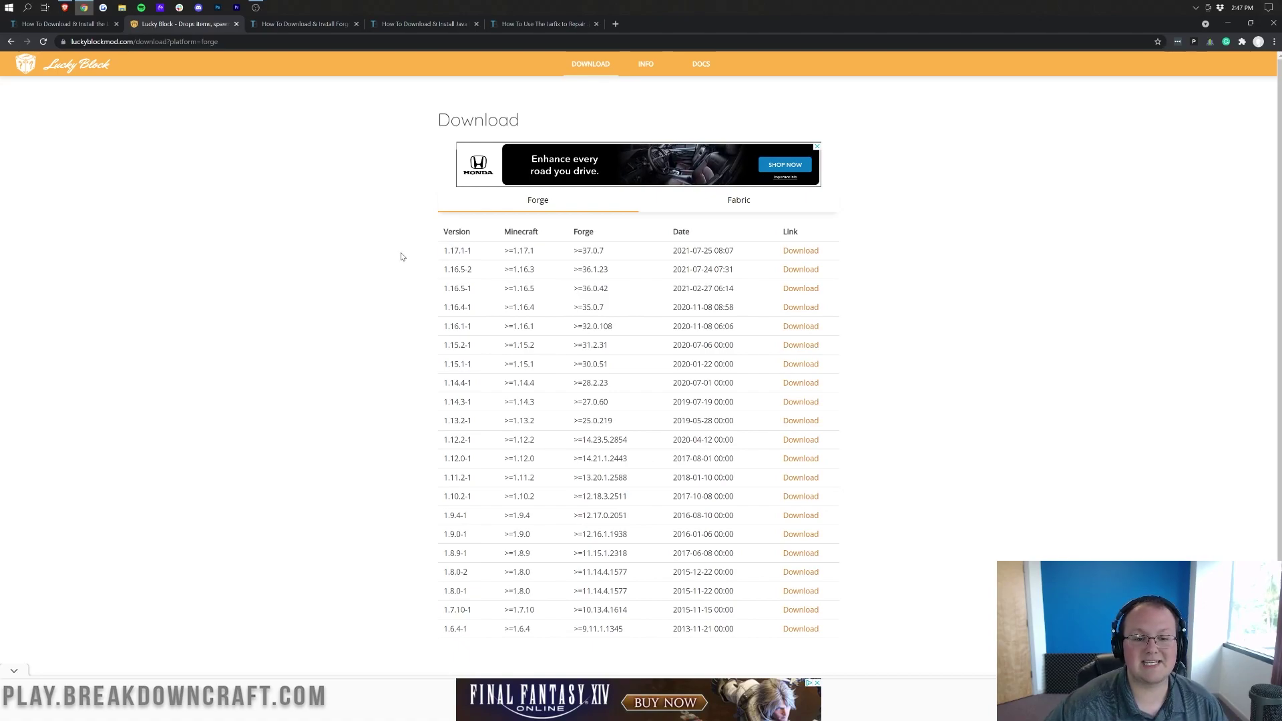
Step: Download Lucky Block 1.17.1-1 for Forge and keep the jar file despite the browser's warning
left_click(797, 250)
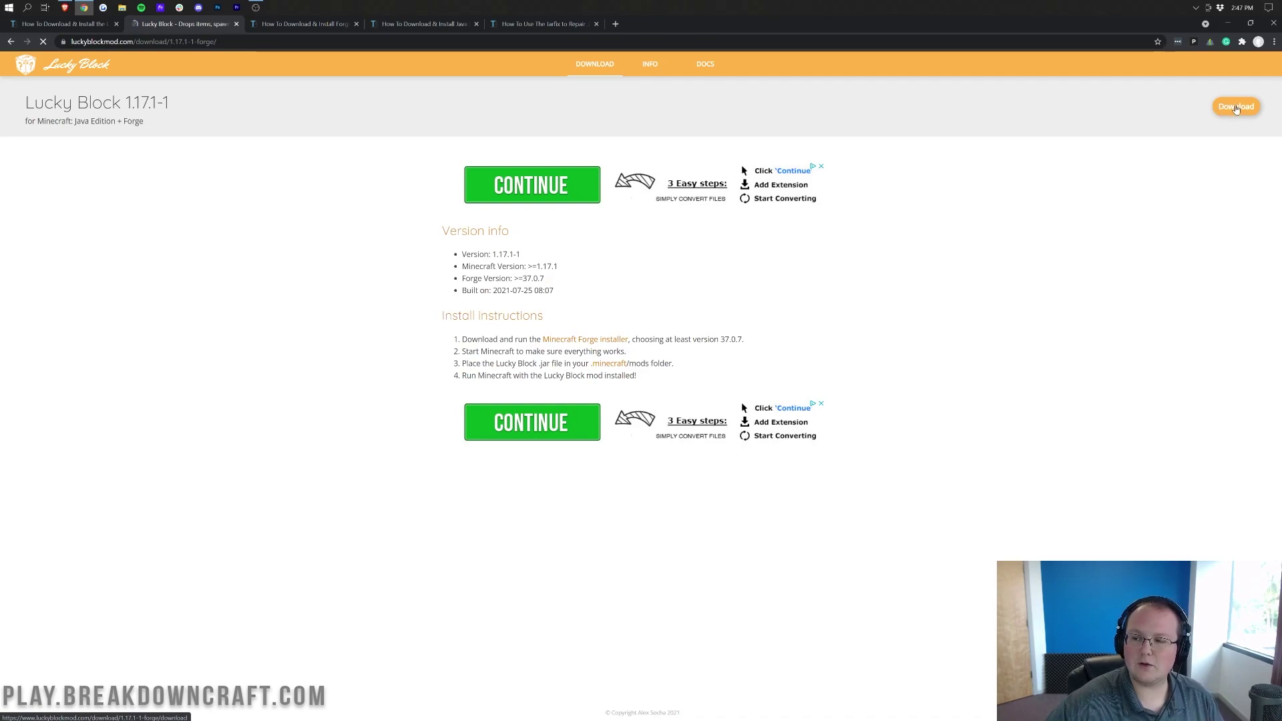
left_click(1236, 107)
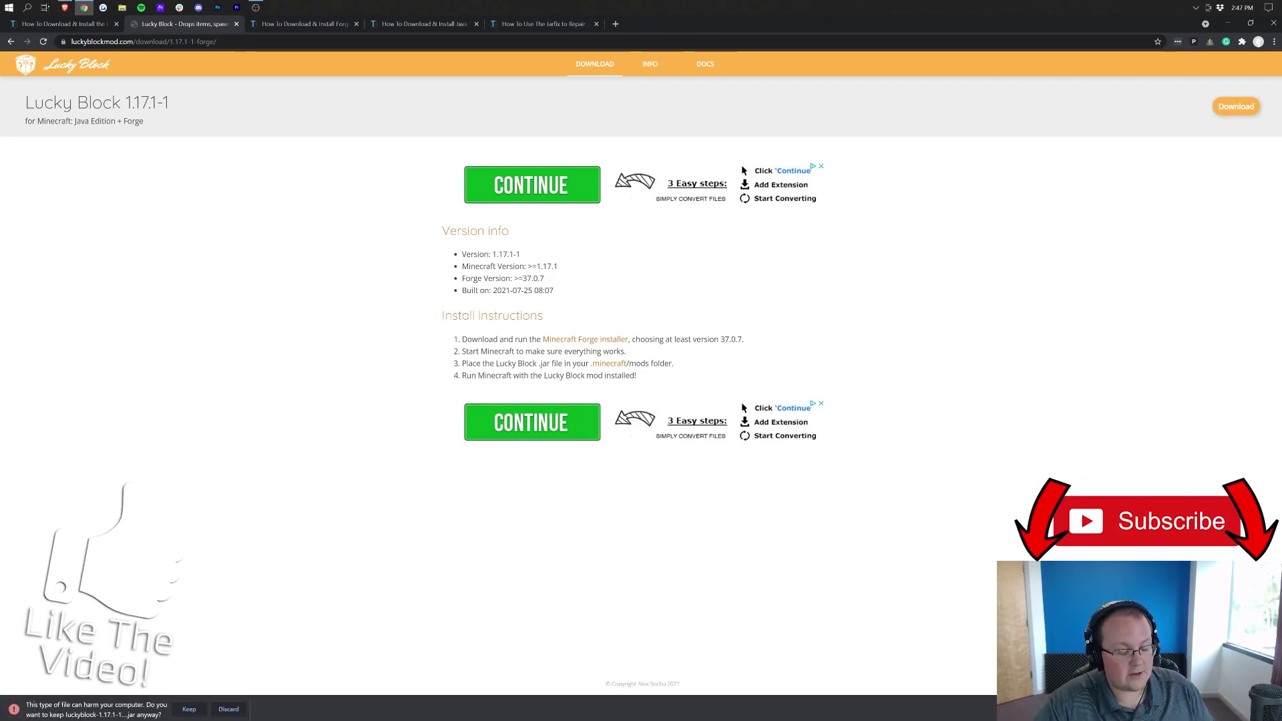
left_click(189, 709)
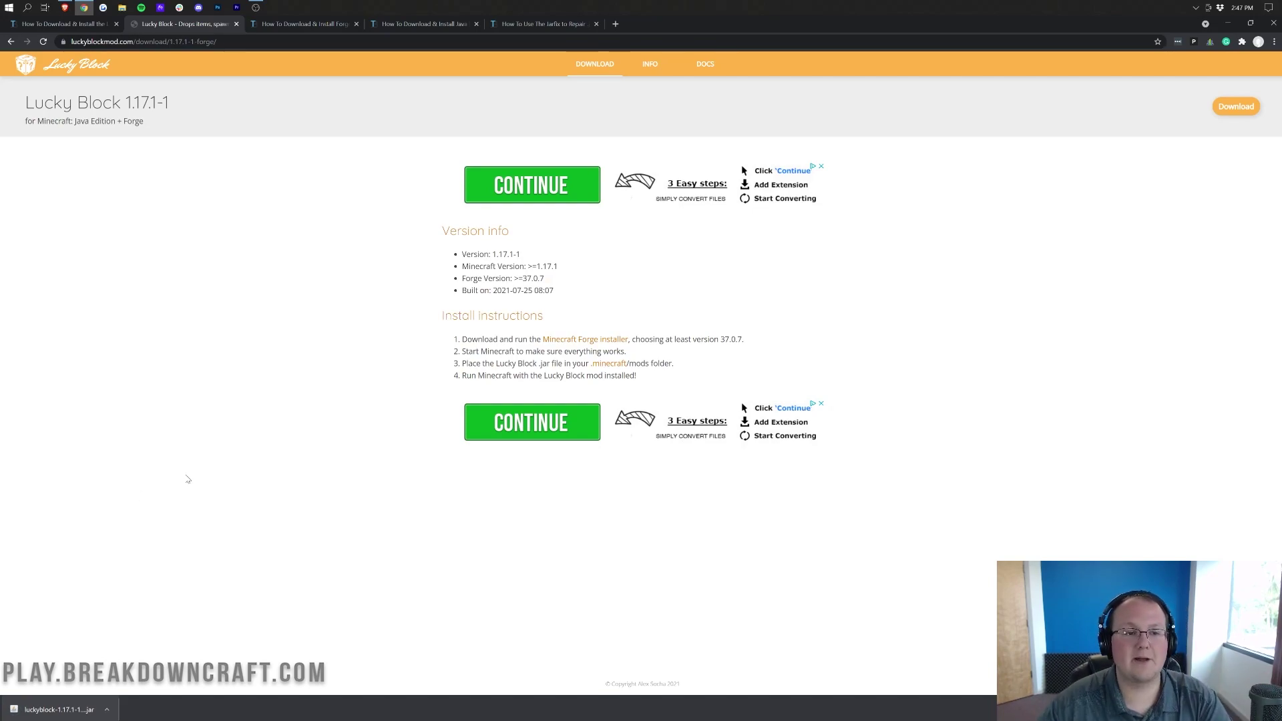
Step: Switch to the Forge installation article and follow its download link to the official Forge downloads page
left_click(323, 24)
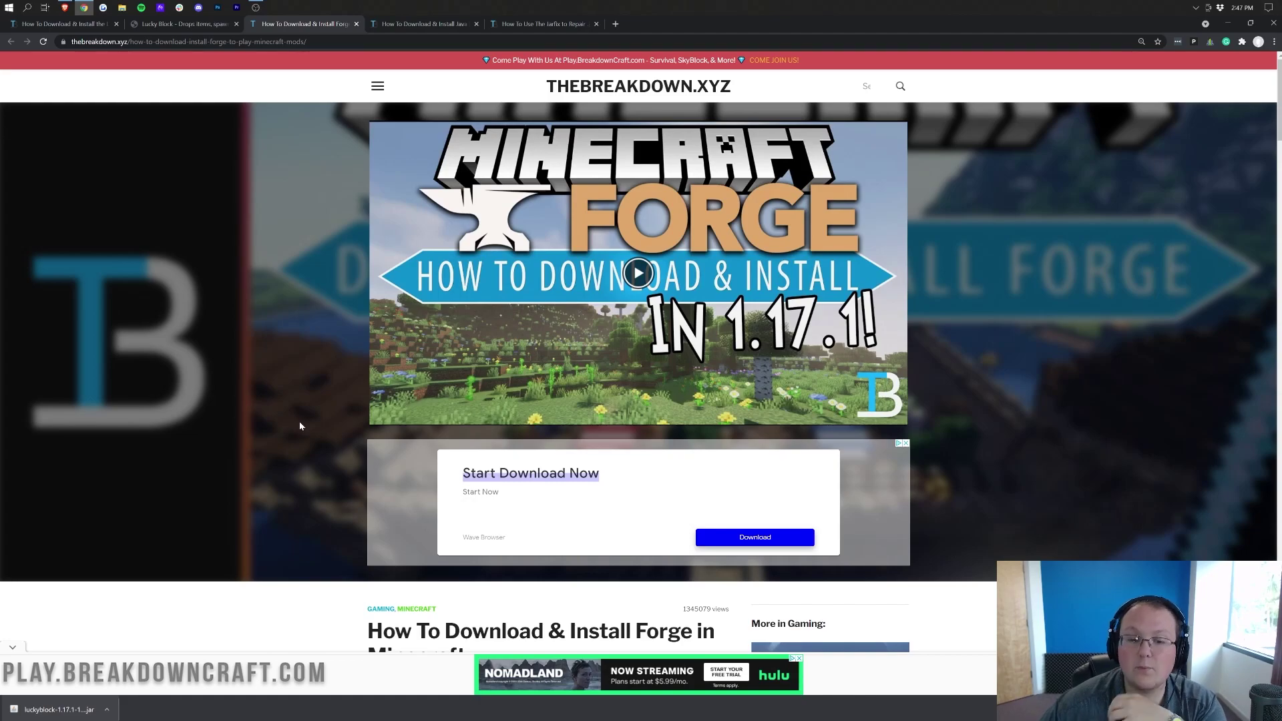
scroll(300, 426, "down", 9)
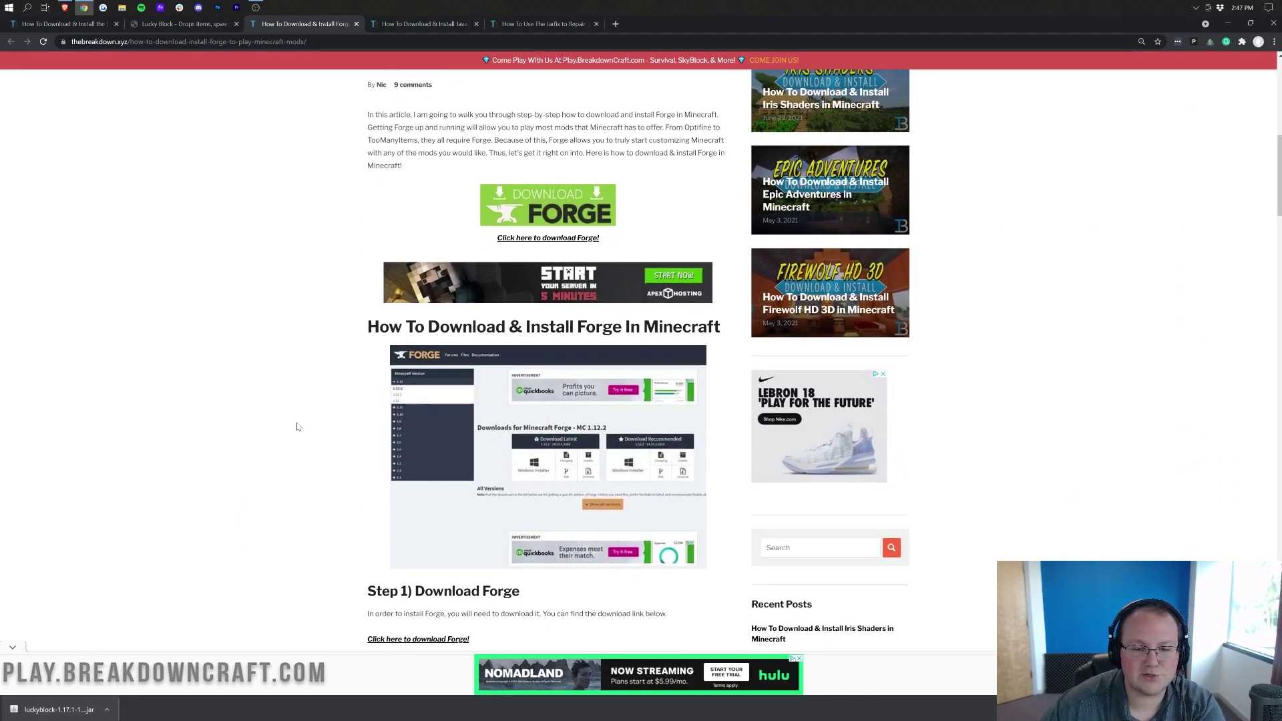
scroll(297, 421, "up", 6)
scroll(334, 374, "down", 3)
scroll(291, 238, "down", 2)
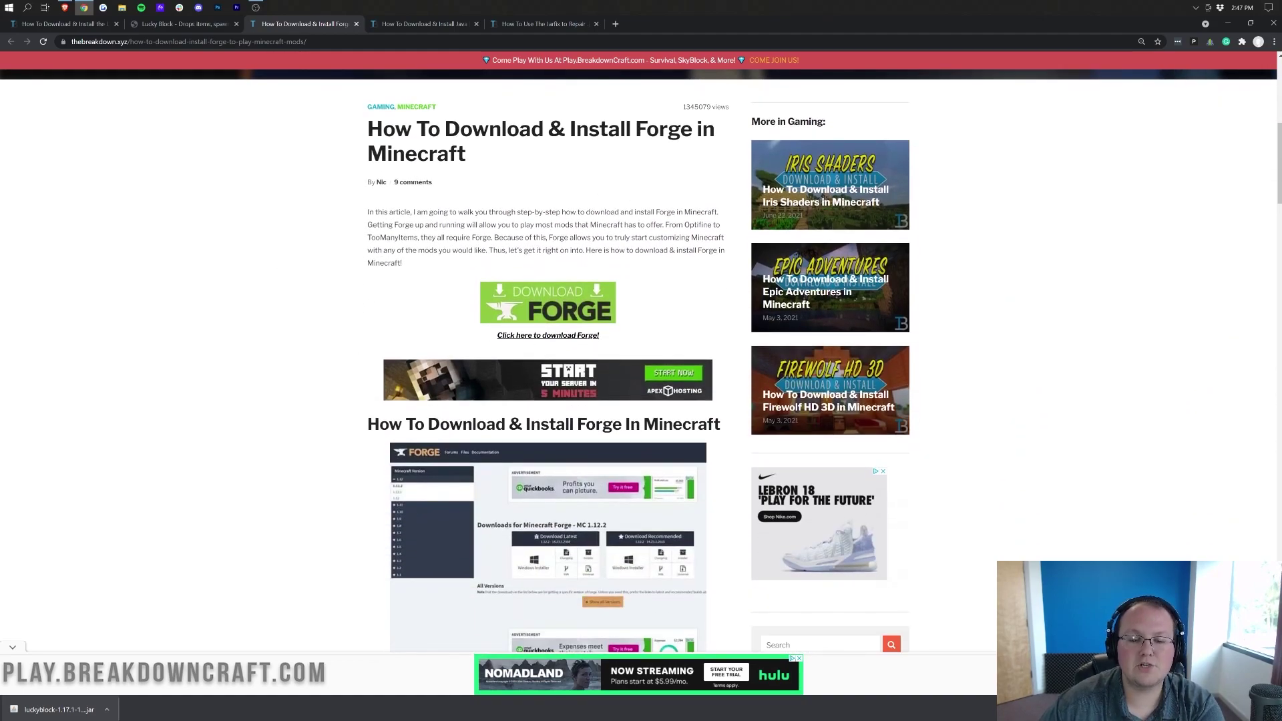
left_click(521, 309)
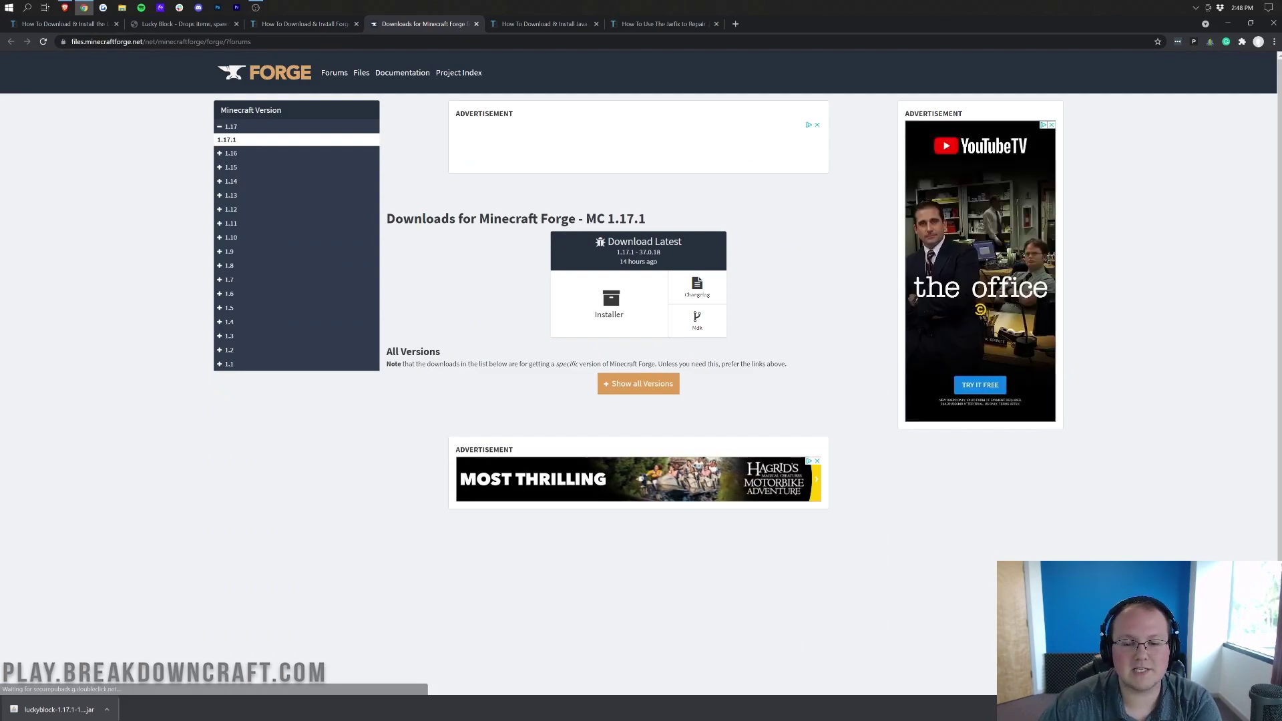
Step: Download the latest Forge installer for Minecraft 1.17.1, skipping the advertisement page and keeping the jar file
left_click_drag(585, 218, 672, 214)
left_click(672, 214)
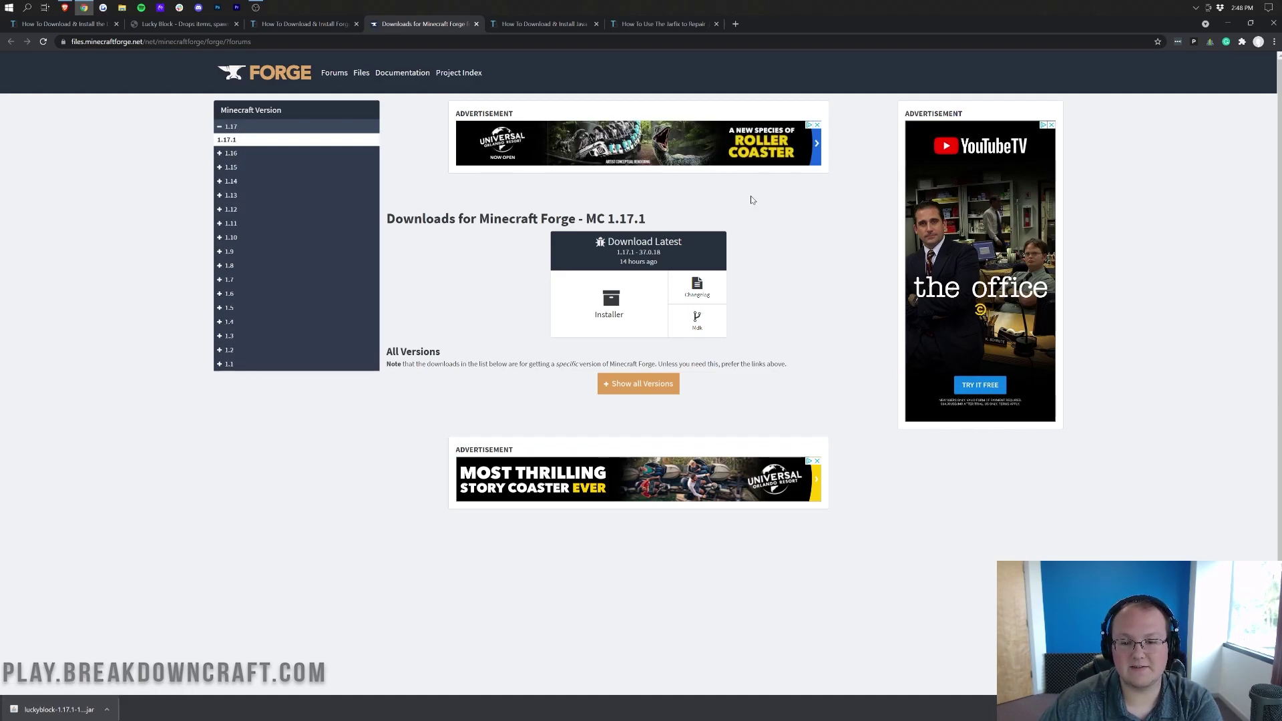
left_click_drag(586, 219, 695, 224)
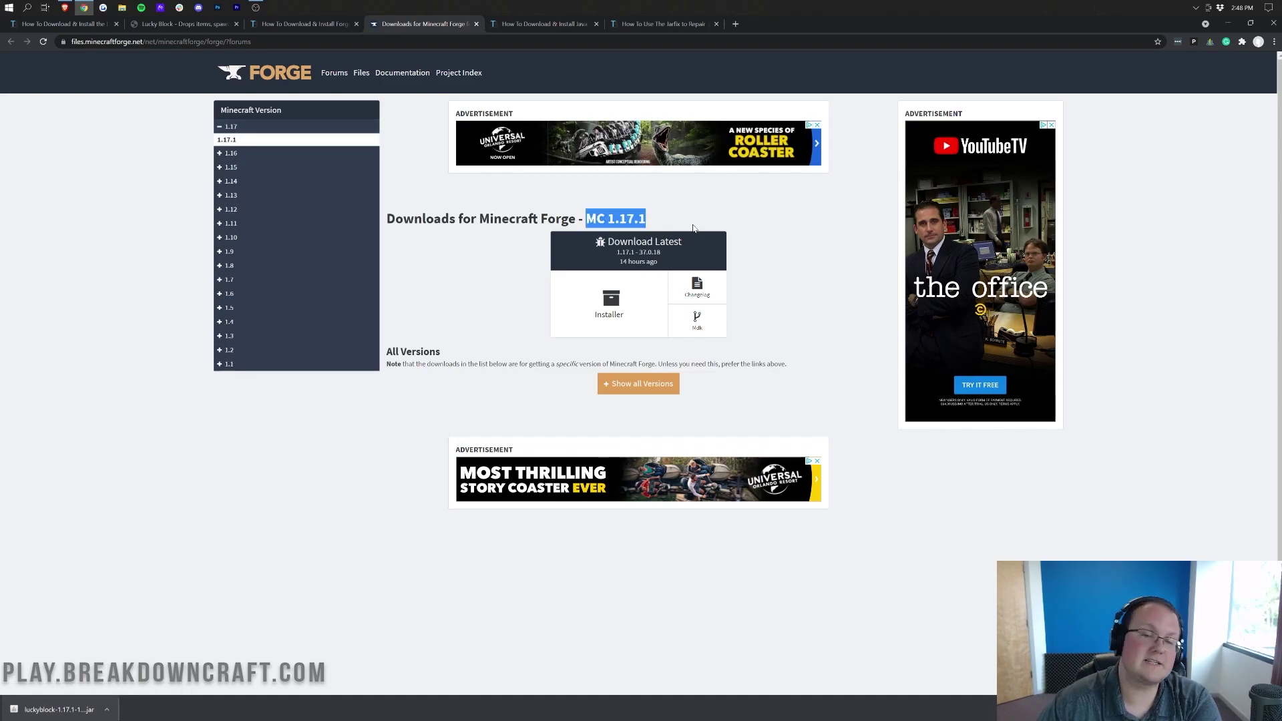
left_click(611, 319)
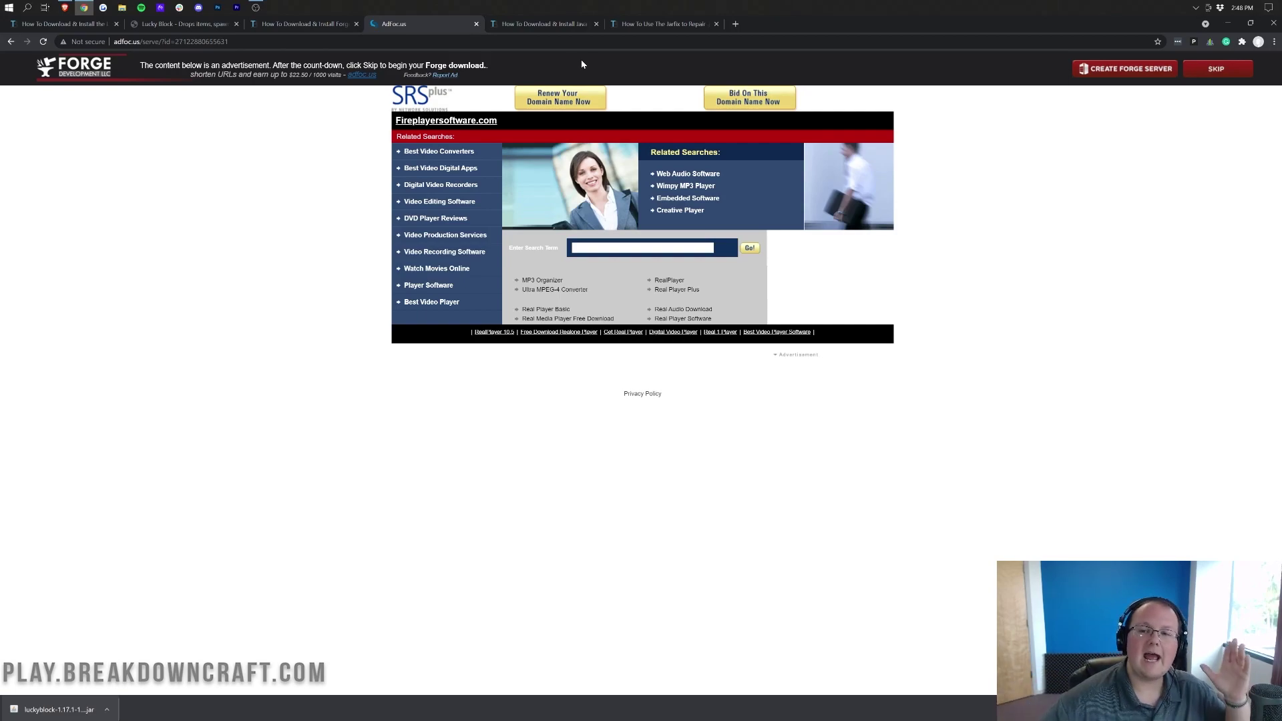
left_click(1214, 69)
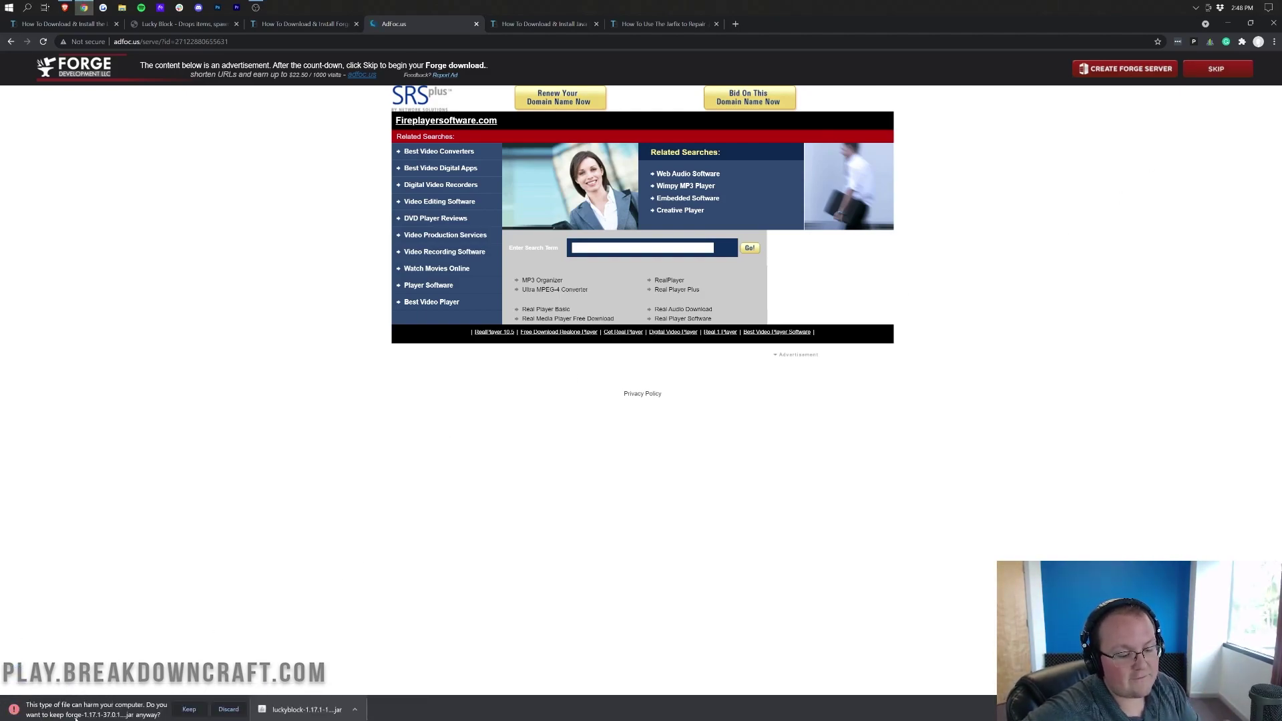
left_click(182, 710)
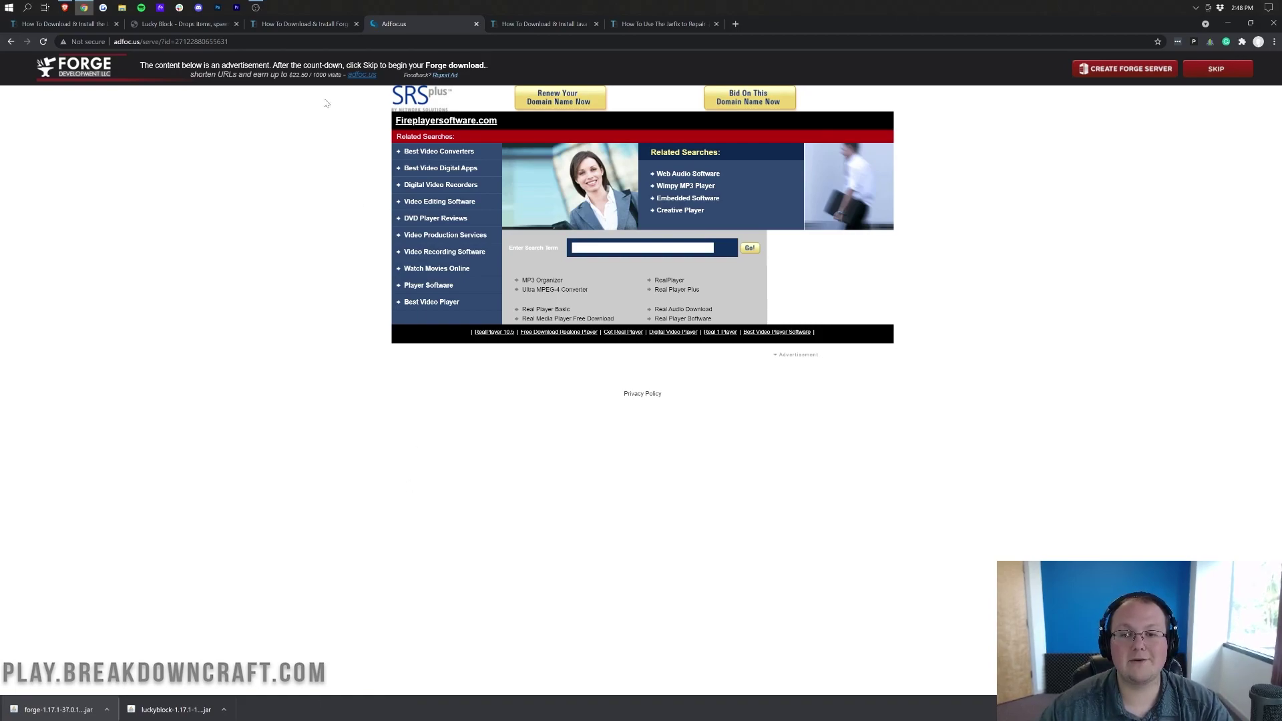
Step: Show the desktop and arrange the downloaded Forge and Lucky Block jar files side by side near its upper middle
left_click(522, 20)
key("super+d")
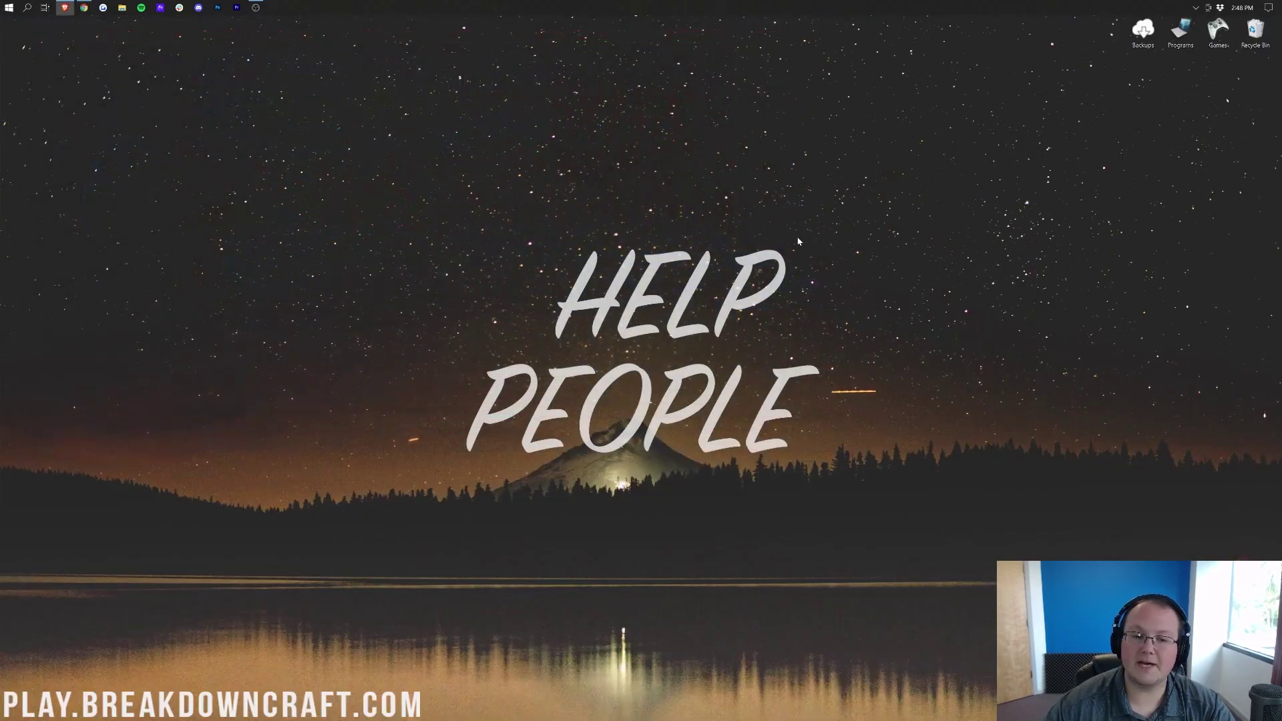
right_click(368, 180)
left_click(400, 211)
left_click_drag(18, 30, 583, 141)
left_click_drag(18, 77, 657, 142)
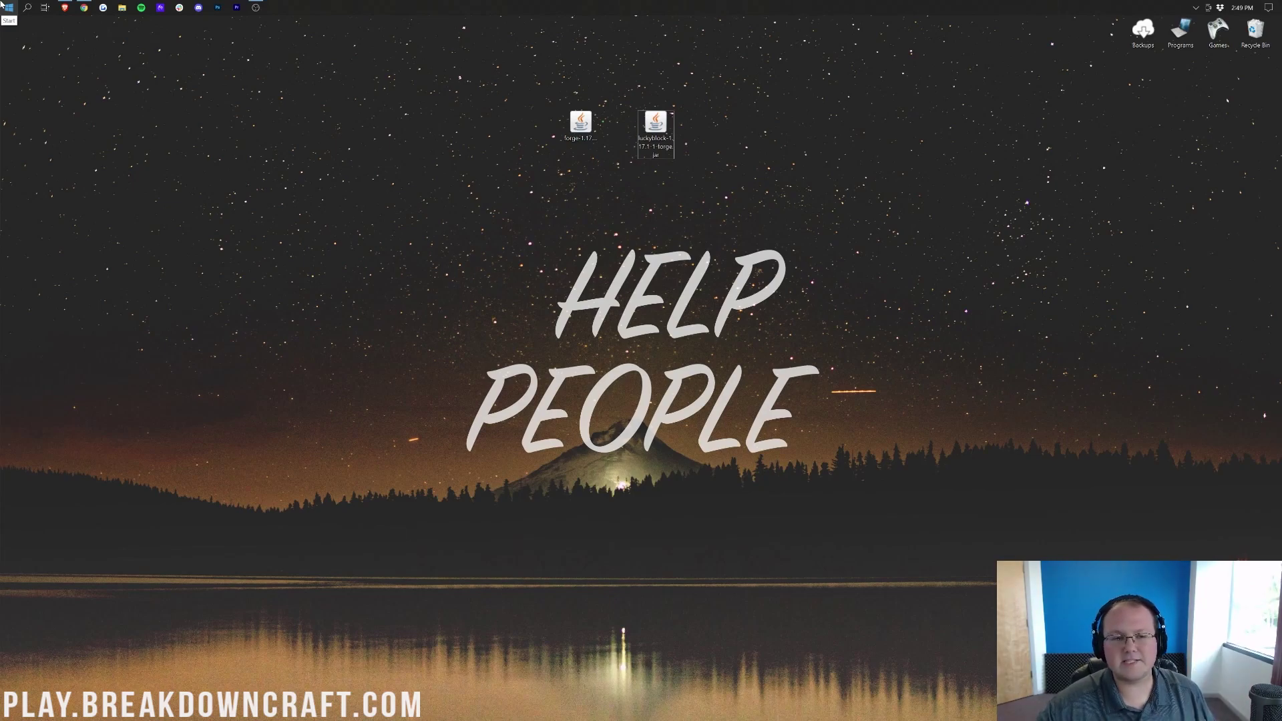
Step: Search the computer for the Downloads folder, open it beside the two desktop jar files, and close it
left_click(2, 4)
type("down")
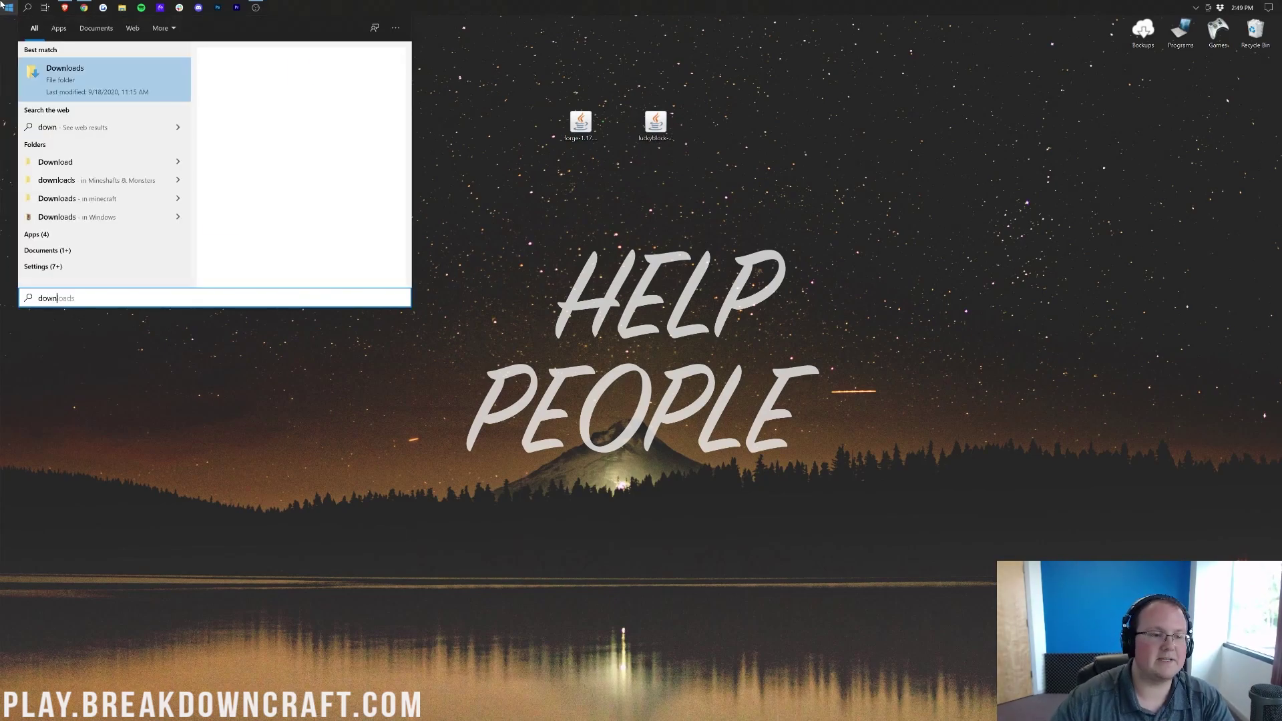
left_click(92, 82)
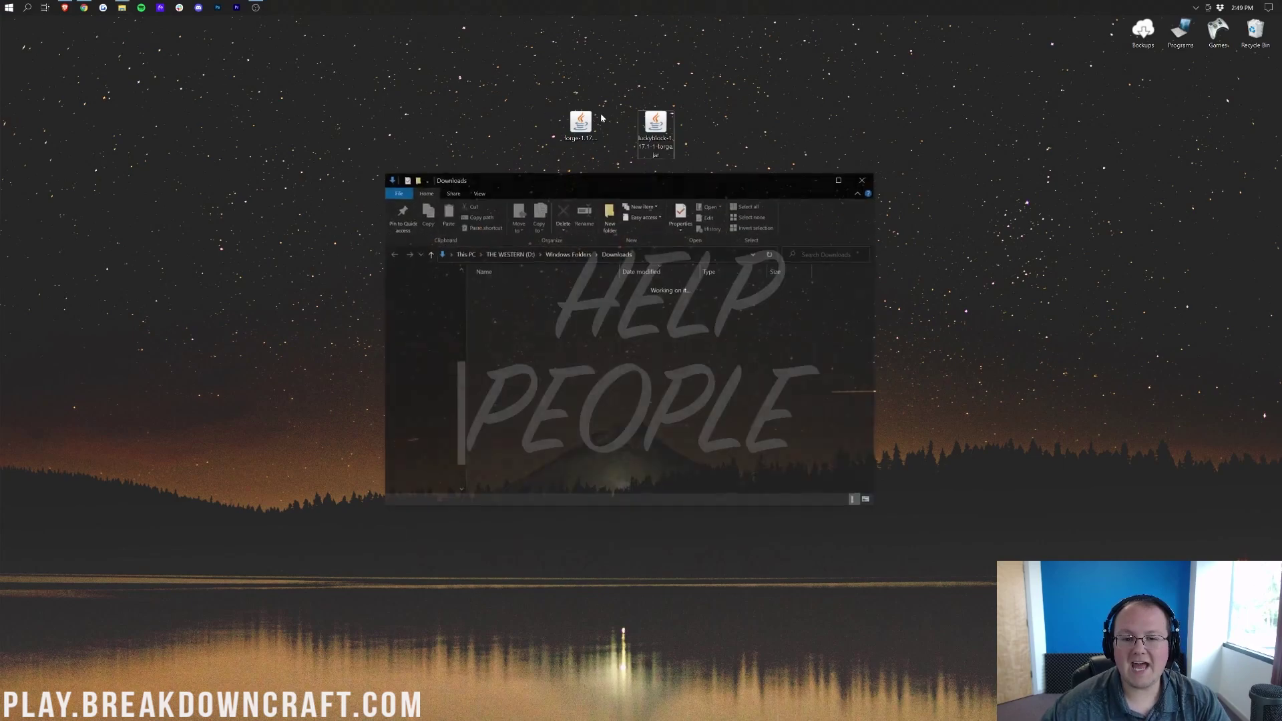
left_click(656, 127)
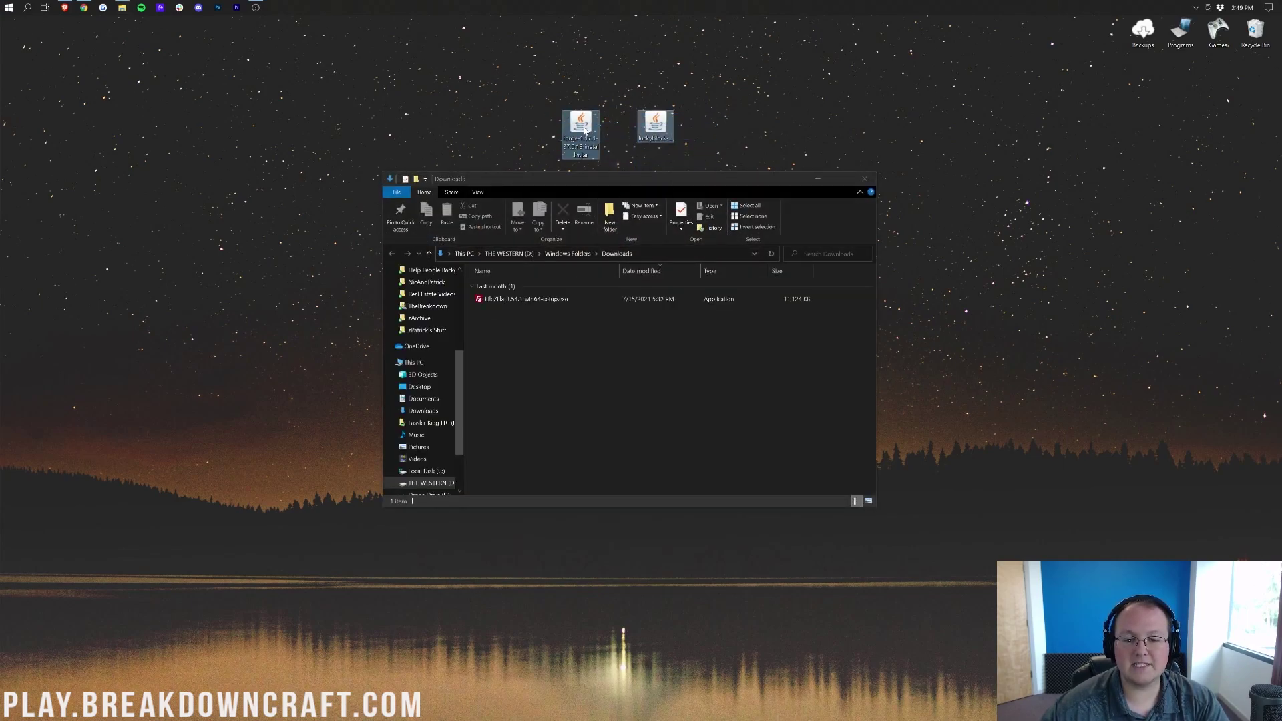
mouse_move(583, 130)
left_mouse_down()
mouse_move(697, 387)
mouse_move(587, 130)
mouse_move(576, 137)
left_mouse_up()
left_click(884, 213)
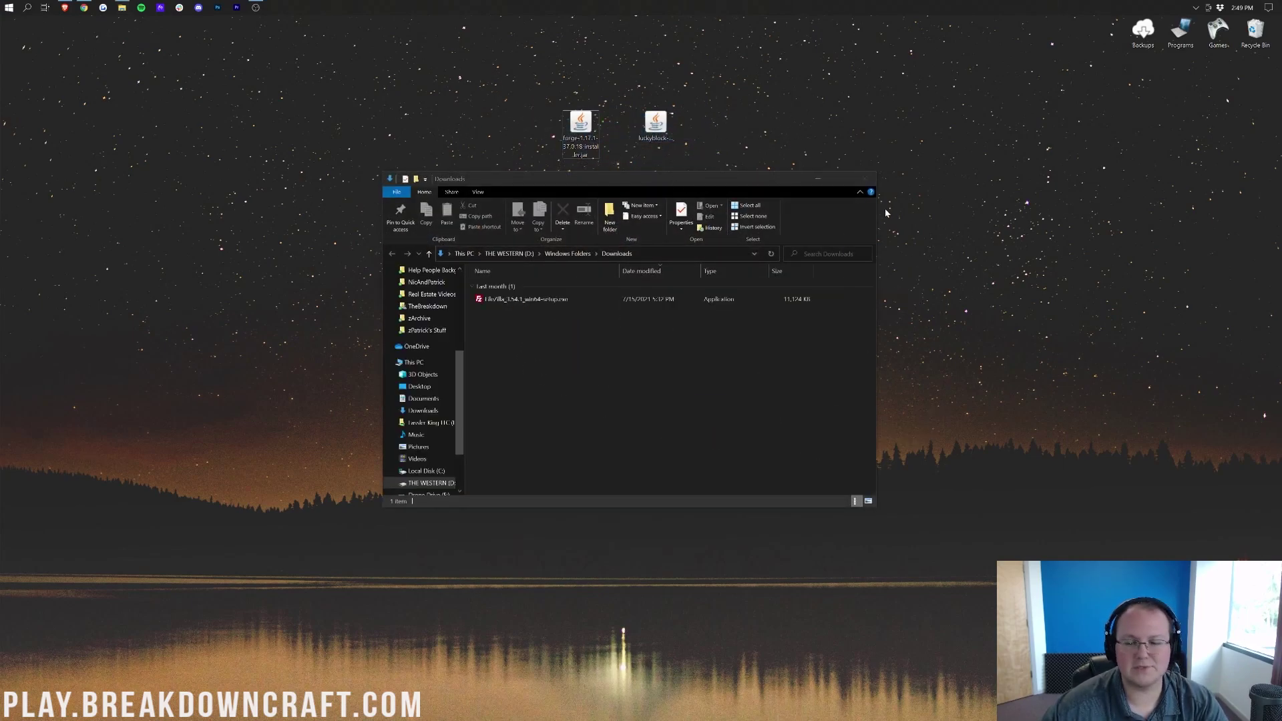
left_click(872, 184)
Step: Open the Forge installer jar from the desktop with Java(TM) Platform SE binary
left_click(580, 130)
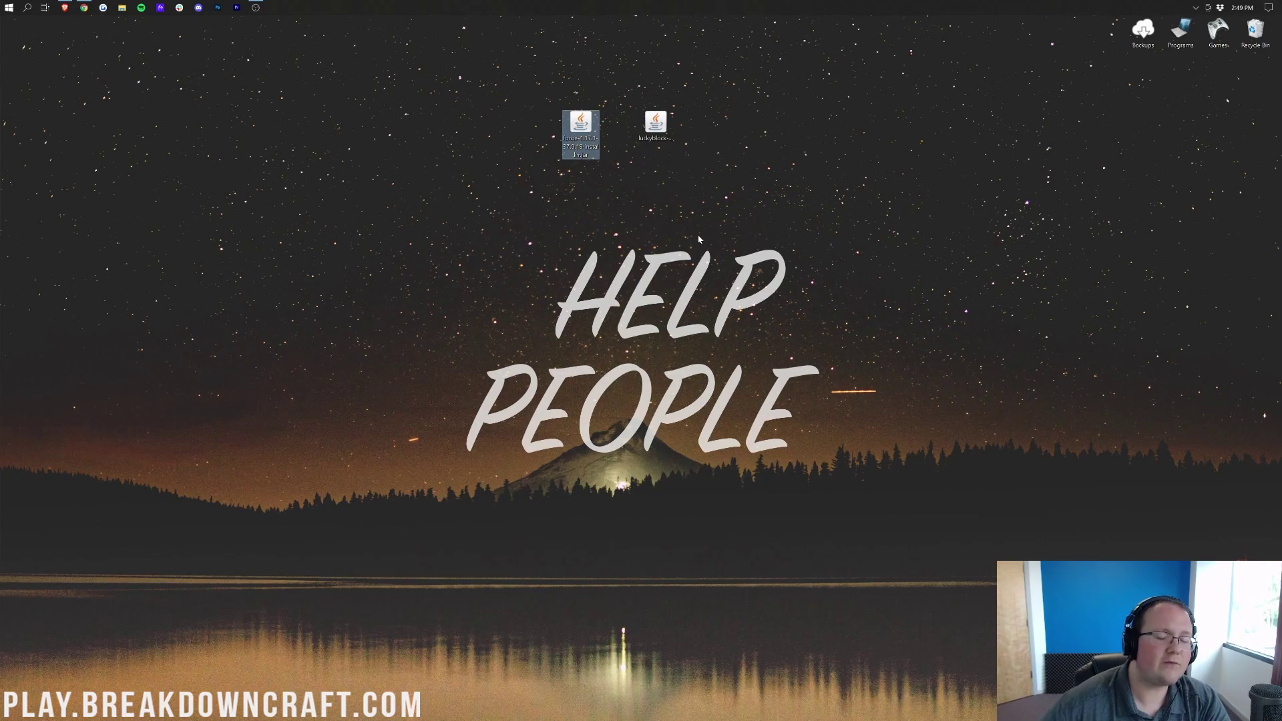
right_click(587, 139)
left_click(627, 197)
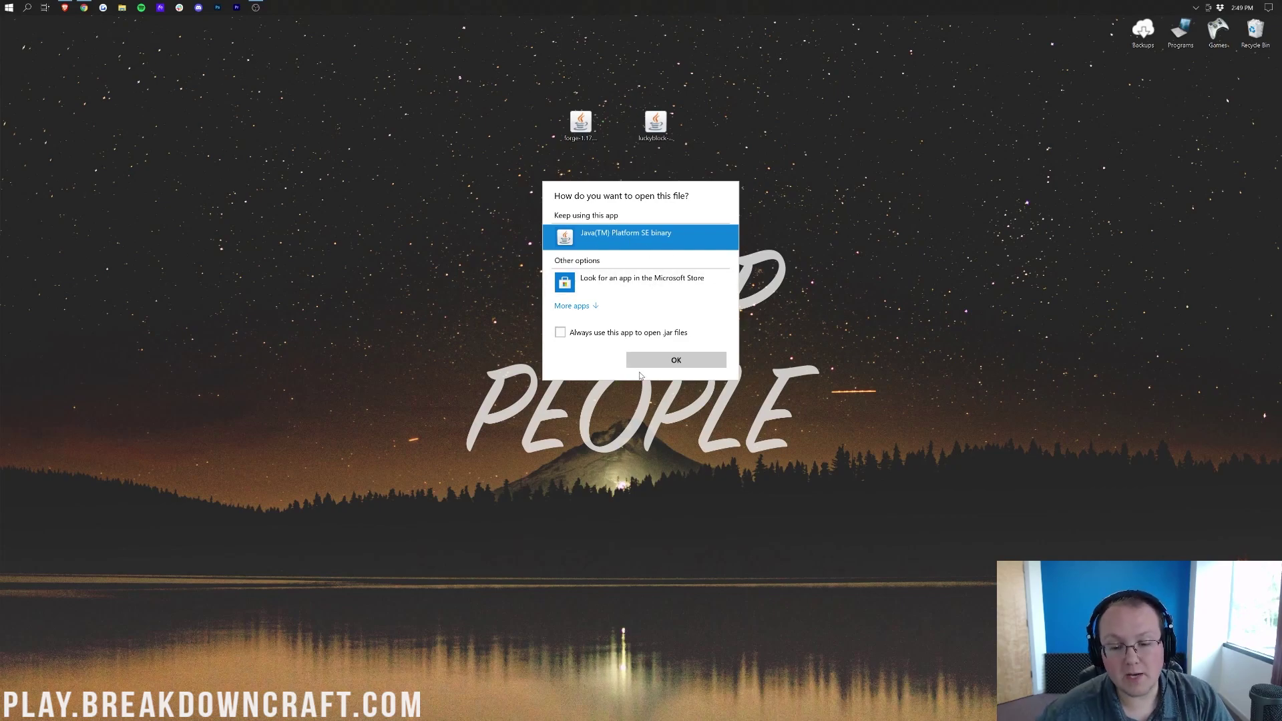
left_click(642, 364)
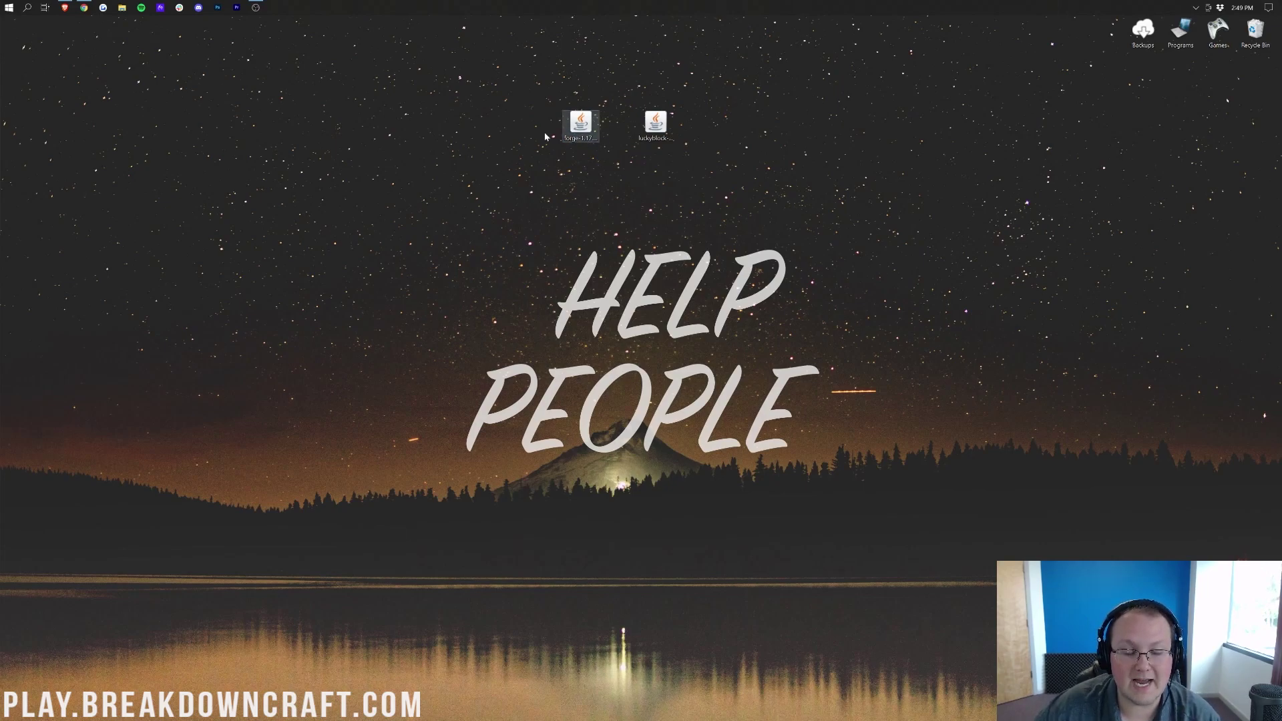
Step: Return to the browser, look through the article on installing Java for Minecraft mods, and open the Jarfix article
left_click(92, 10)
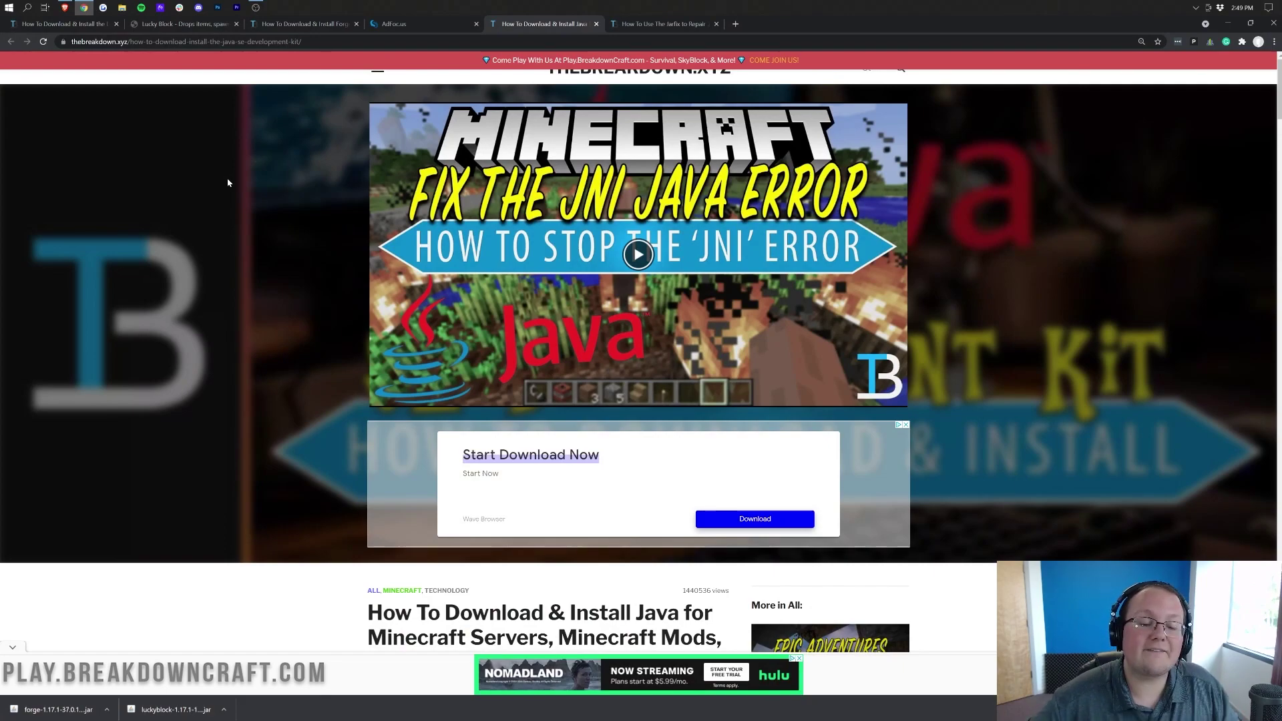
scroll(579, 388, "down", 3)
left_click_drag(558, 438, 717, 437)
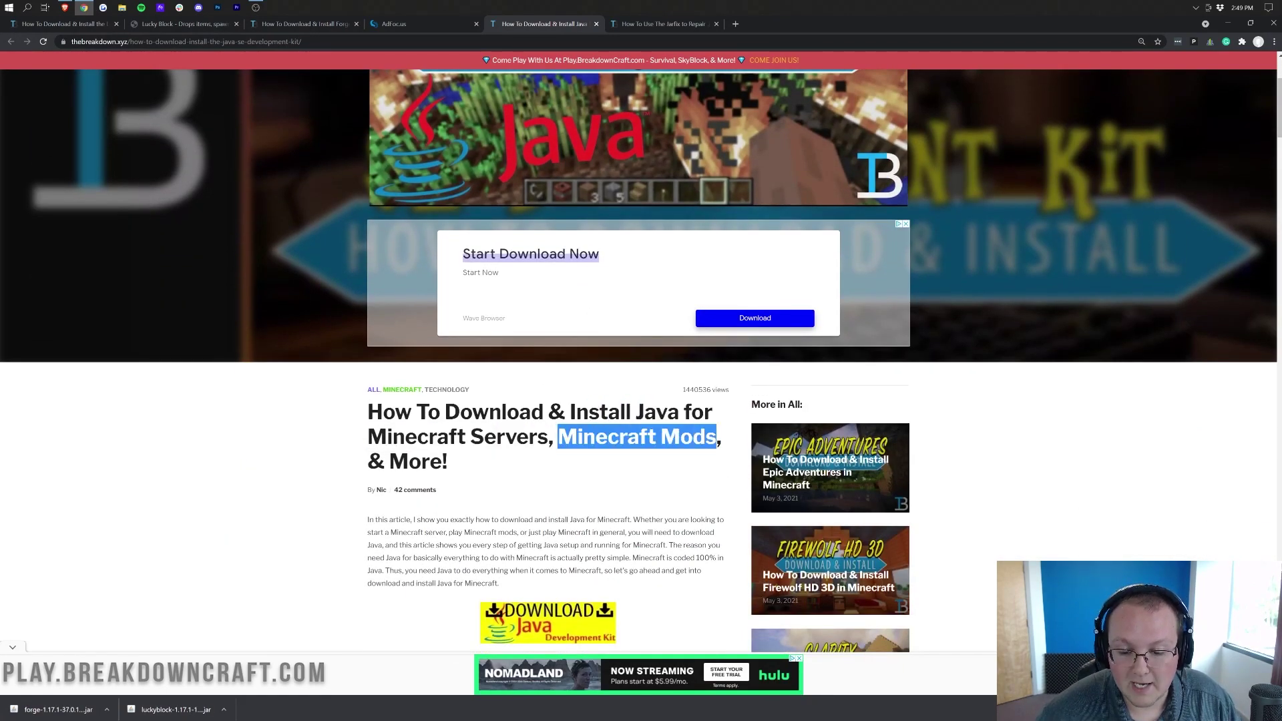
left_click(658, 467)
scroll(658, 470, "up", 3)
scroll(657, 474, "down", 9)
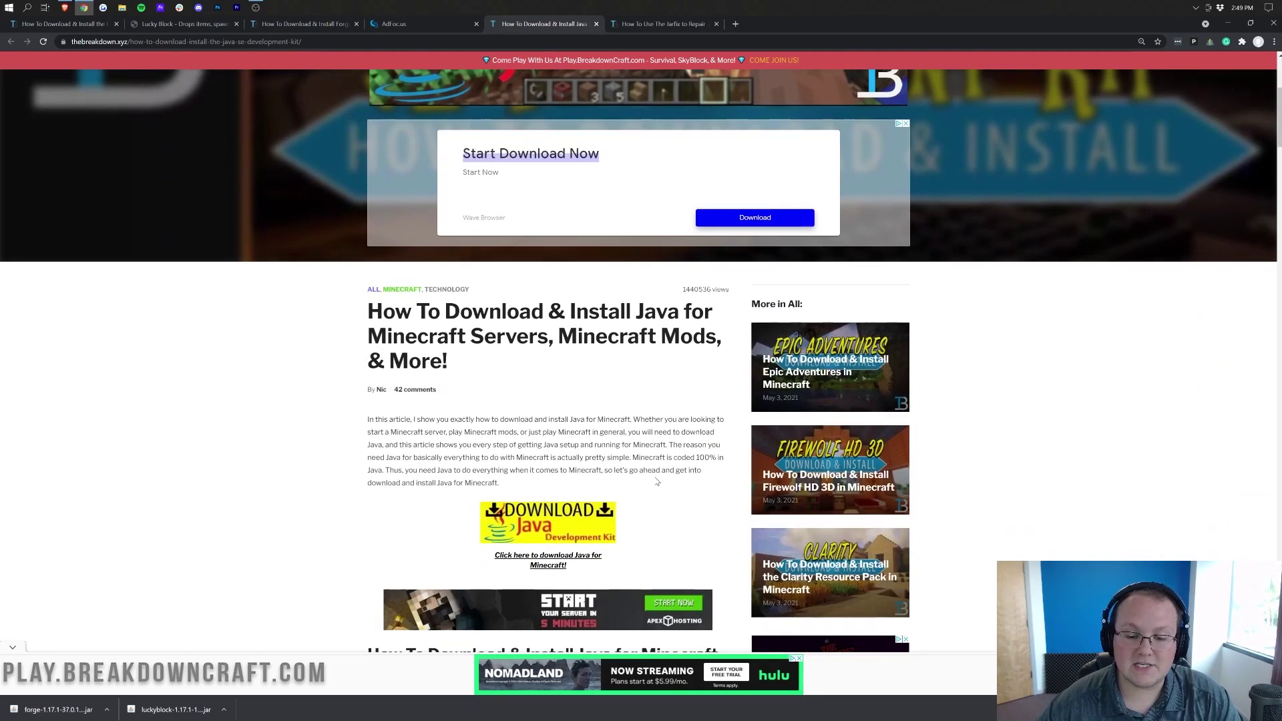
scroll(658, 481, "down", 14)
scroll(641, 478, "up", 20)
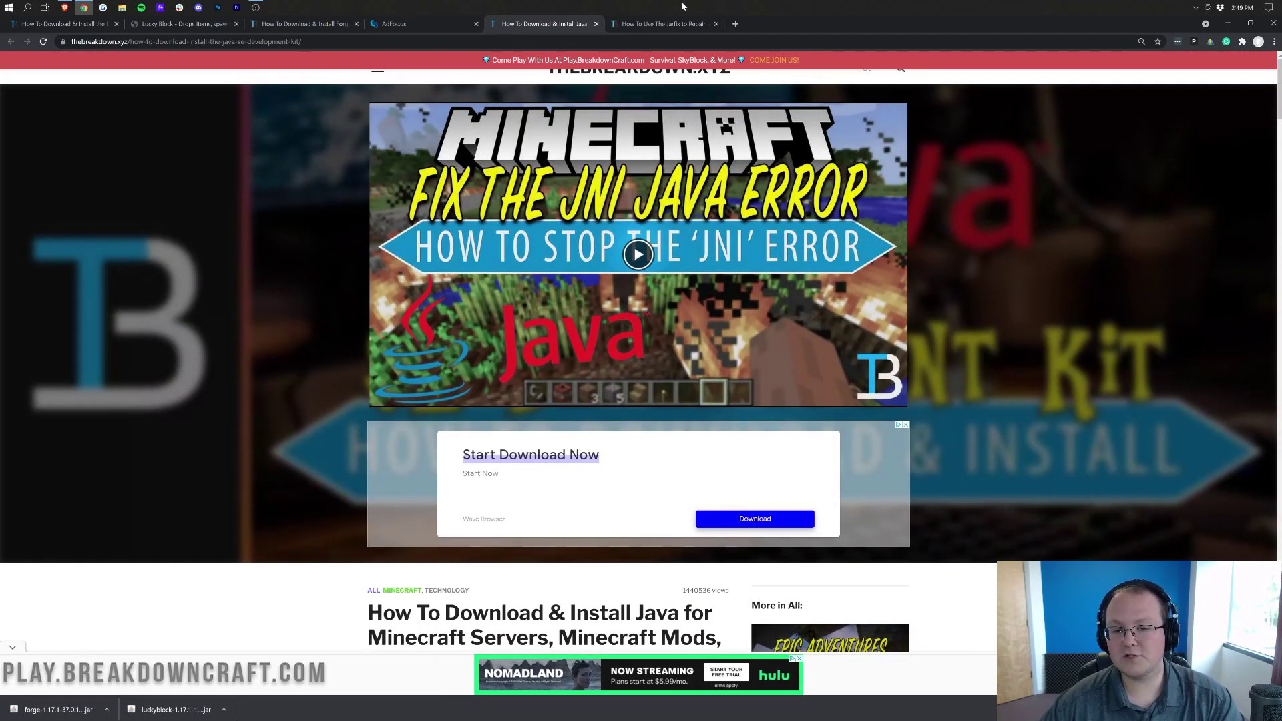
left_click(667, 25)
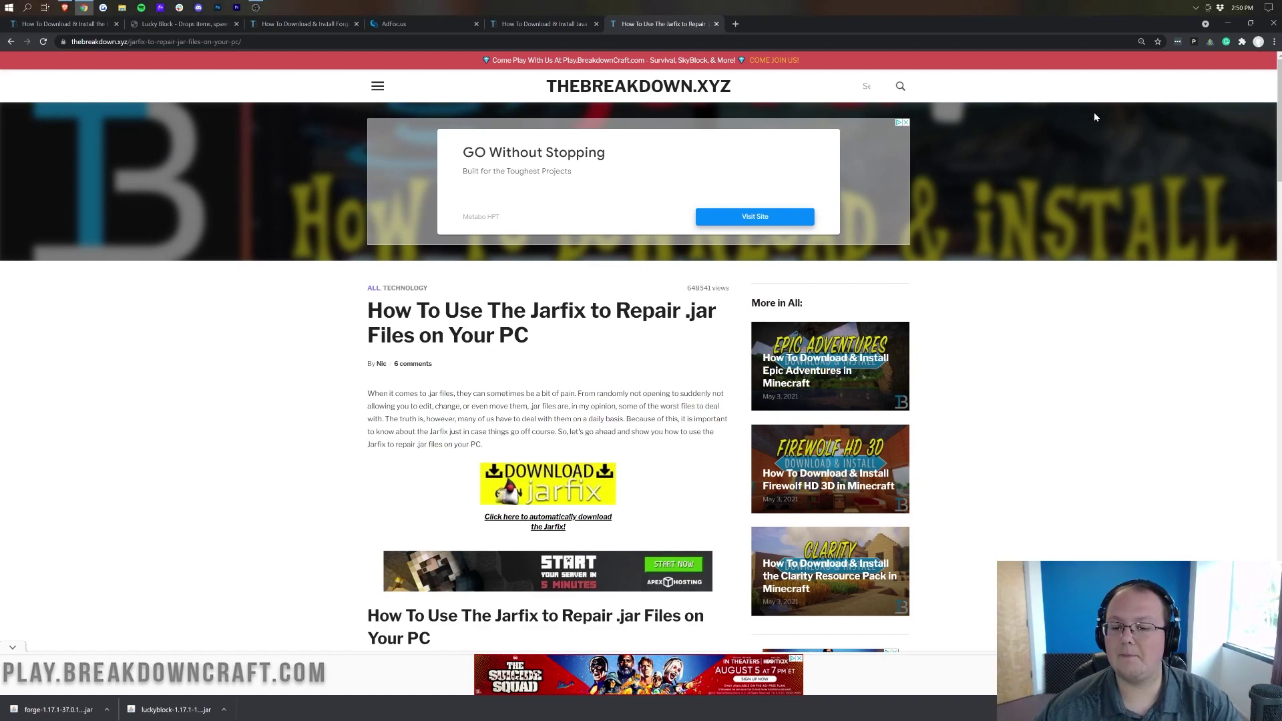
Step: Minimize the browser and switch the desktop to the next background picture
left_click(1228, 24)
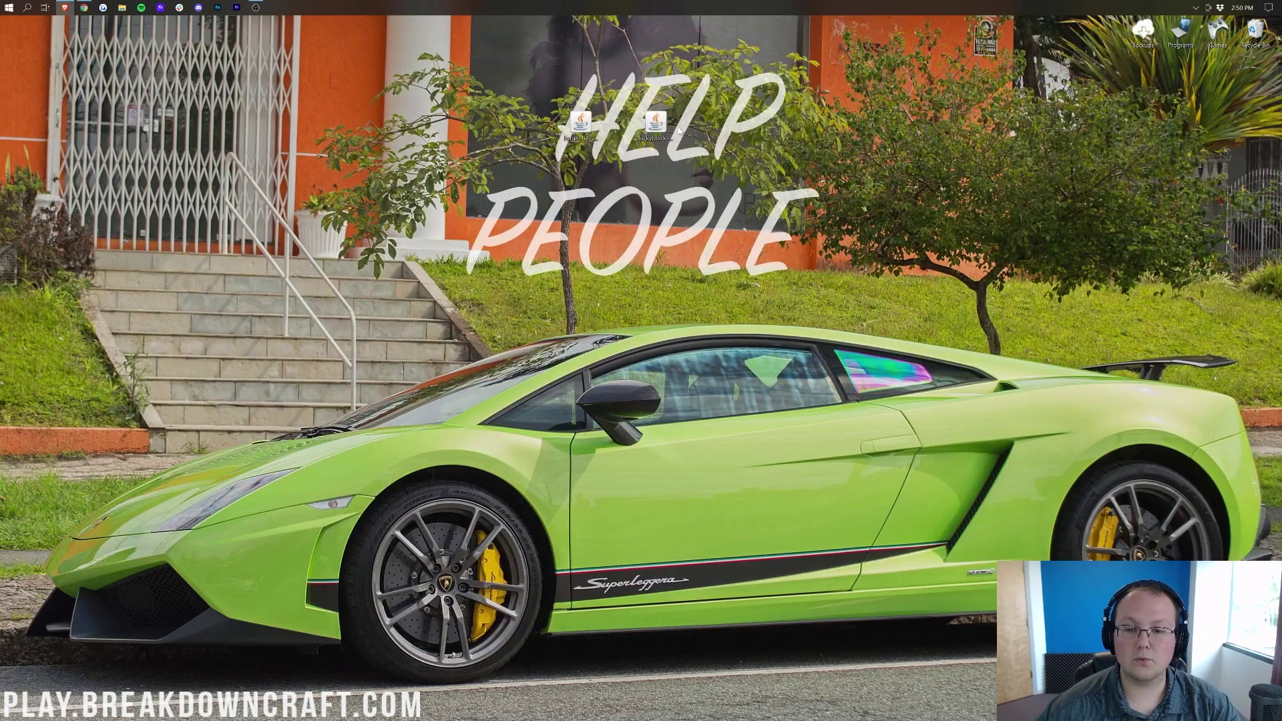
right_click(666, 204)
left_click(651, 268)
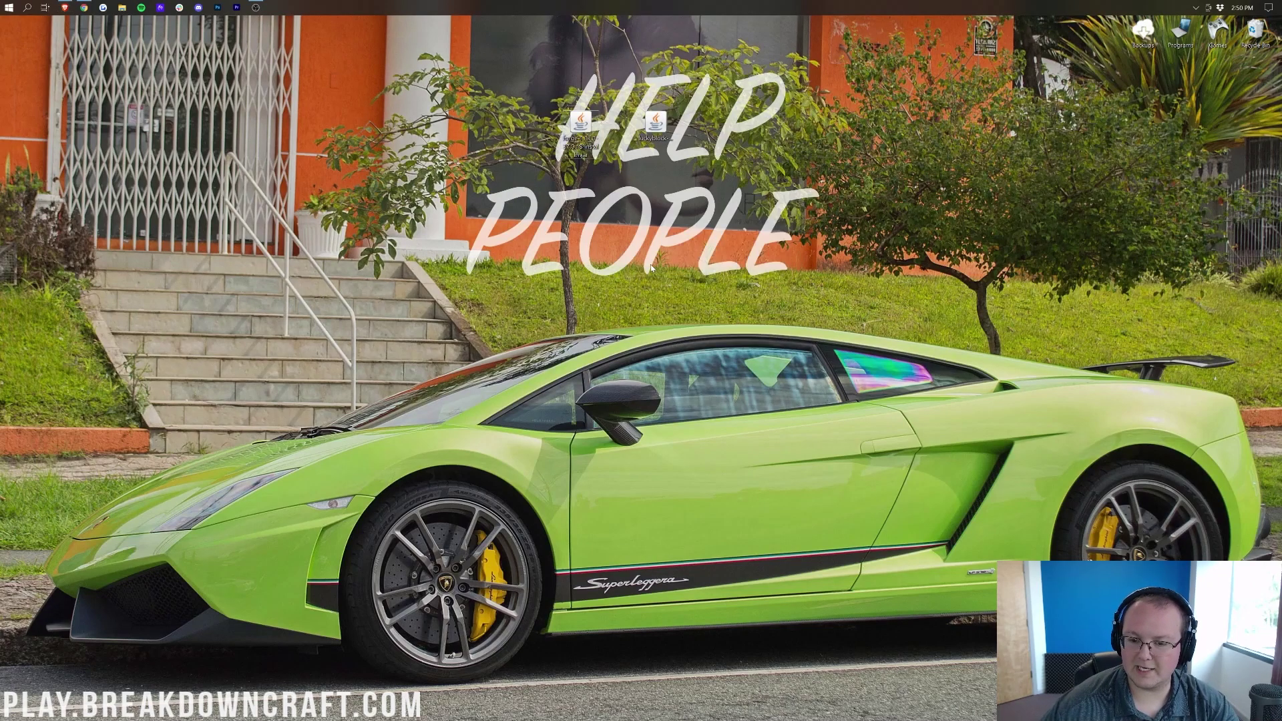
right_click(651, 268)
left_click(287, 259)
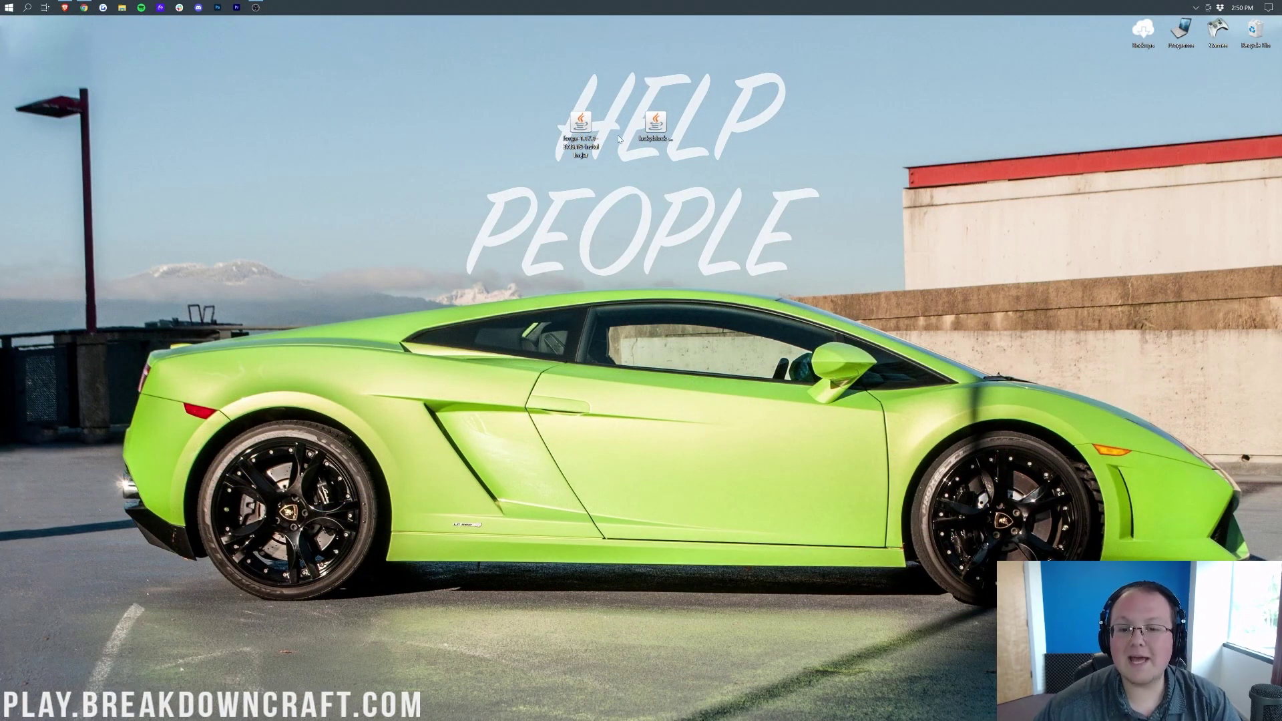
Step: Open the Forge installer jar with Java(TM) Platform SE binary and install the Forge client in the default .minecraft folder
right_click(589, 128)
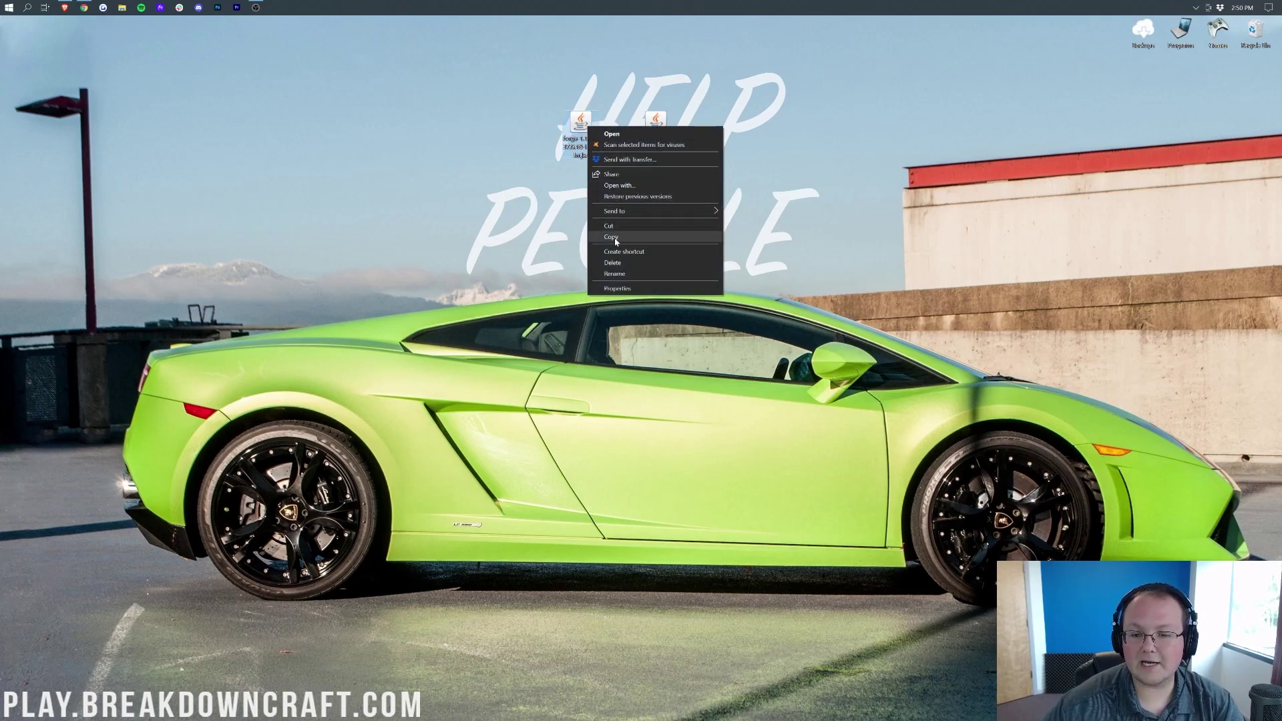
left_click(619, 186)
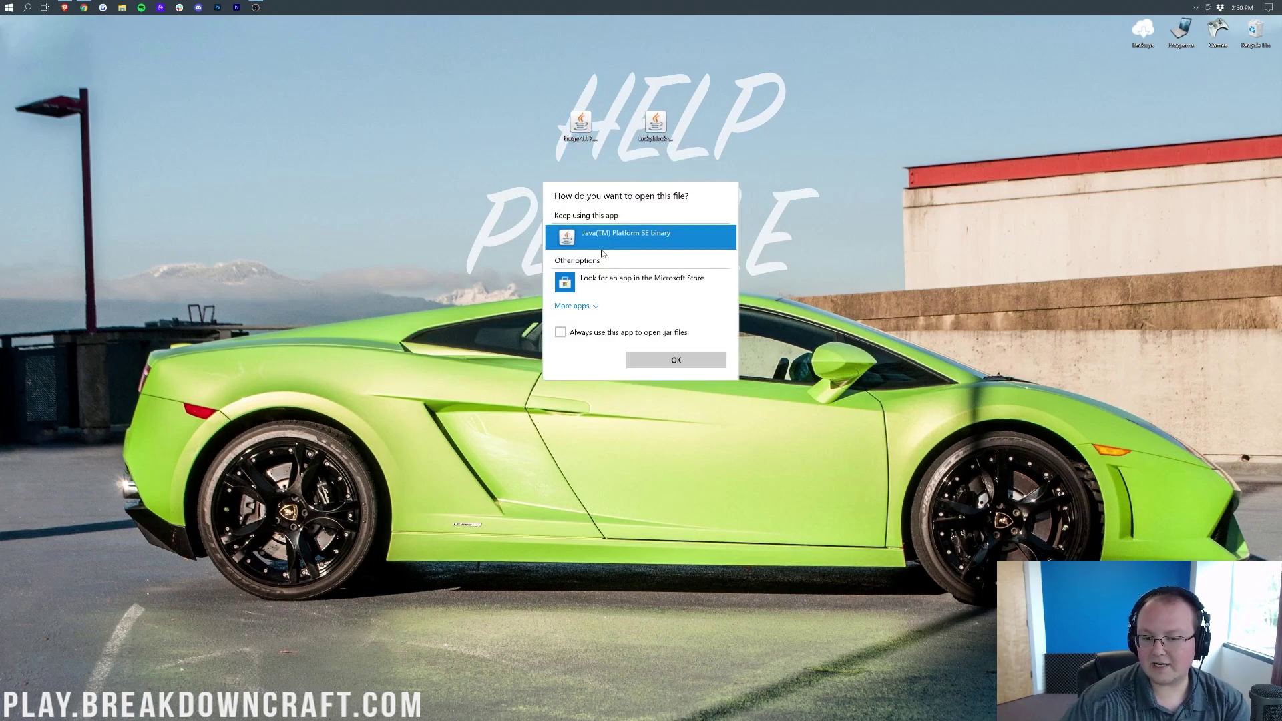
left_click(676, 360)
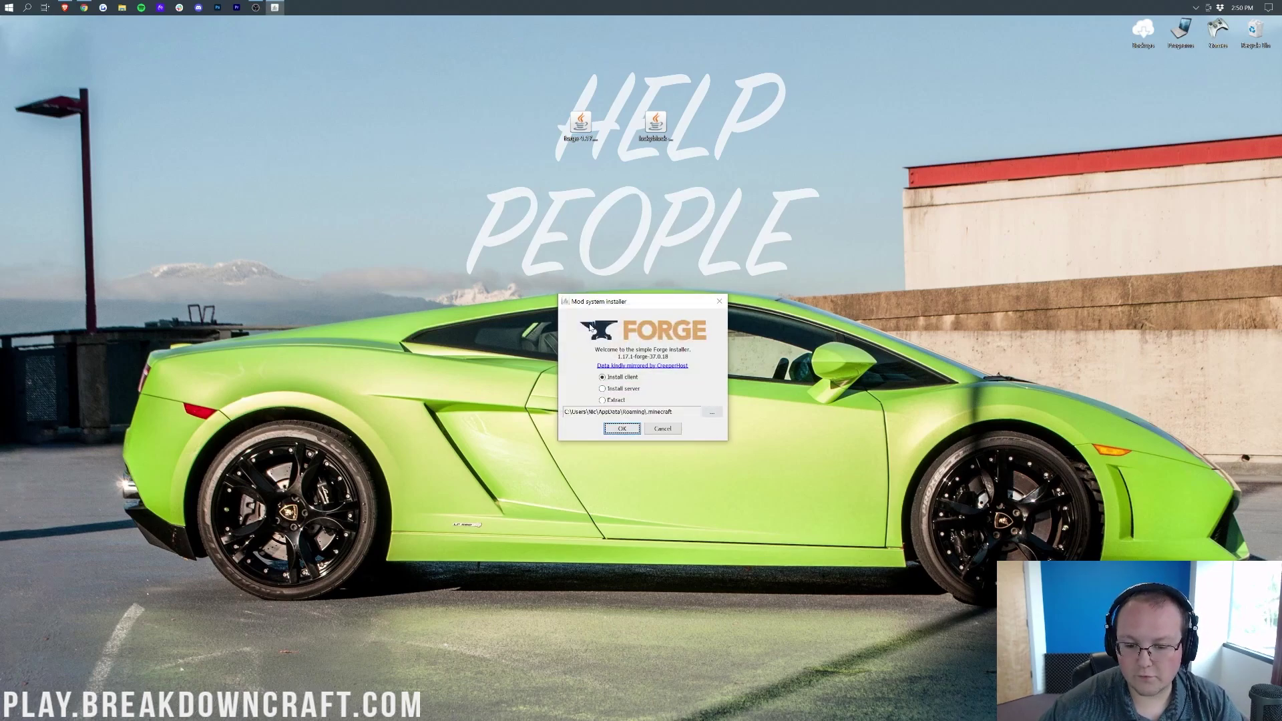
left_click(622, 428)
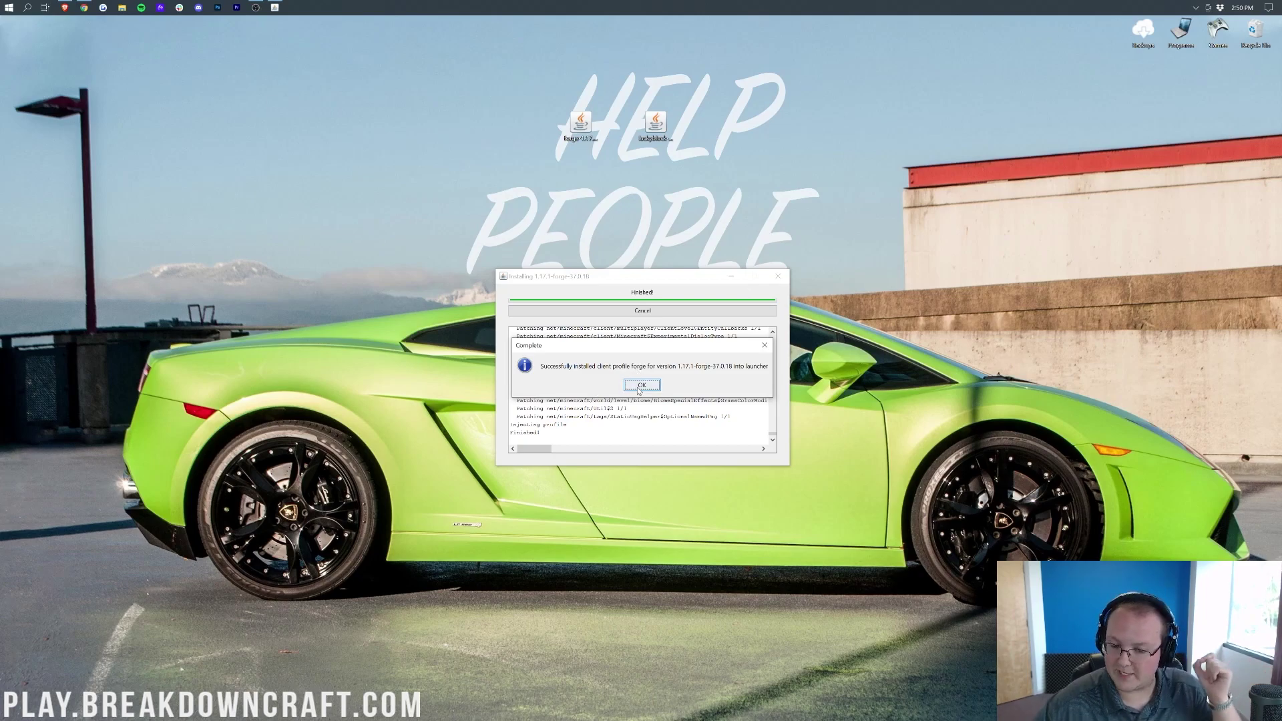
left_click(640, 386)
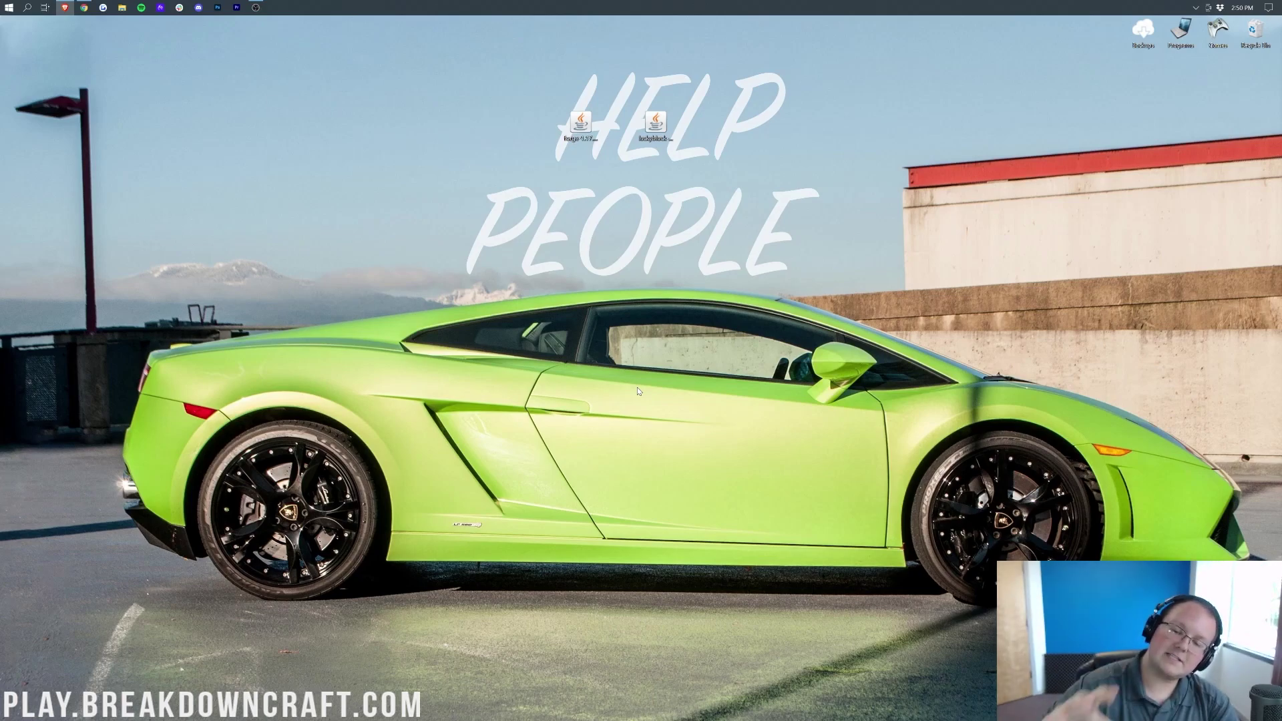
Step: Find and open the Minecraft Launcher, and choose the forge 1.17.1-forge-37.0.18 installation for play
left_click(656, 124)
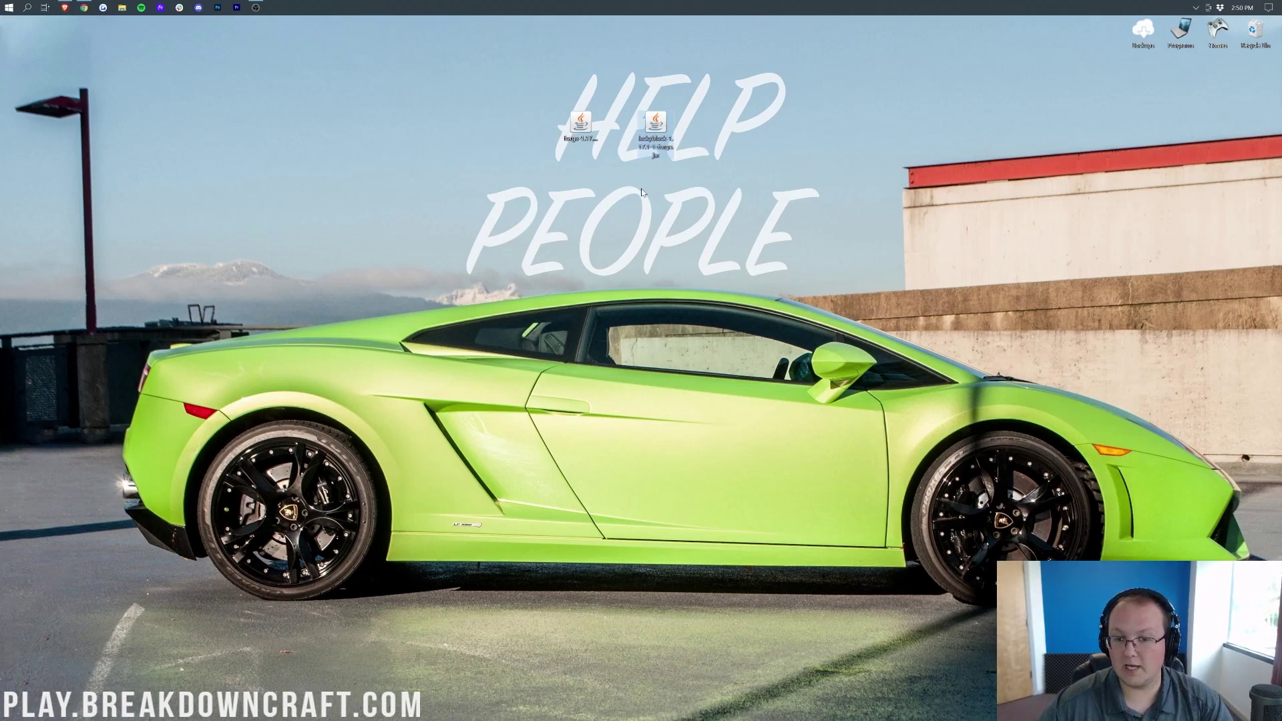
left_click(2, 4)
type("minecraft")
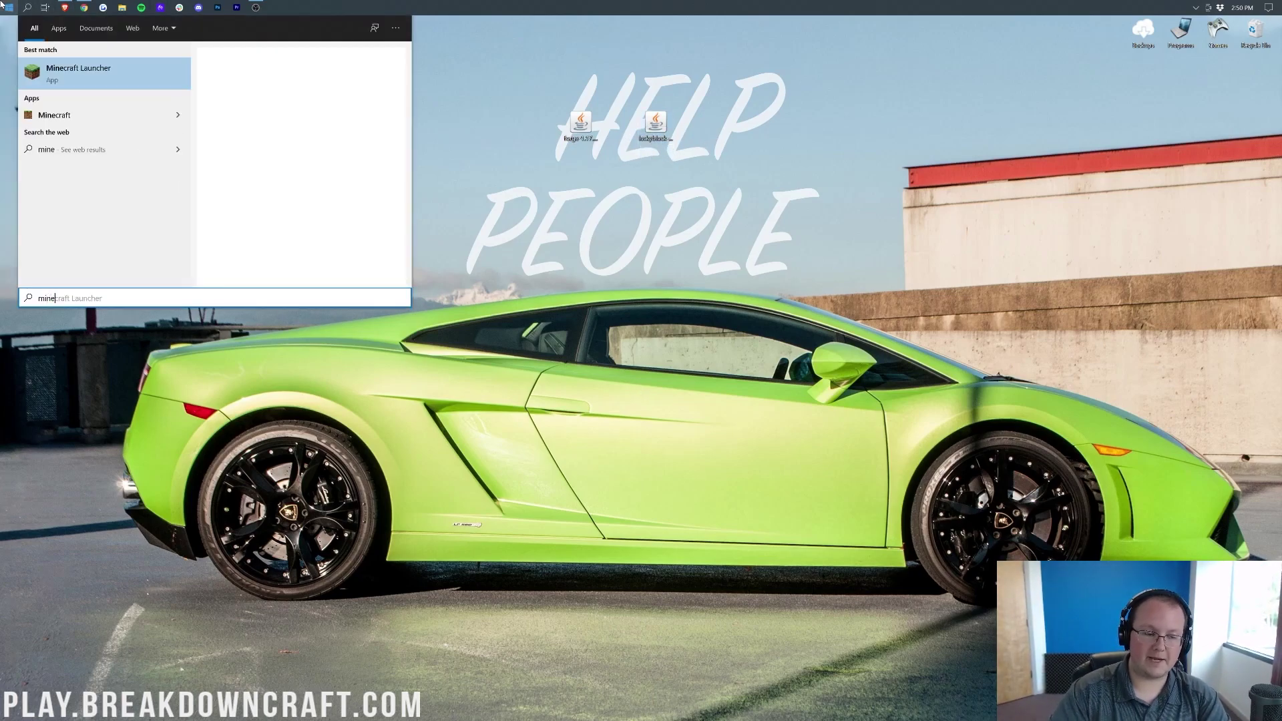
key("Return")
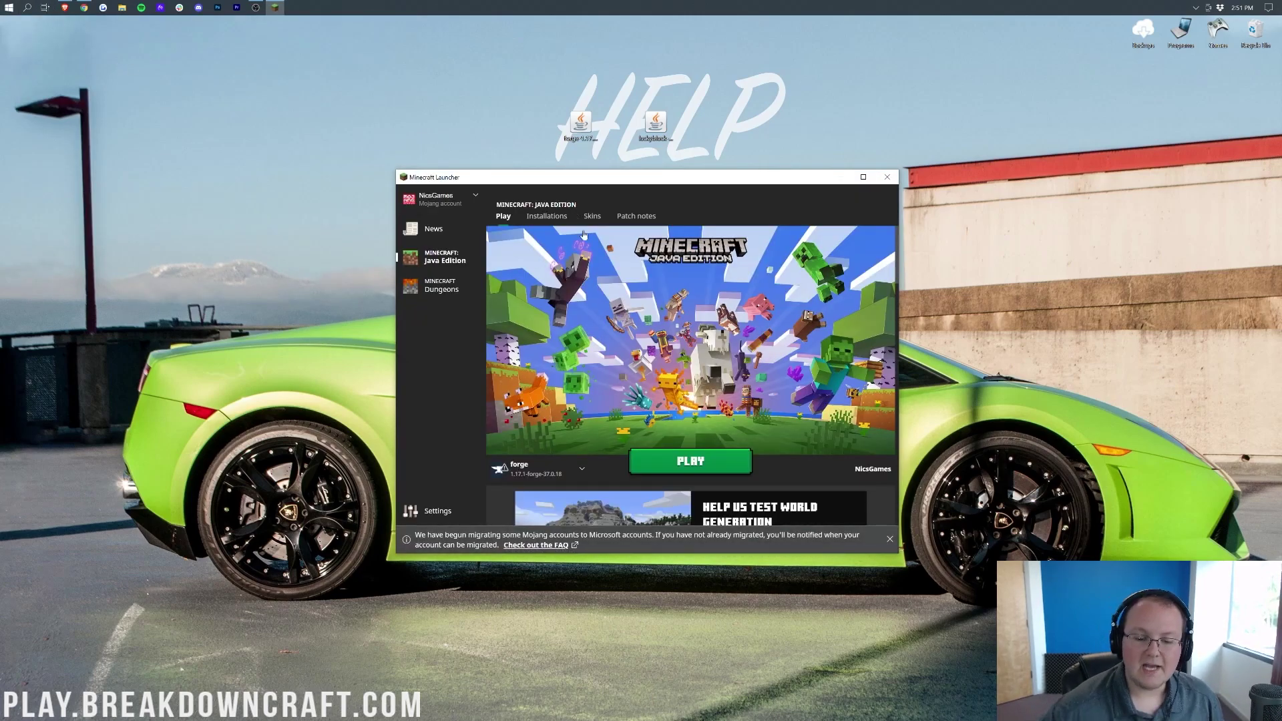
left_click(583, 471)
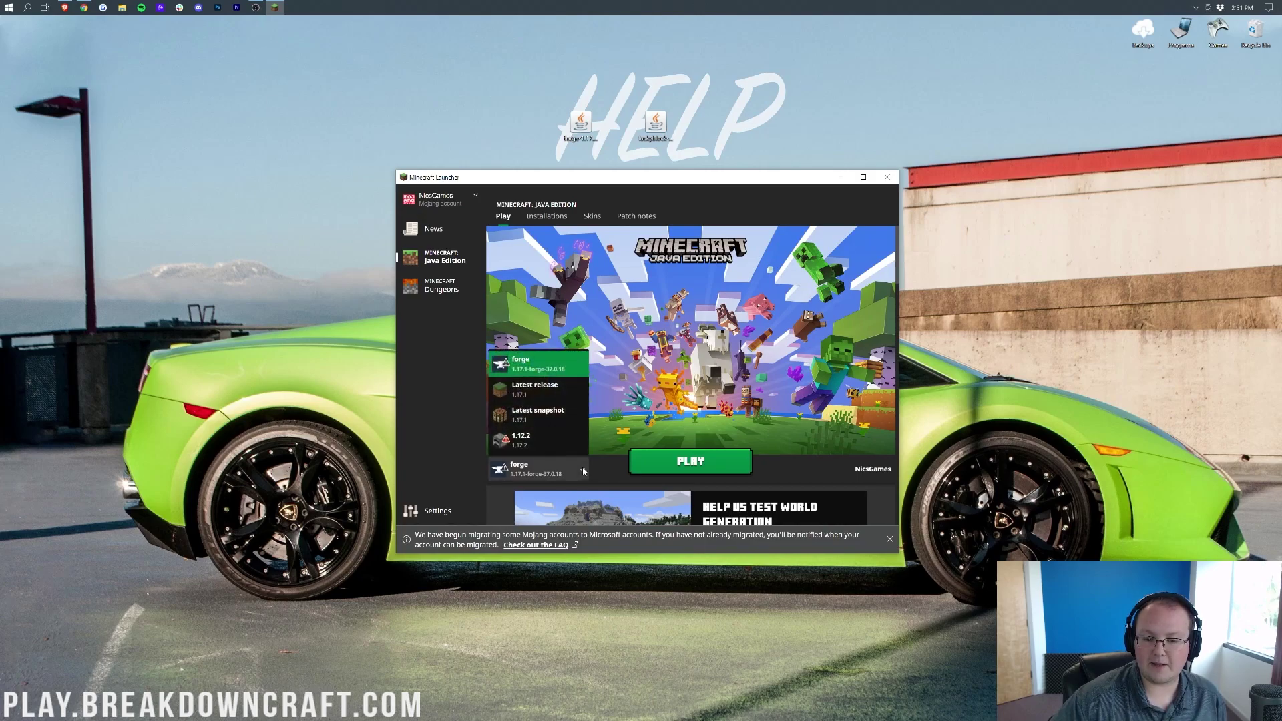
left_click(527, 364)
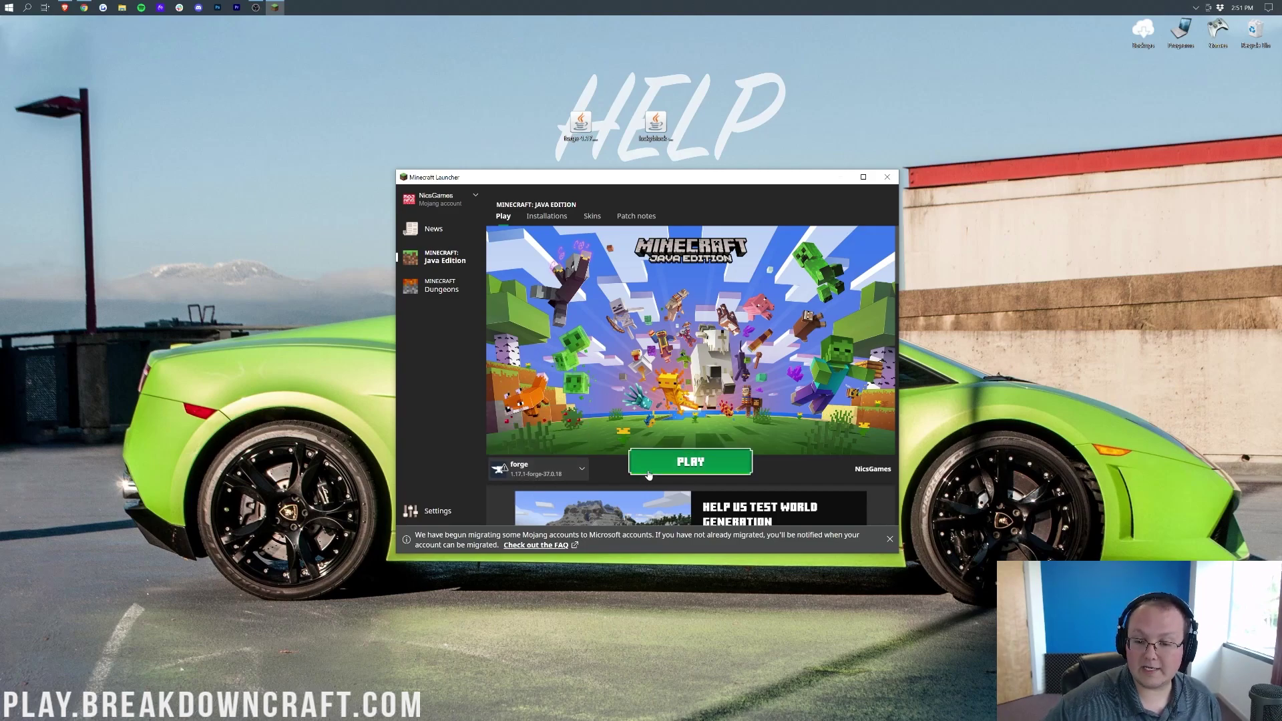
left_click(667, 462)
left_click(716, 423)
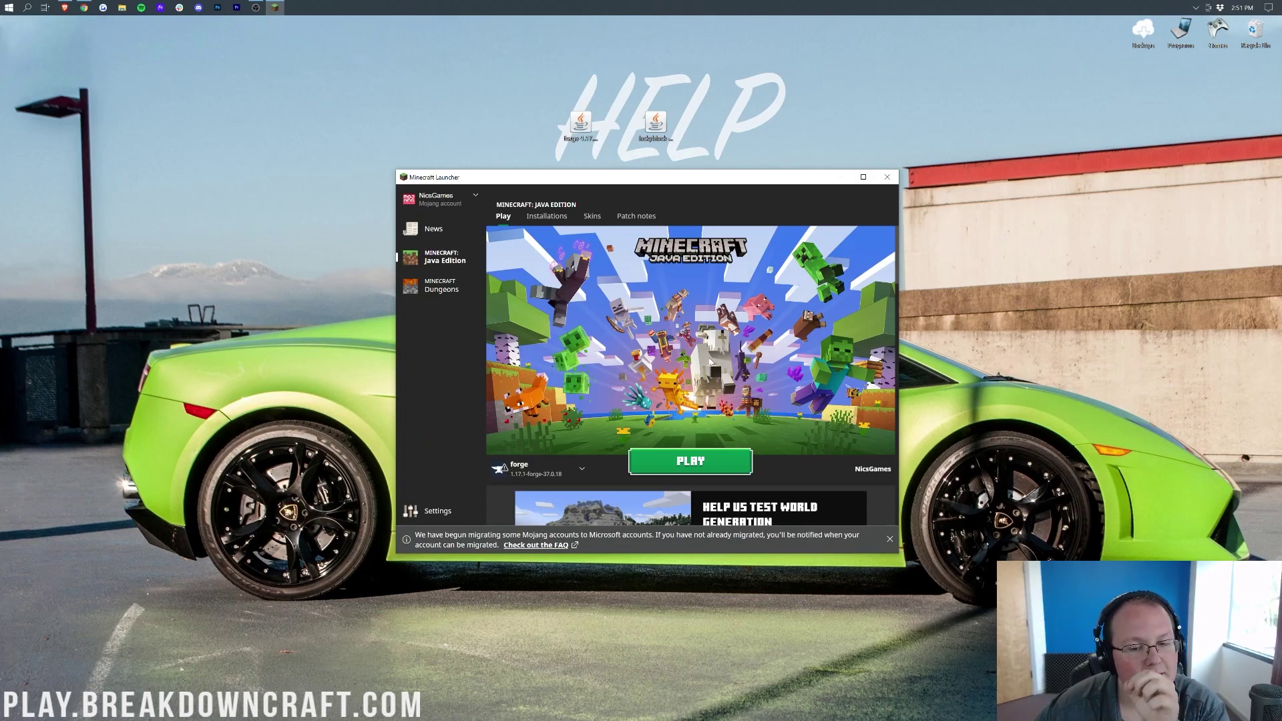
left_click(551, 478)
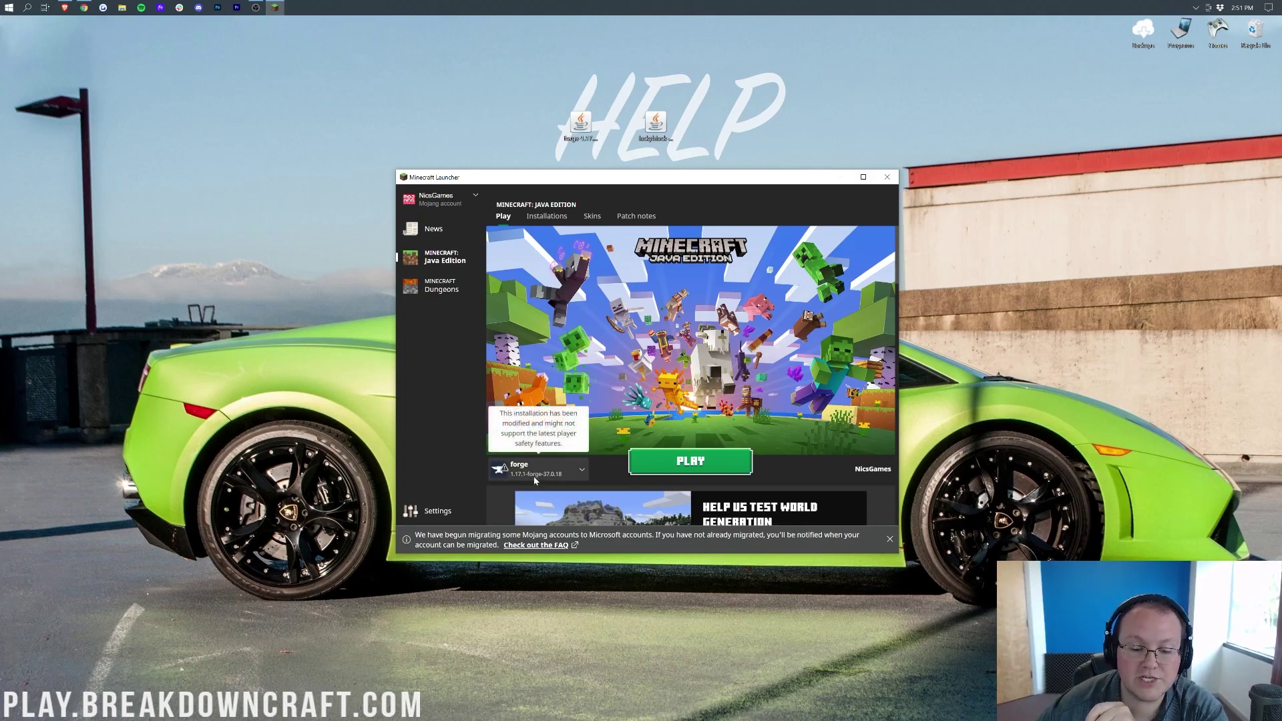
left_click(514, 476)
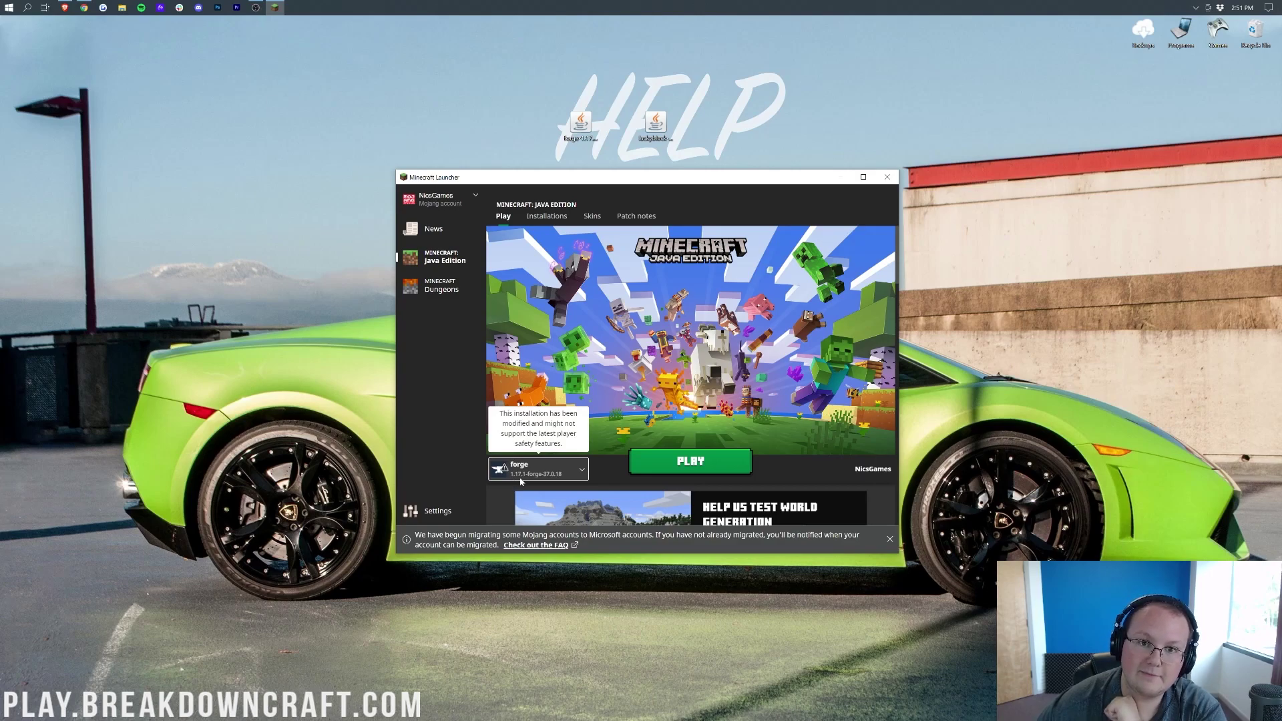
Step: Show the launcher's list of installations, turning the Modded versions filter off and back on
left_click(546, 215)
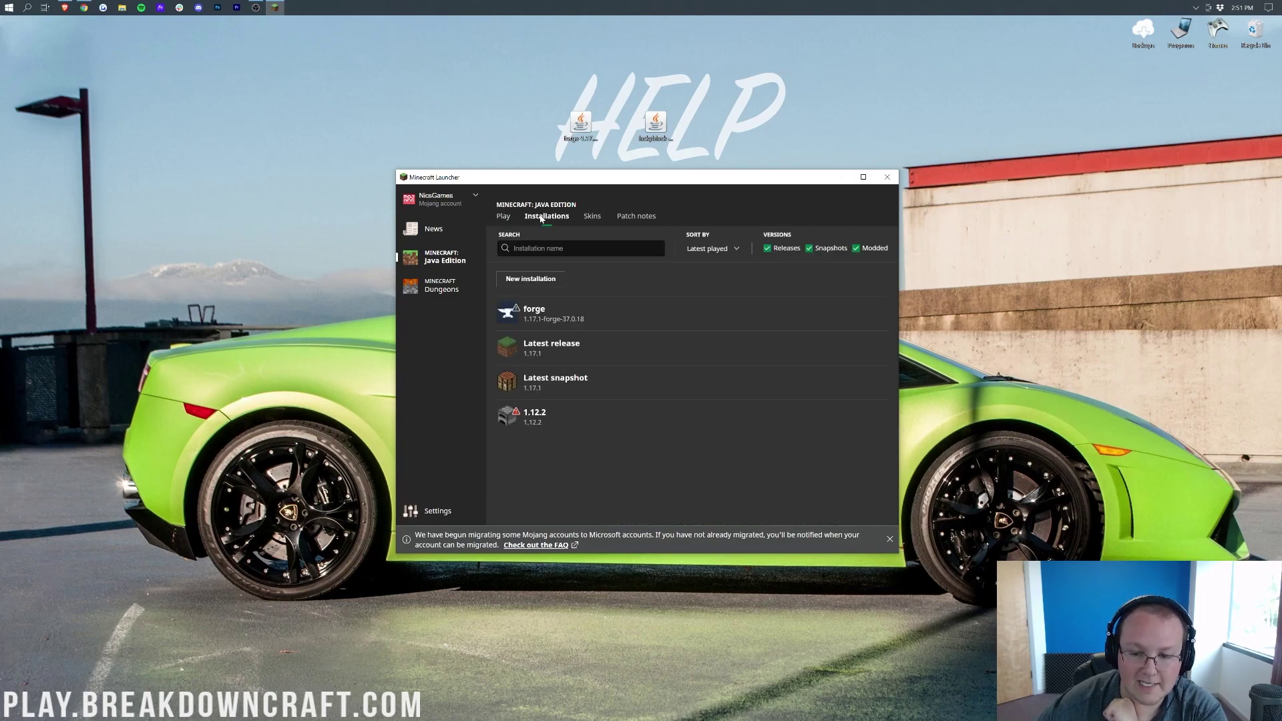
left_click(860, 249)
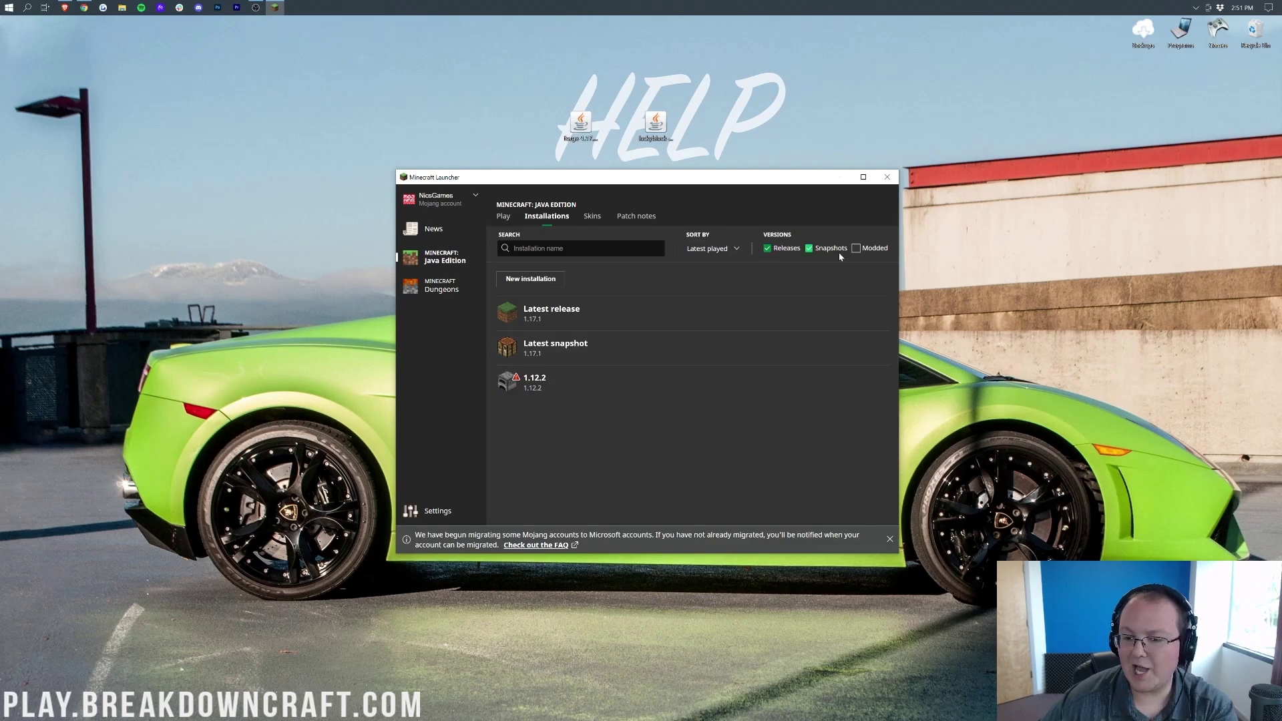
left_click(866, 248)
mouse_move(641, 312)
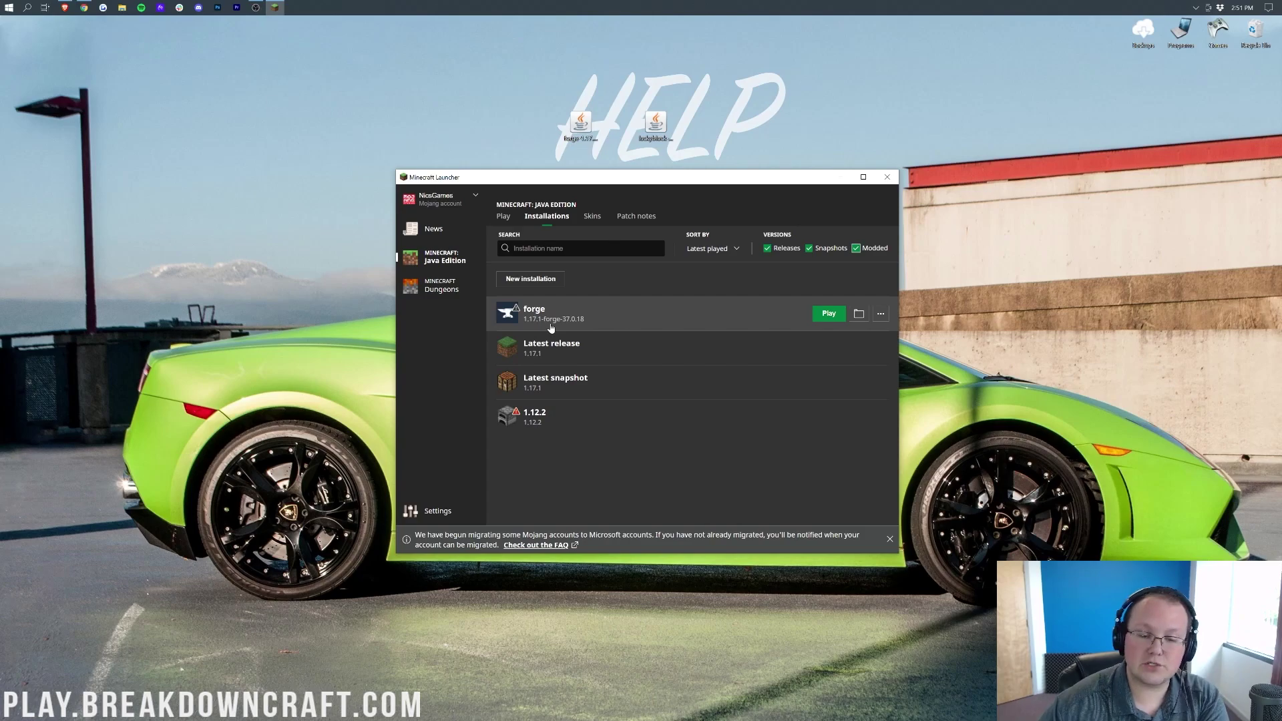
Step: Start a new installation and name it Play.BreakdownCraft.com
left_click(538, 281)
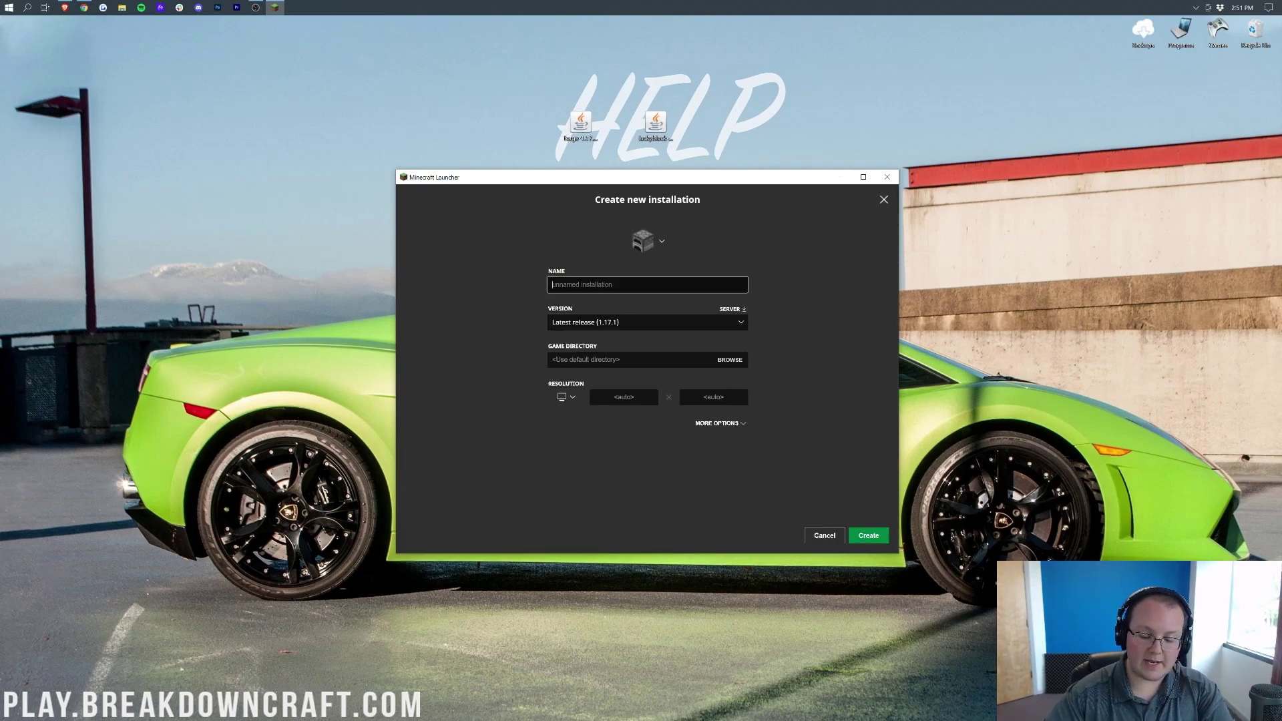
type("Play.Breakdown")
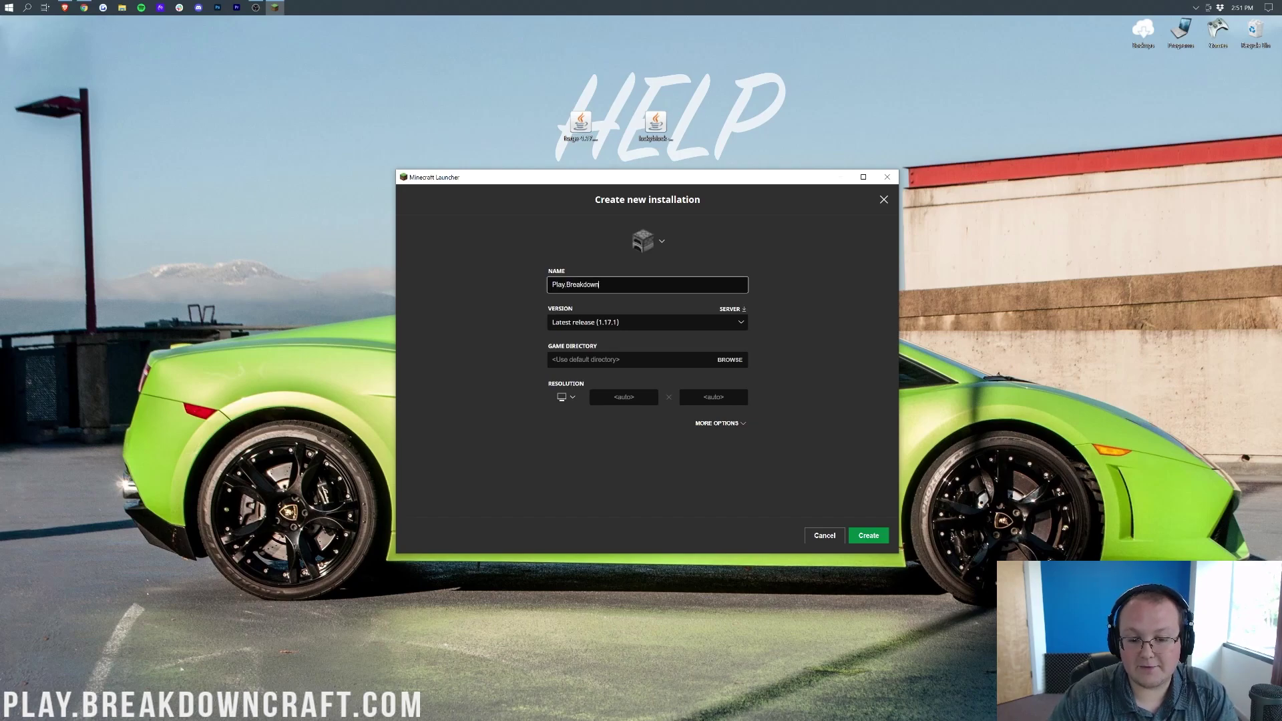
type("Craft.com")
key("ctrl+a")
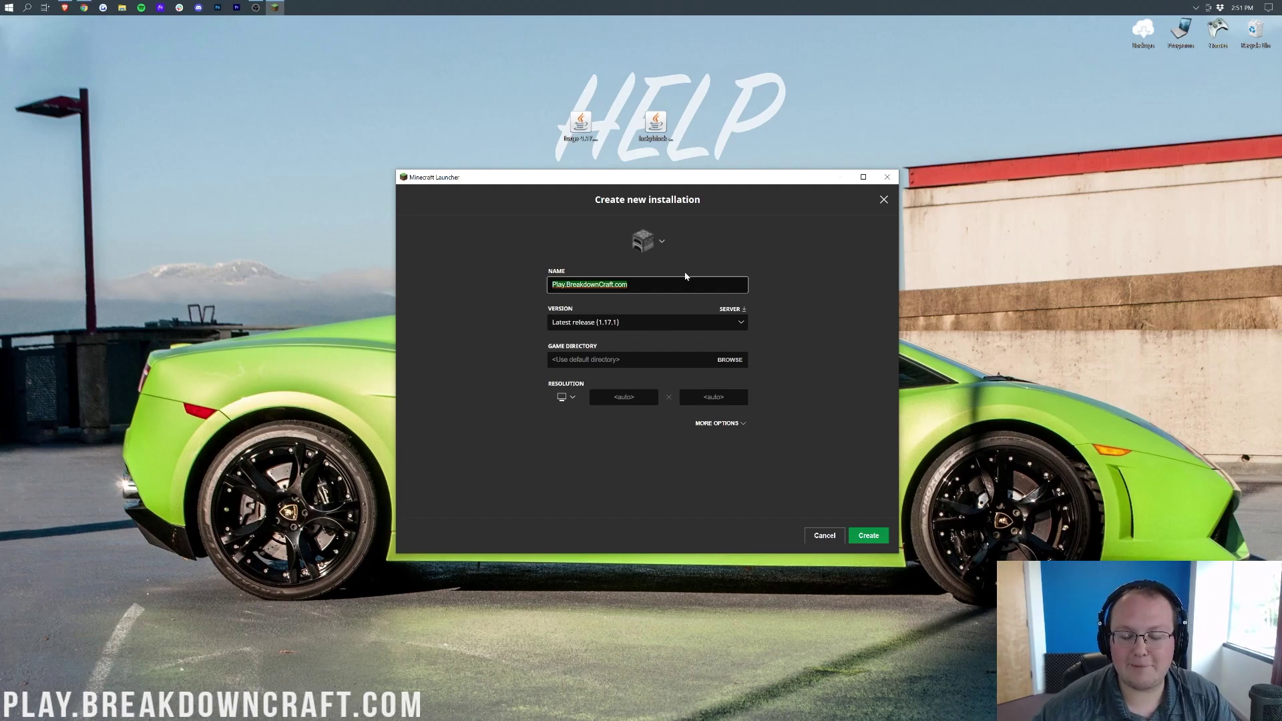
Step: Set the new installation's version to release 1.17.1-forge-37.0.18
left_click(615, 322)
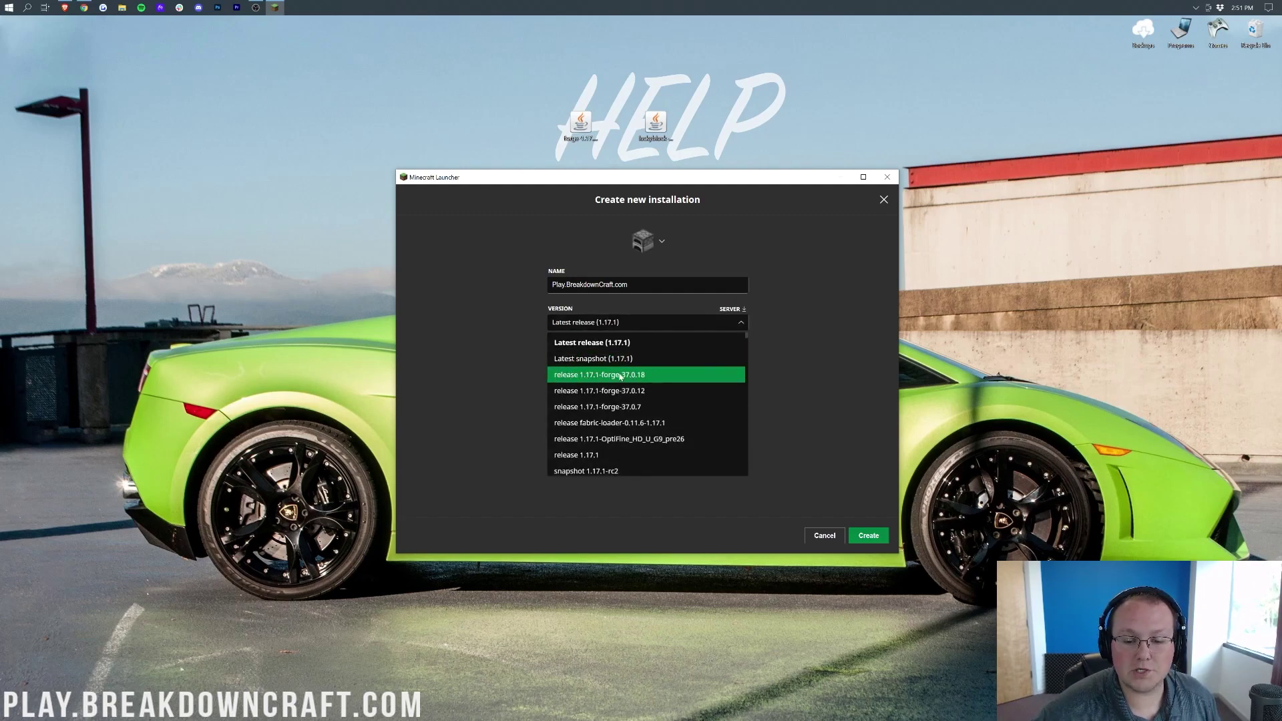
left_click(598, 376)
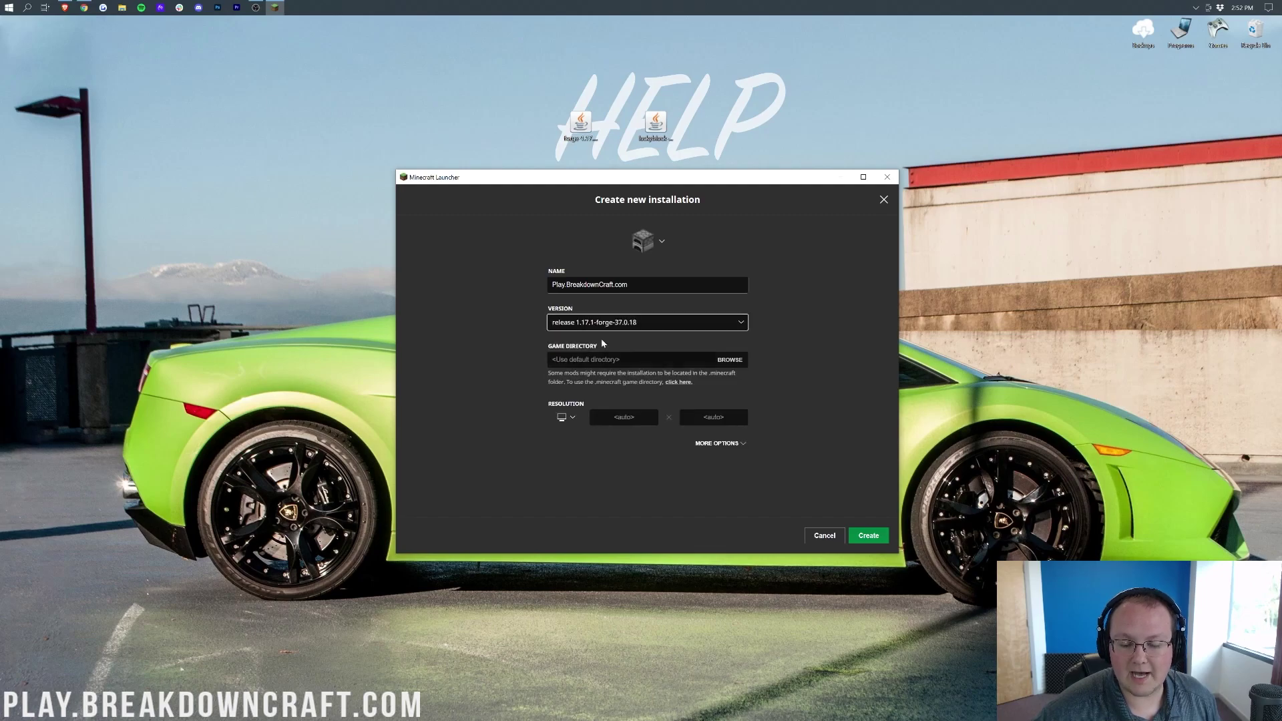
left_click(635, 324)
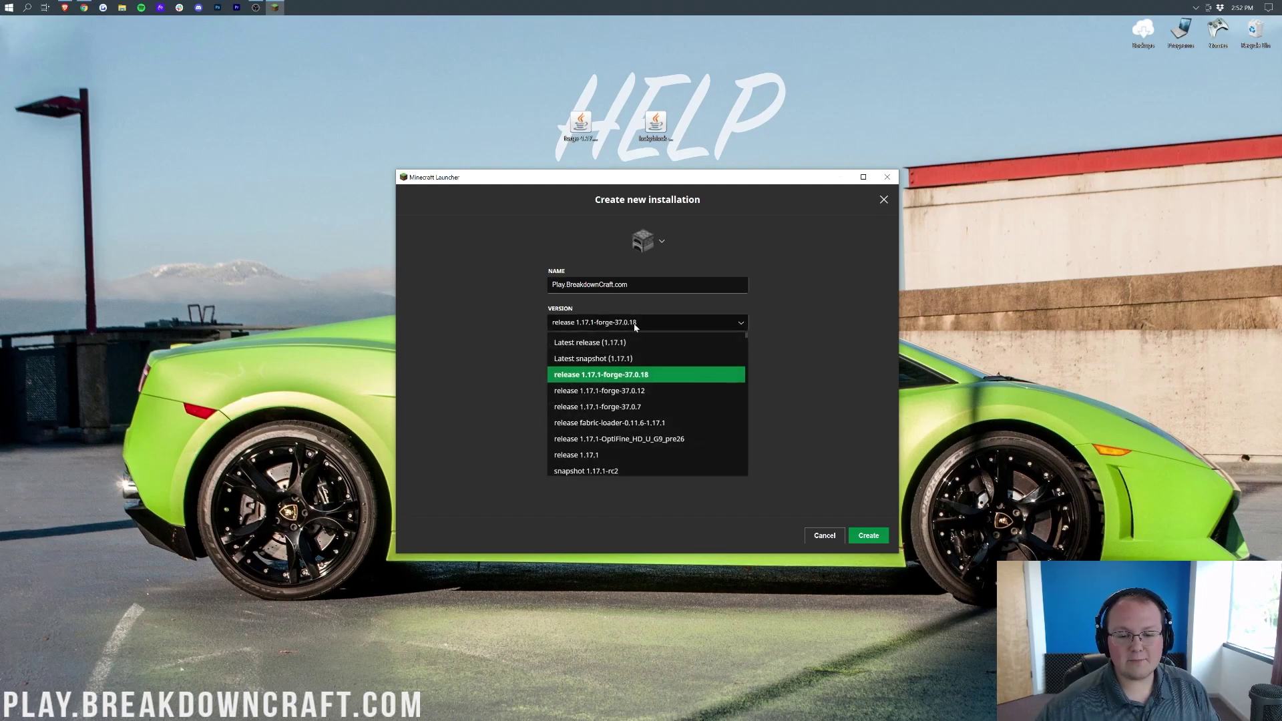
left_click(646, 330)
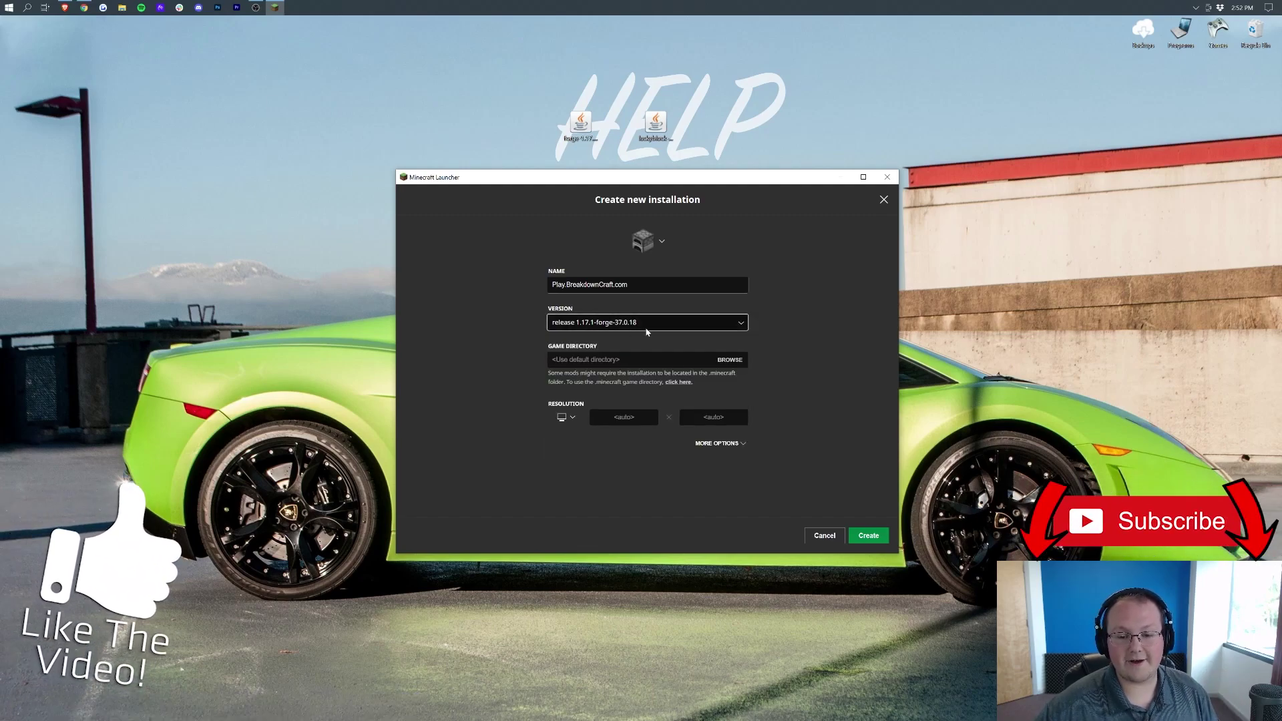
Step: Set the new installation's resolution to 1920x1080 and create it
left_click(573, 414)
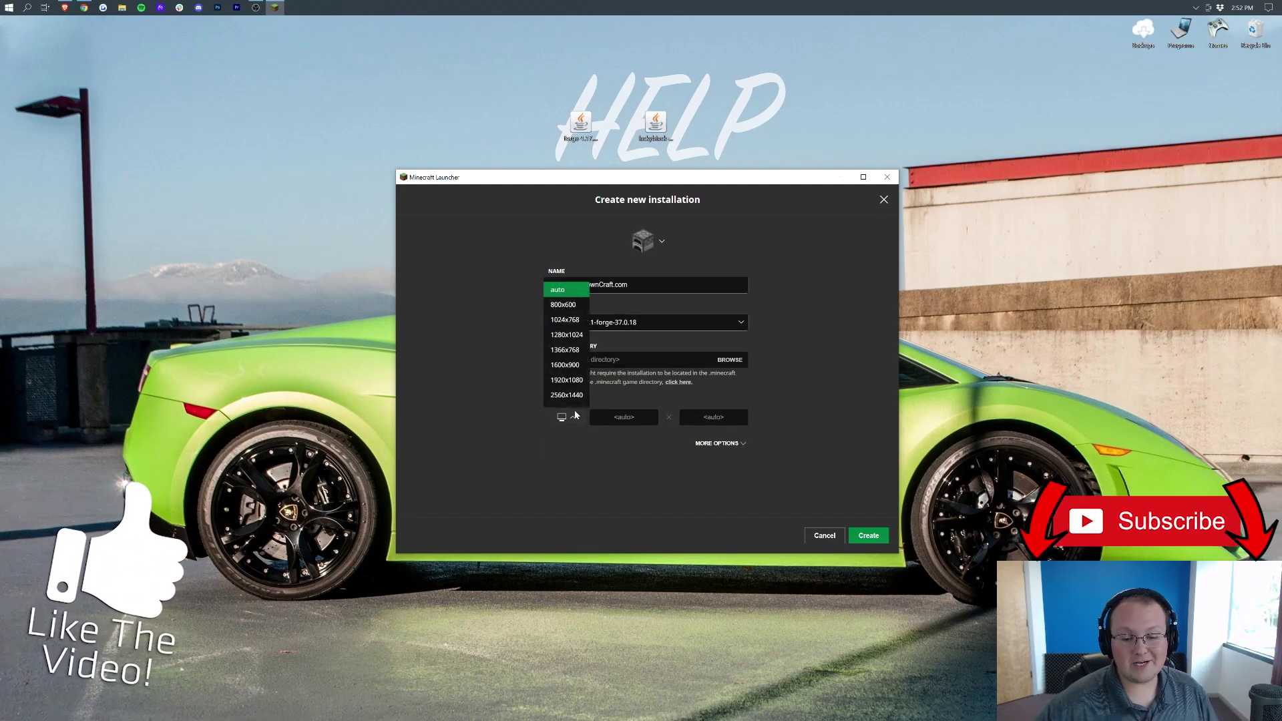
left_click(569, 385)
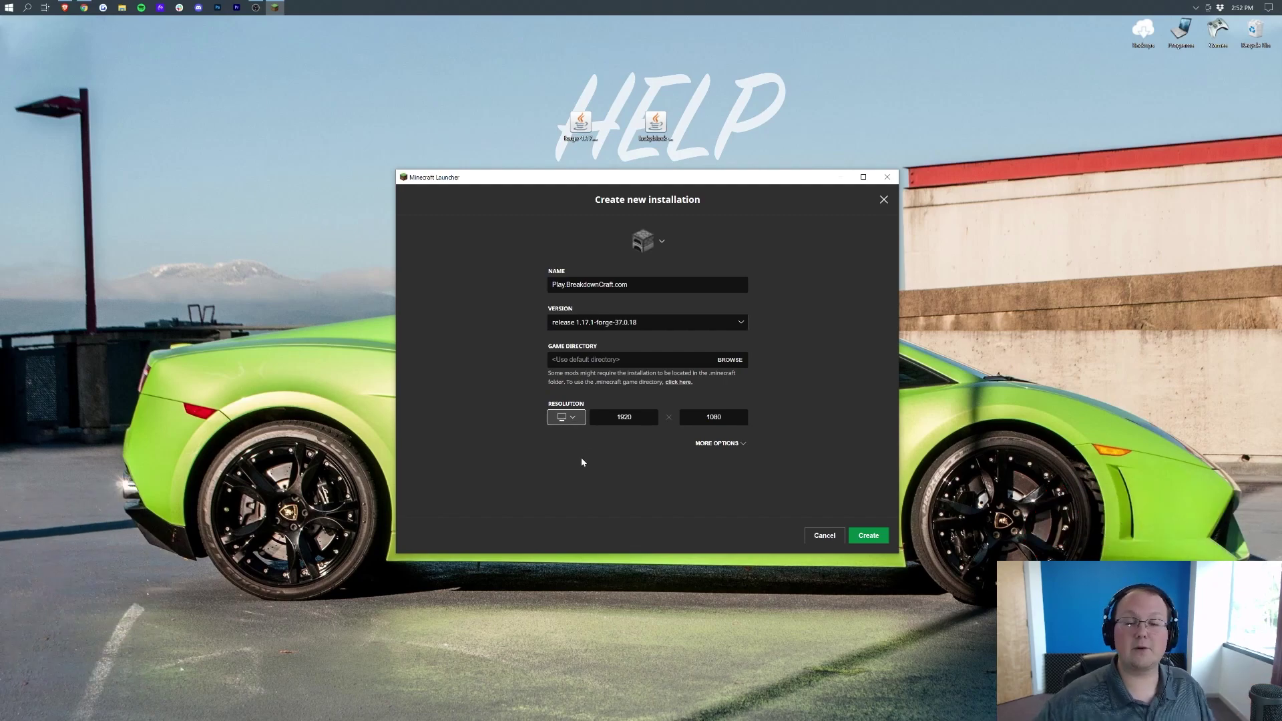
left_click(869, 536)
Step: Launch the Play.BreakdownCraft.com installation, accepting the risks and turning off further warnings about this installation
mouse_move(615, 454)
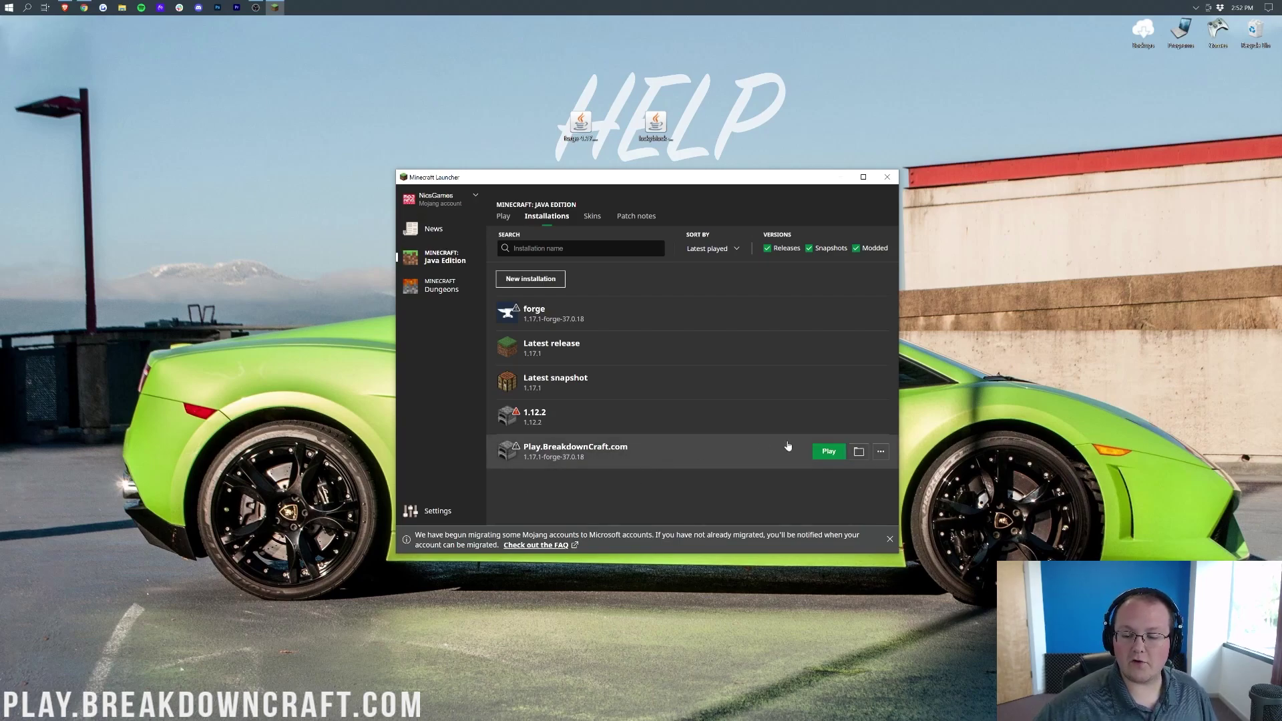
left_click(828, 452)
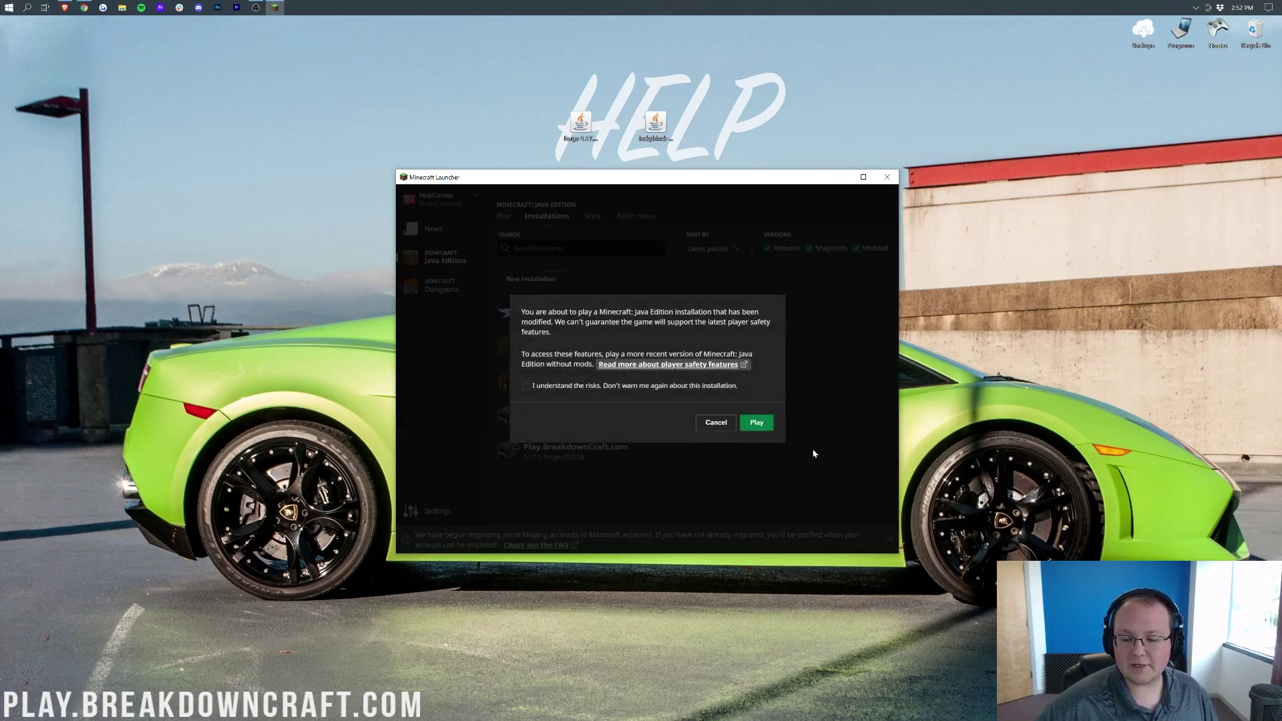
left_click(561, 387)
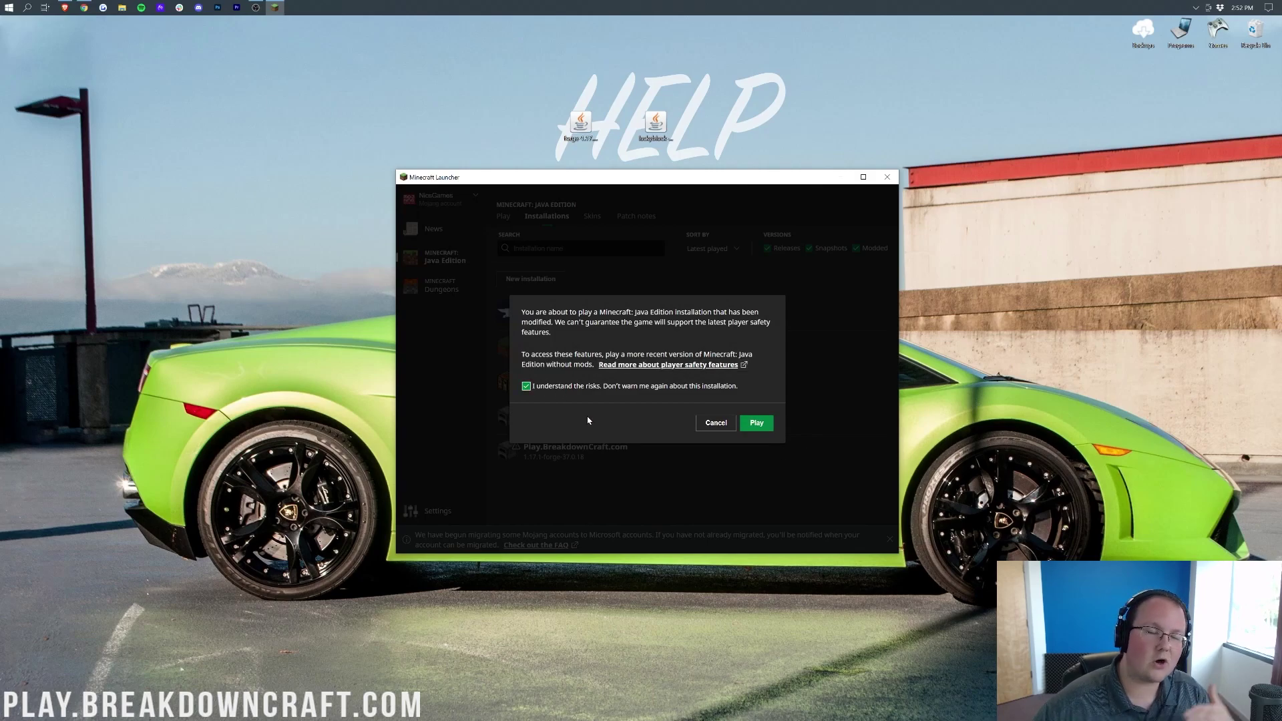
left_click(757, 423)
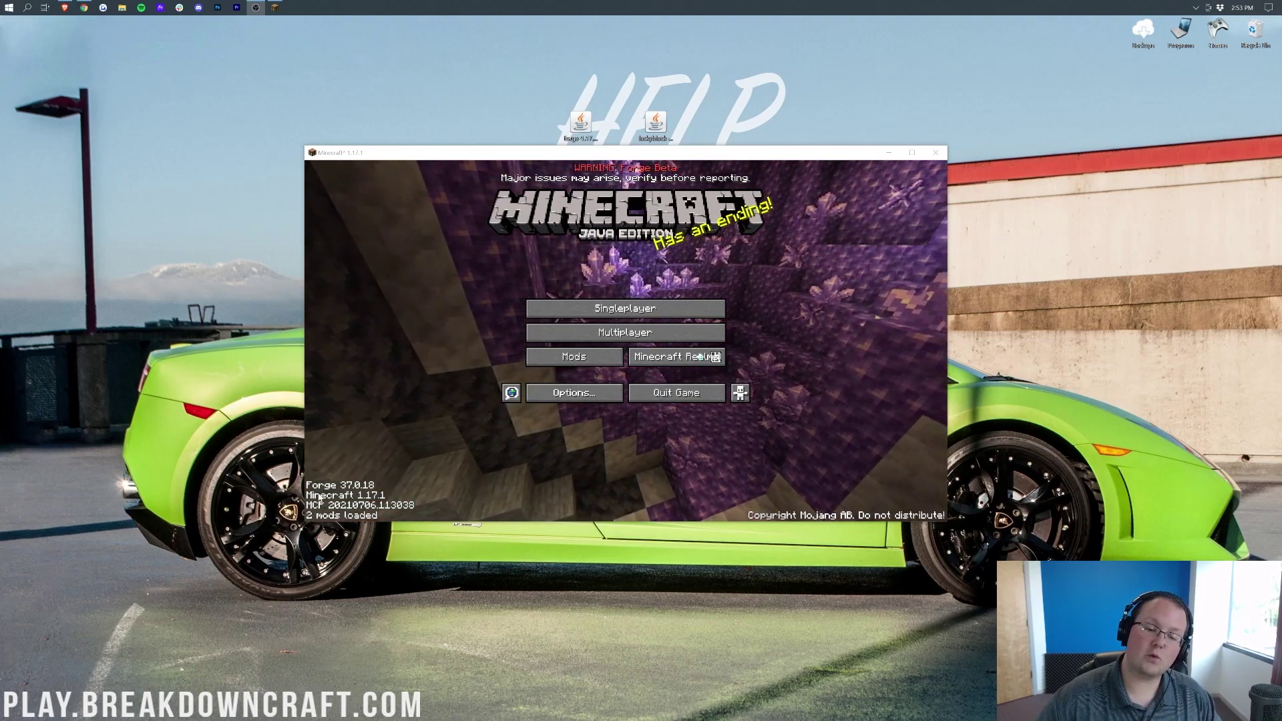
Step: Open the mods folder from the in-game mods screen and put the Lucky Block mod file from the desktop into it
left_click(599, 364)
left_click(628, 503)
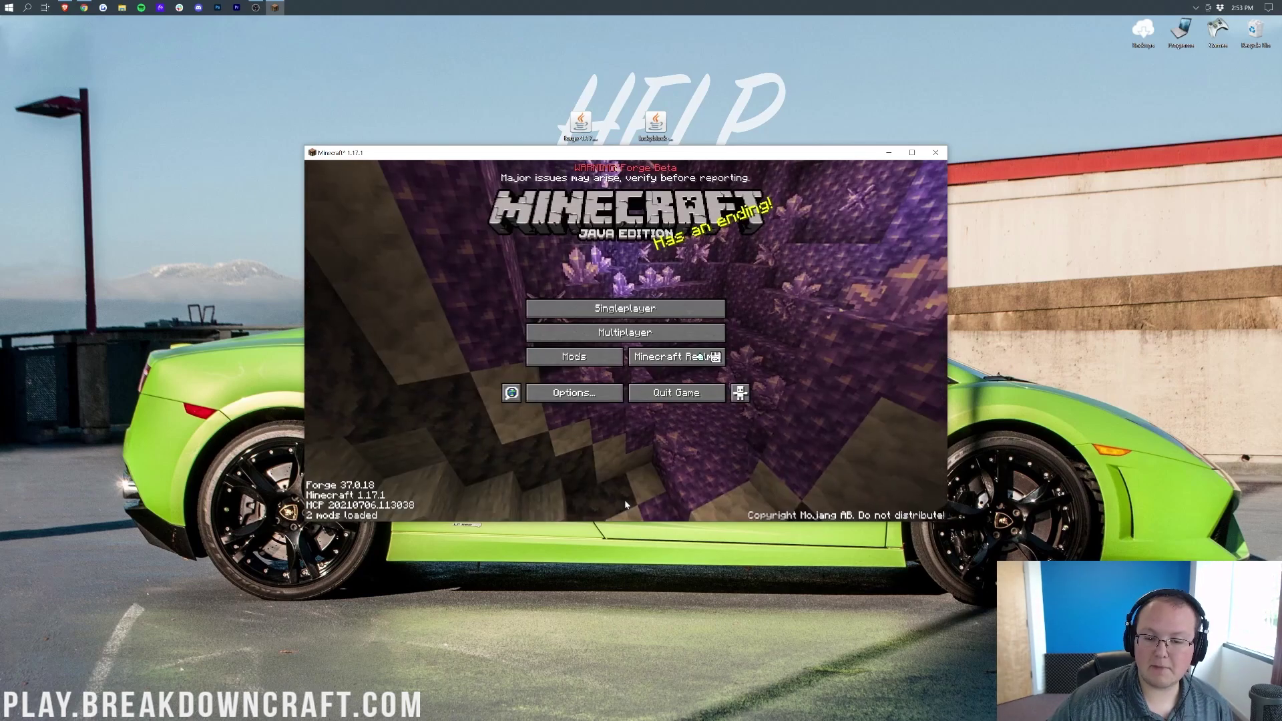
left_click(573, 358)
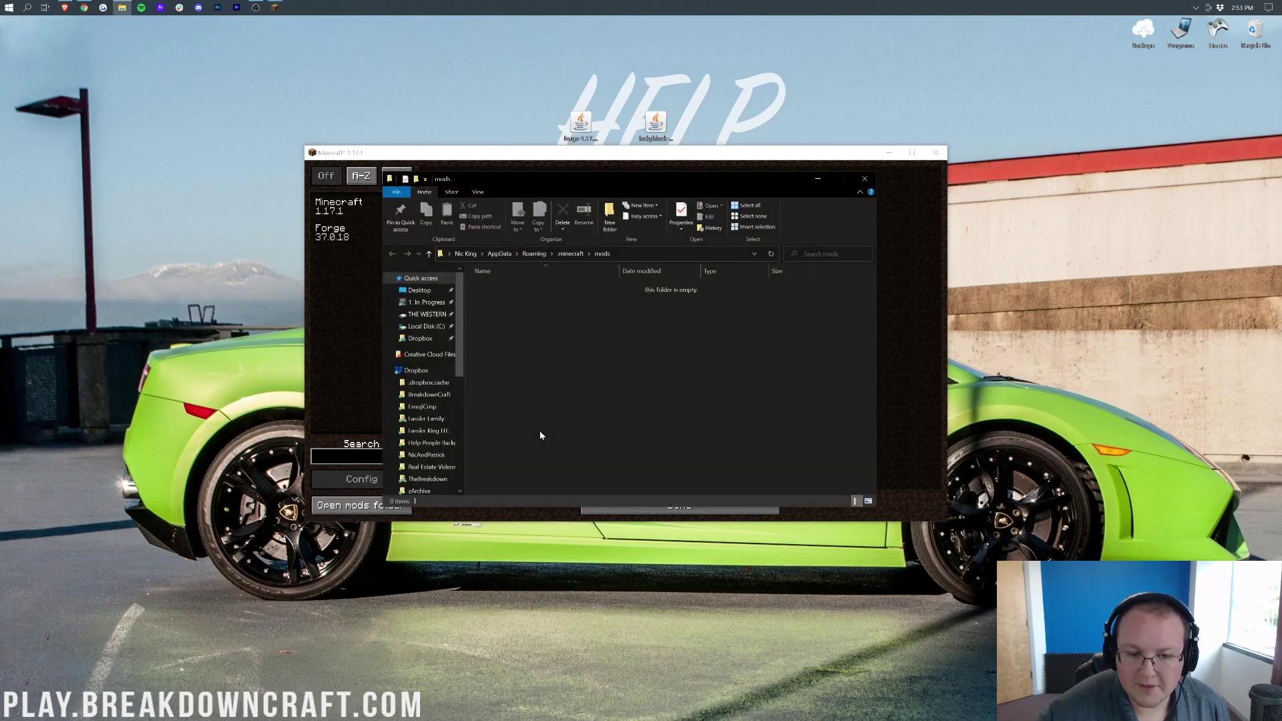
left_click_drag(640, 139, 678, 128)
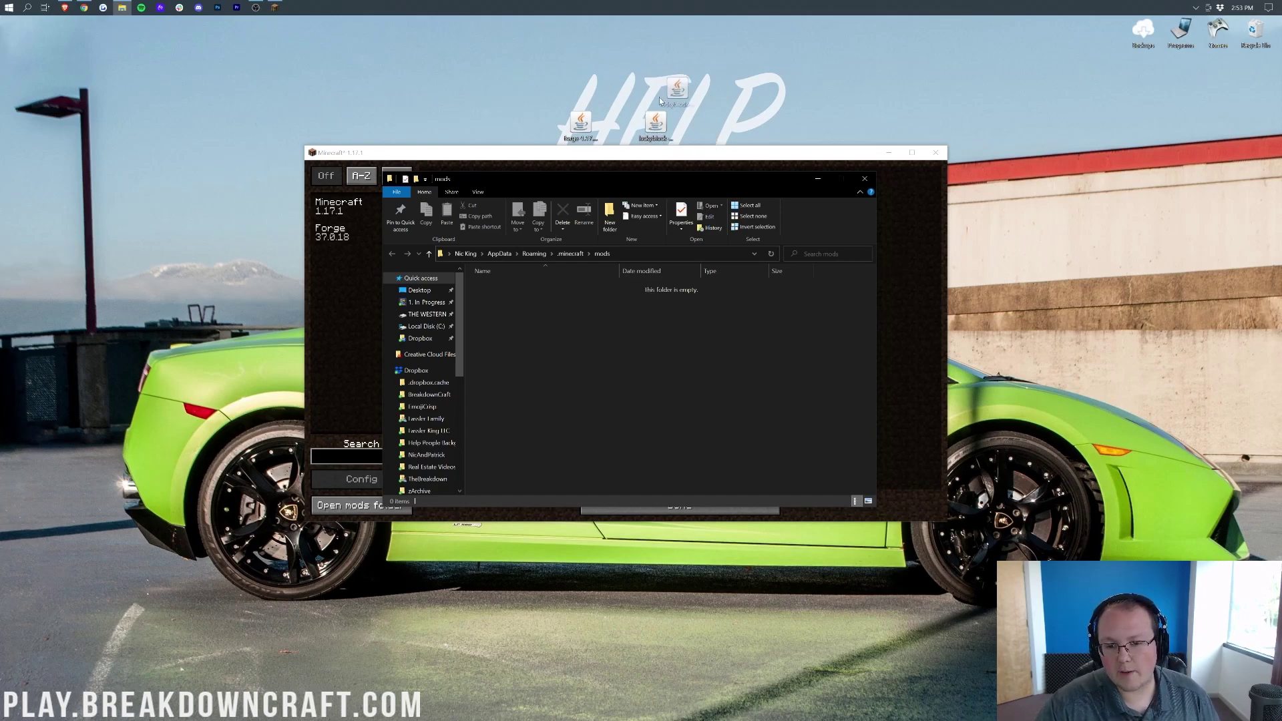
left_click_drag(686, 492, 672, 458)
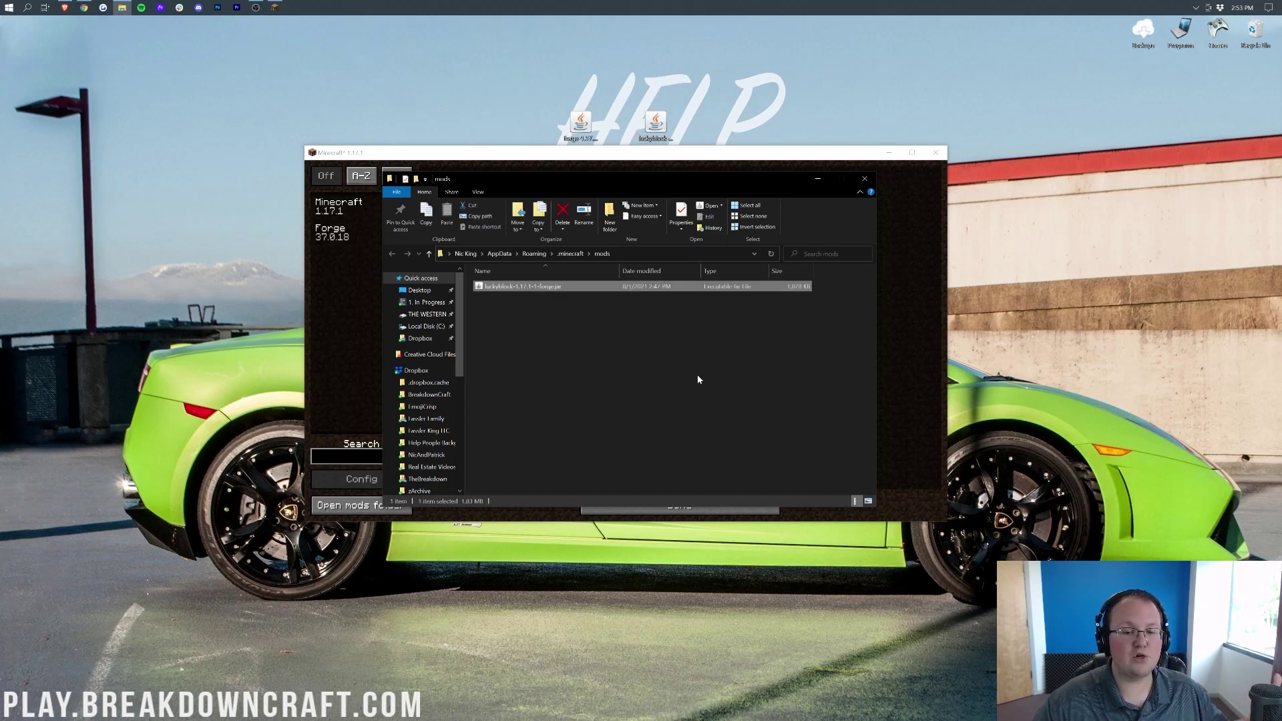
Step: Check the in-game mod list again, return to the title screen, and quit the game
left_click(927, 316)
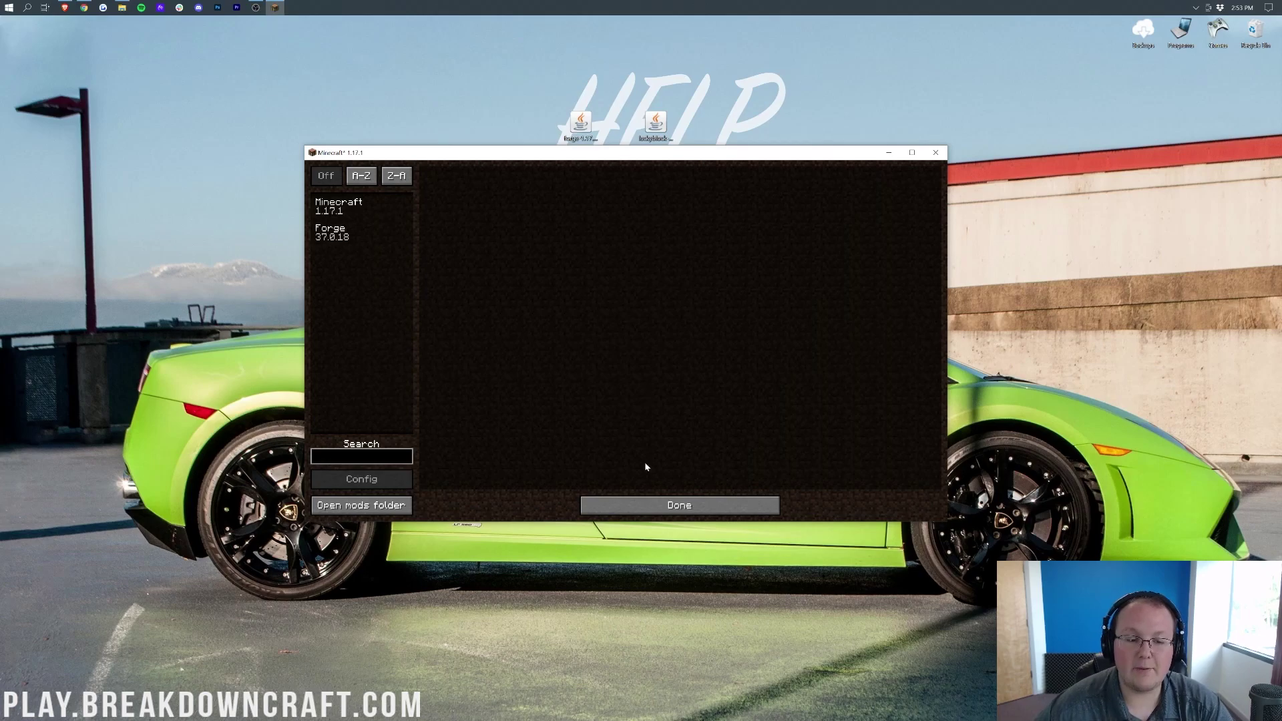
left_click(666, 507)
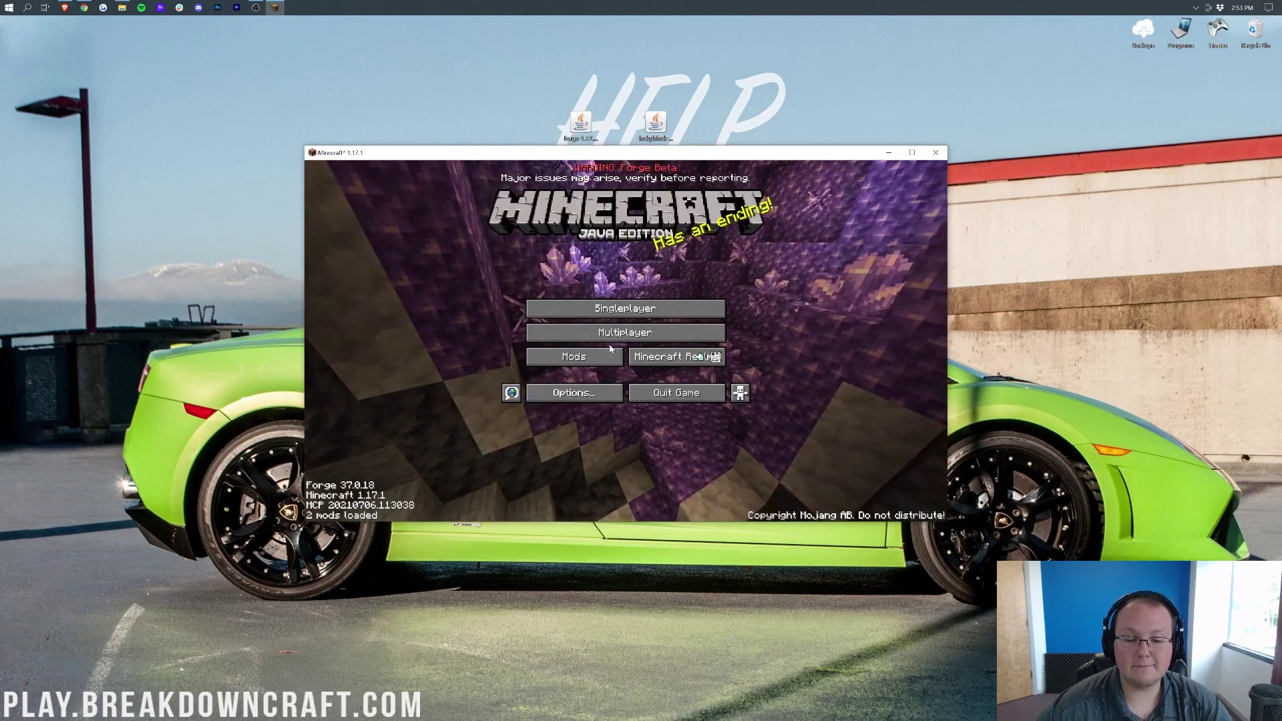
left_click(572, 357)
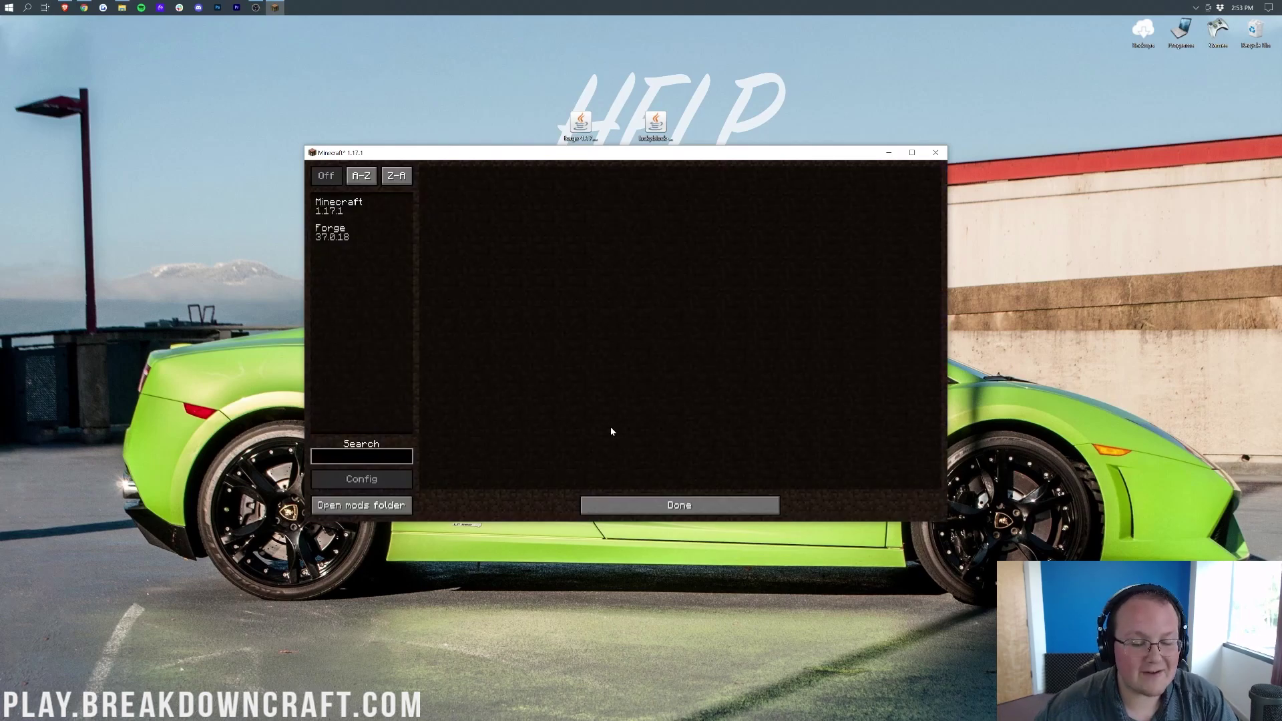
left_click(638, 505)
left_click(681, 390)
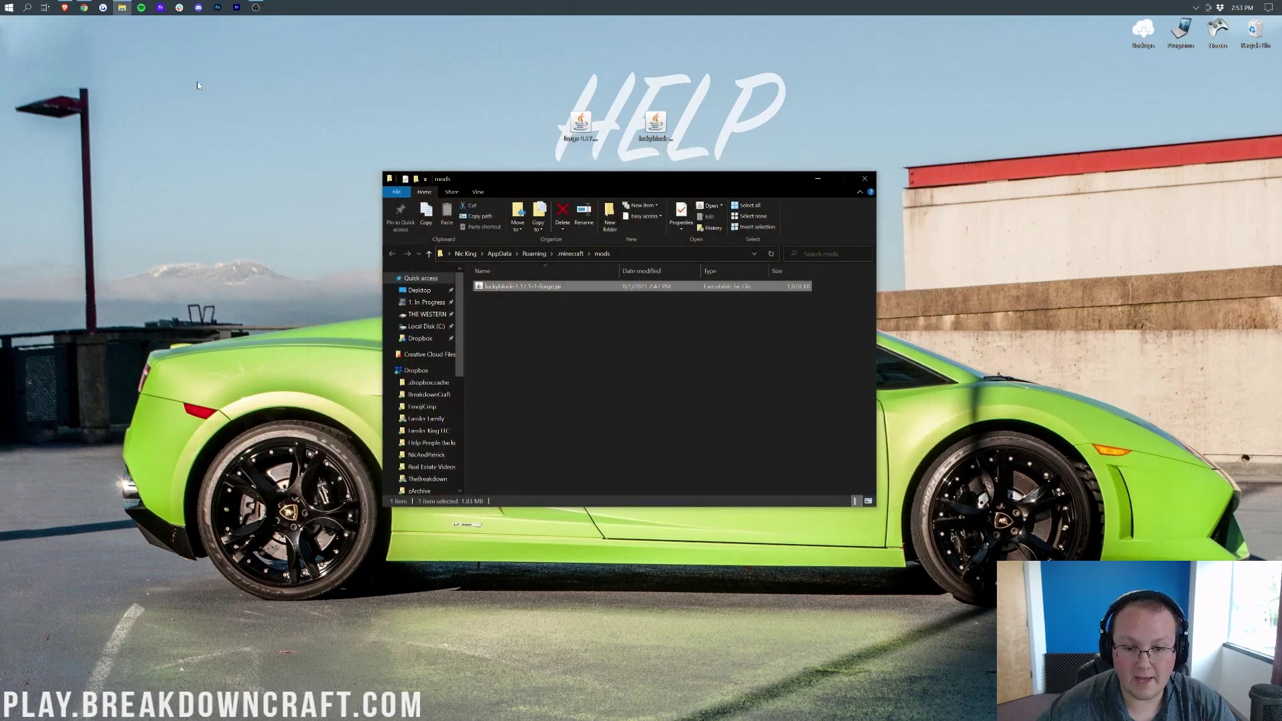
Step: Open the Minecraft Launcher and launch the Play.BreakdownCraft.com installation again
left_click(2, 4)
type("cmd")
key("Return")
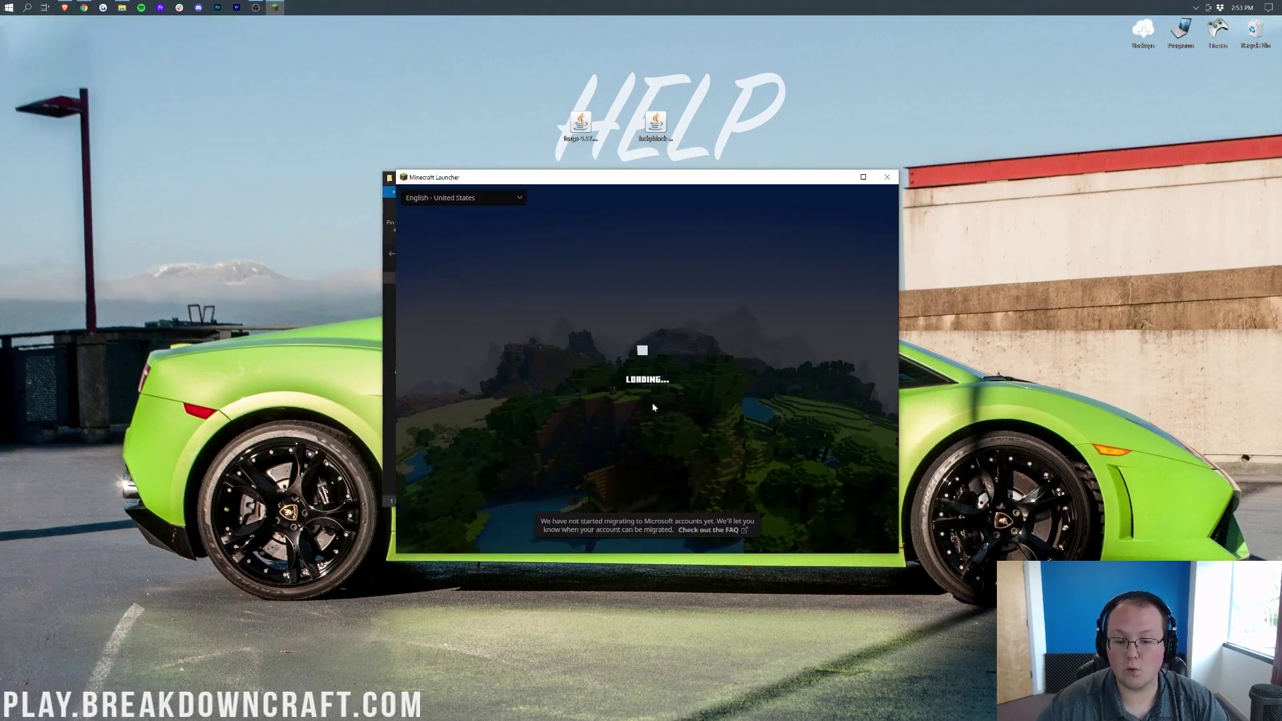
left_click(586, 470)
left_click(548, 474)
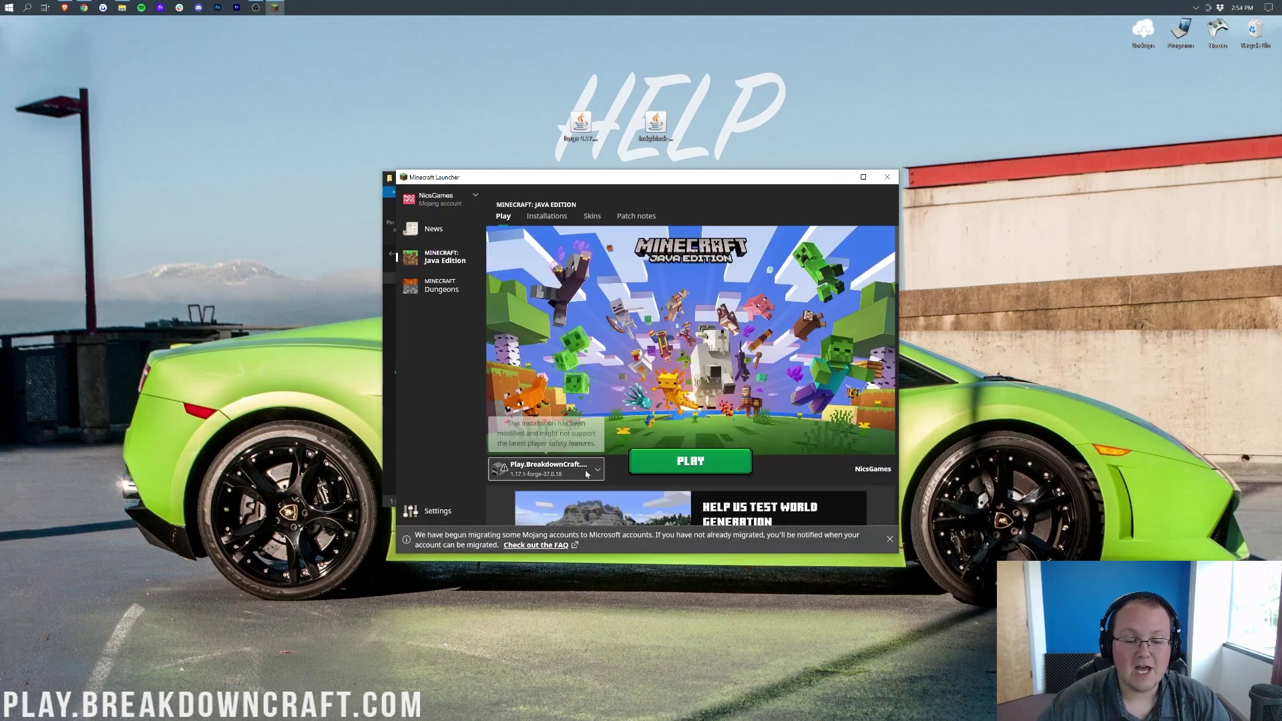
left_click(561, 471)
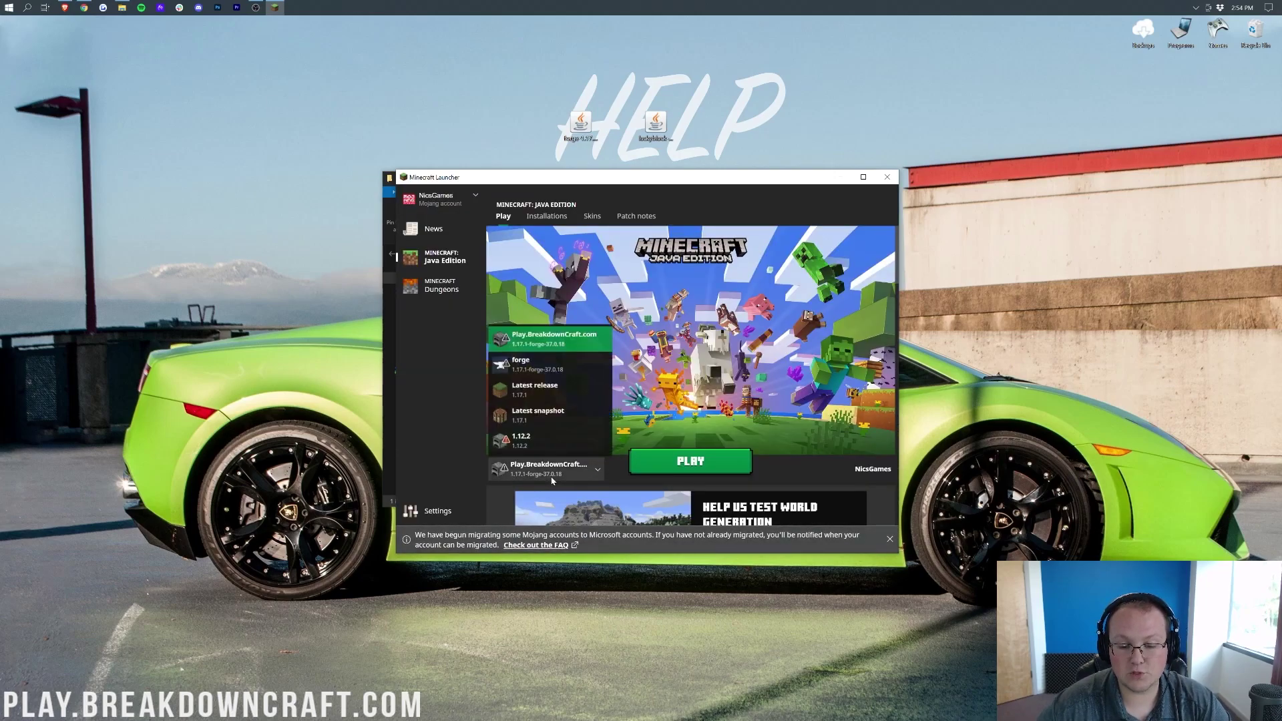
left_click(544, 331)
left_click(679, 471)
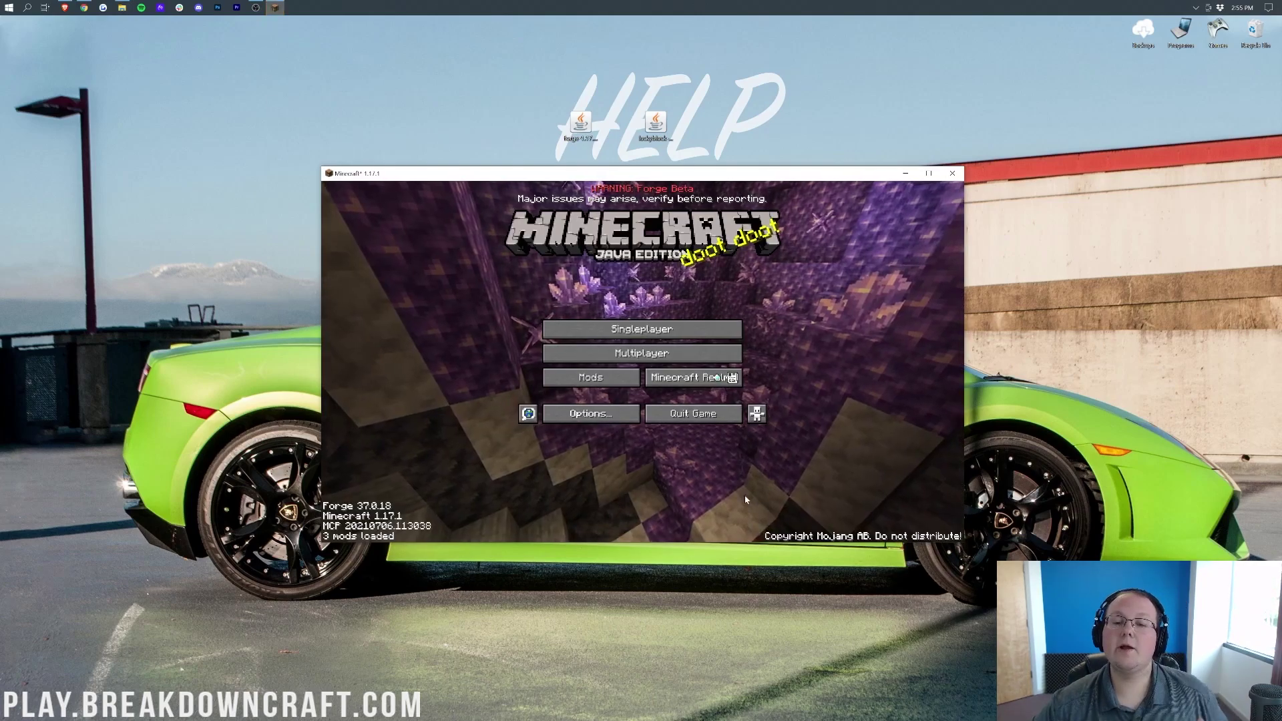
Step: Examine the Lucky Block entry in the in-game mod list and return to the title screen
left_click(594, 383)
left_click(387, 262)
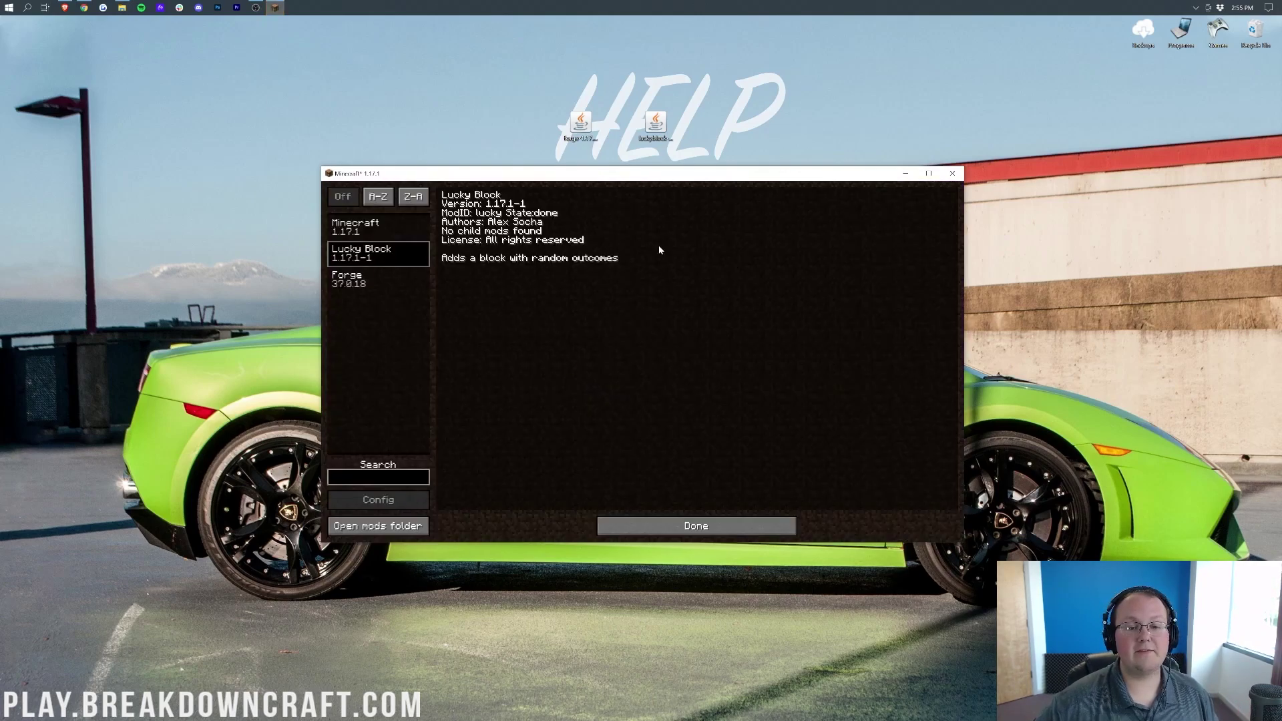
left_click(735, 523)
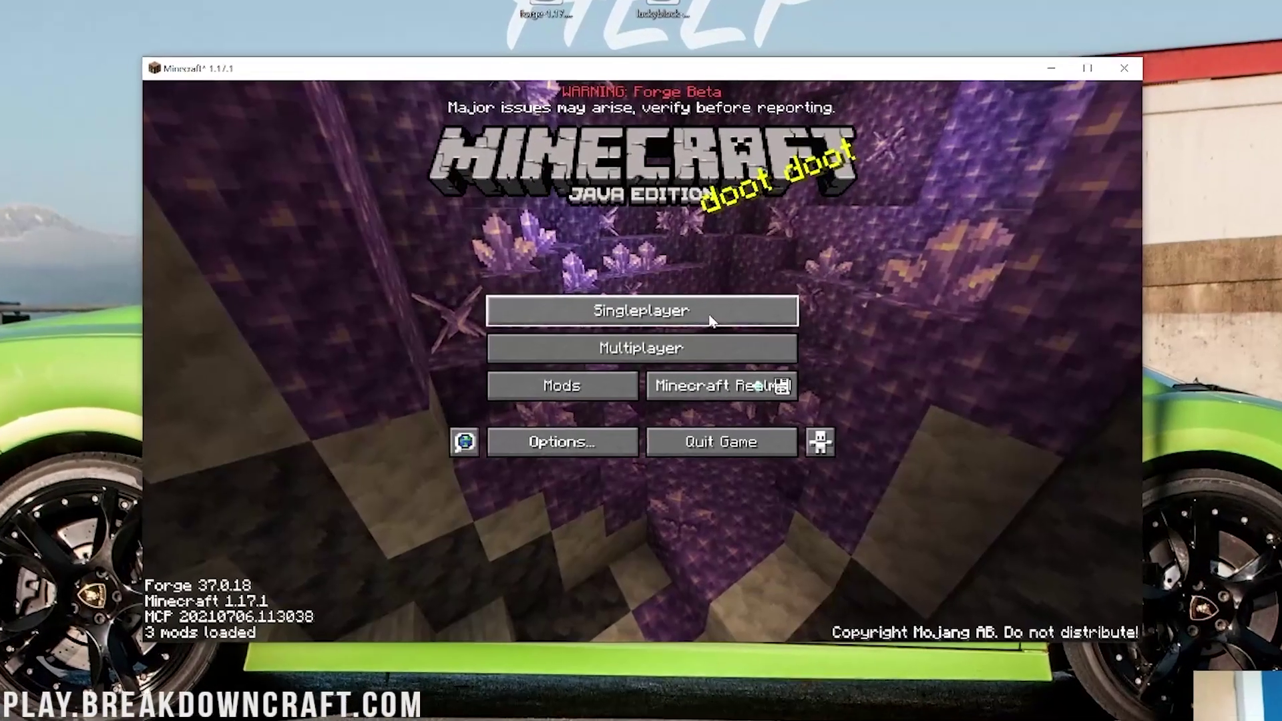
Step: Create a new singleplayer world named Lucky Block with the game mode set to Creative
left_click(683, 334)
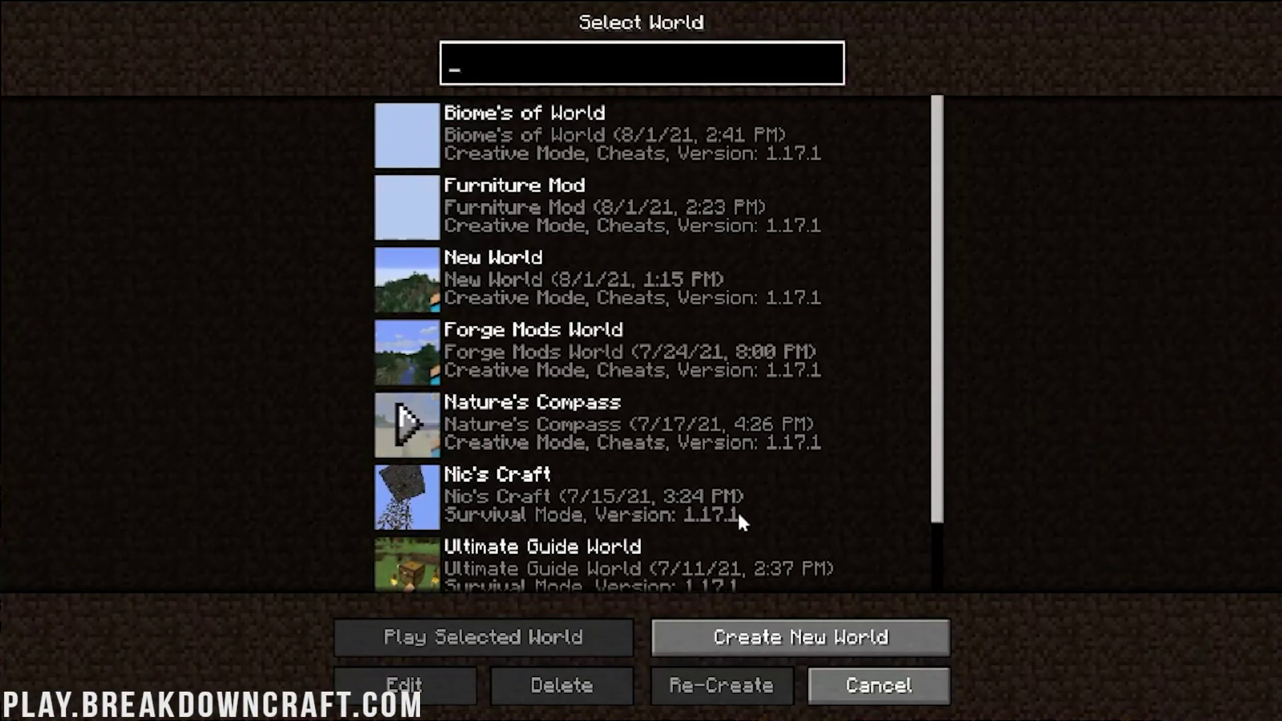
key("Return")
key("ctrl+a")
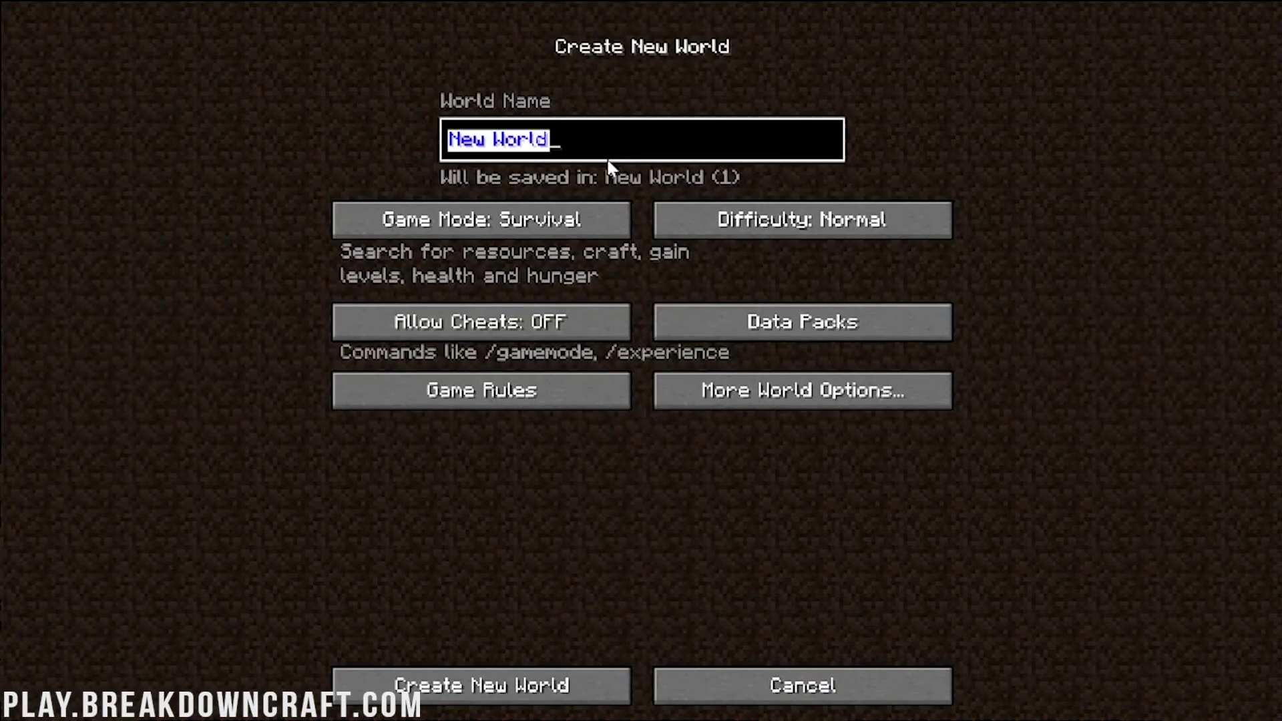
type("Lucky Block")
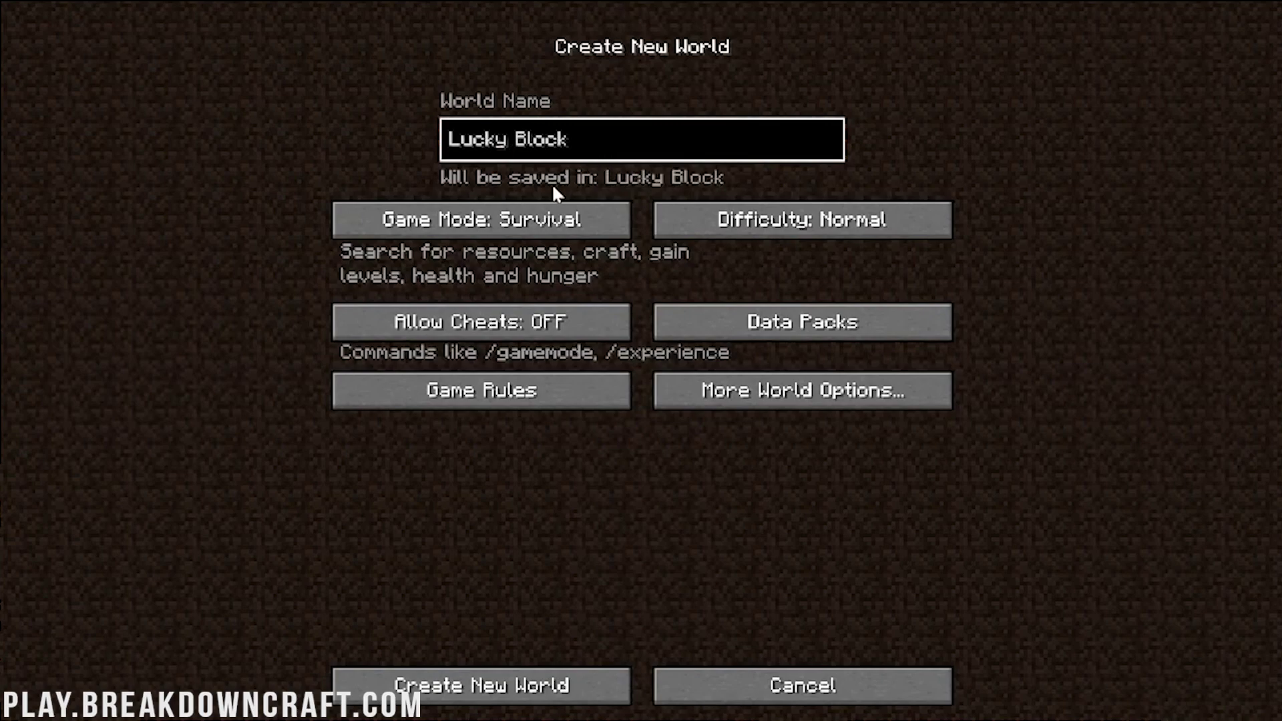
left_click(541, 220)
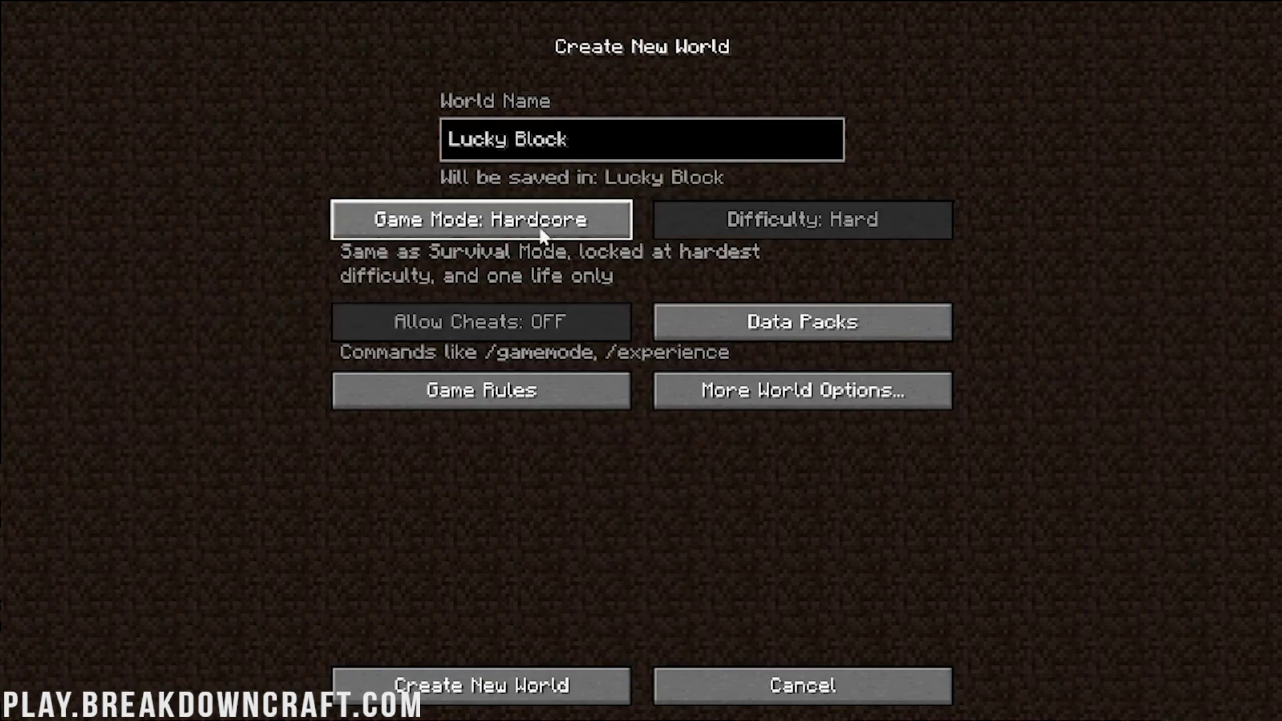
left_click(413, 212)
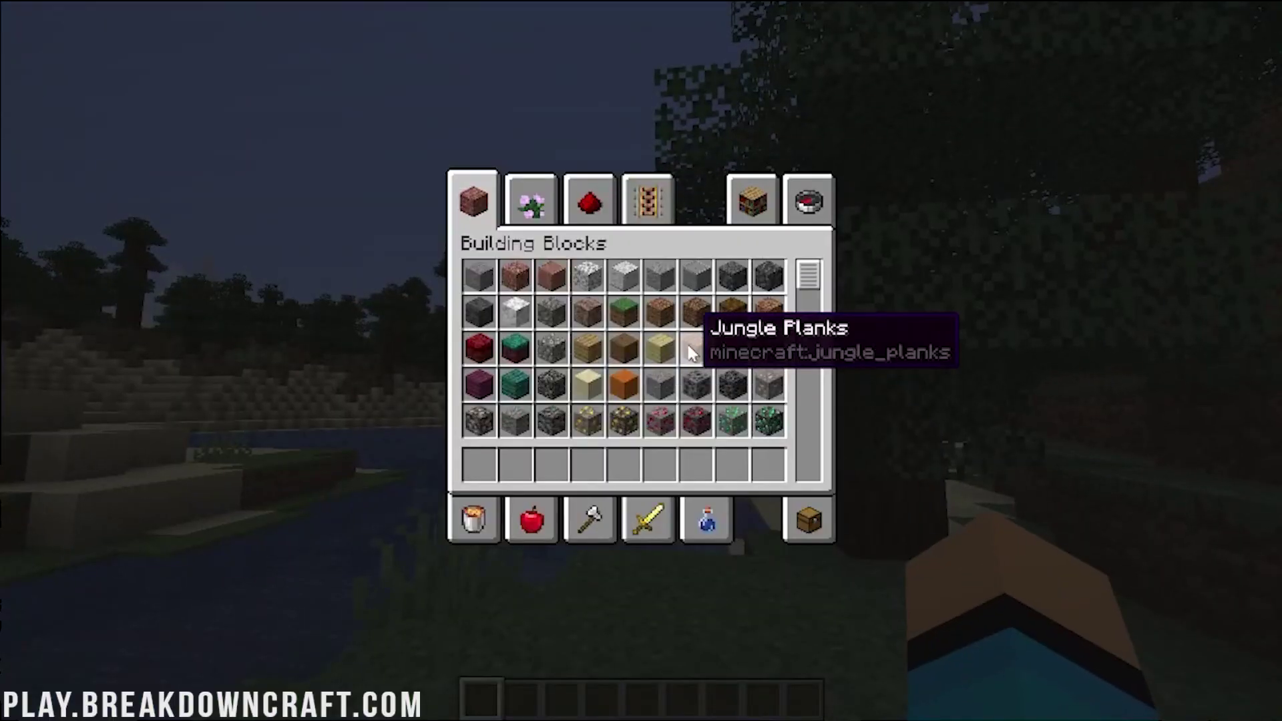
Step: Search the creative inventory for "luck" and put two of each of the three lucky block variants, including the Unlucky Block, in the hotbar
left_click(805, 198)
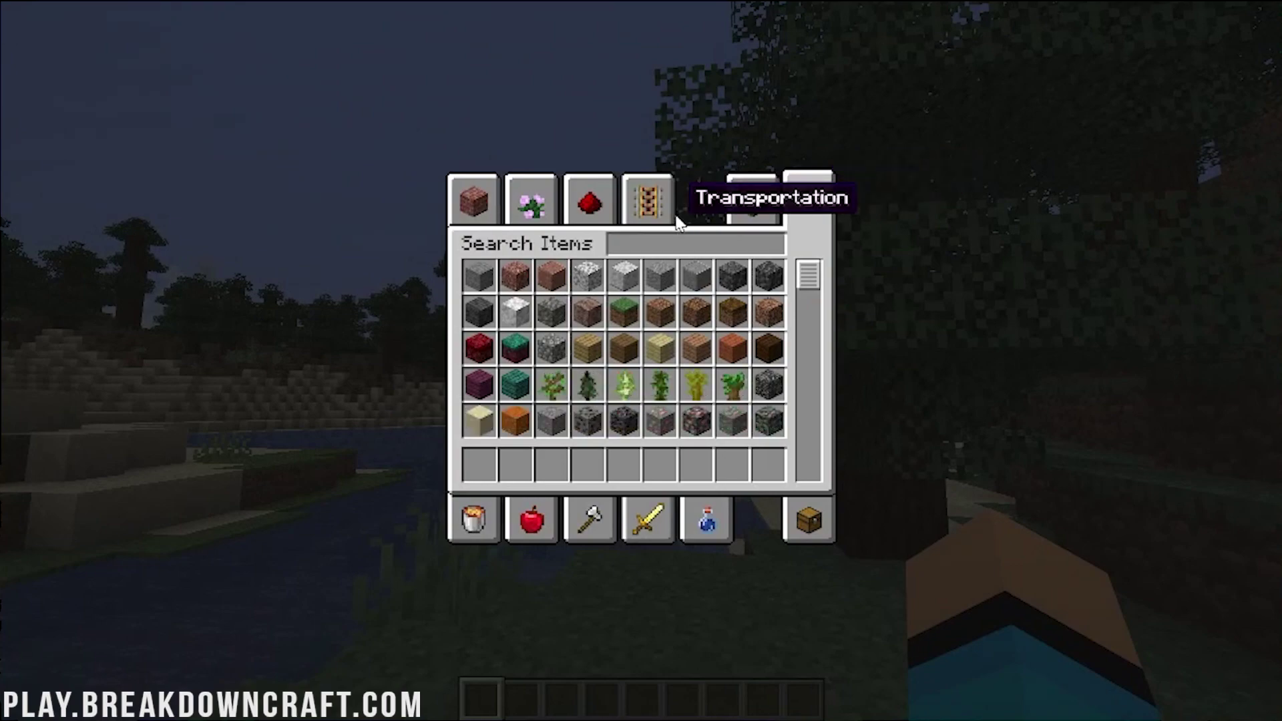
type("luck")
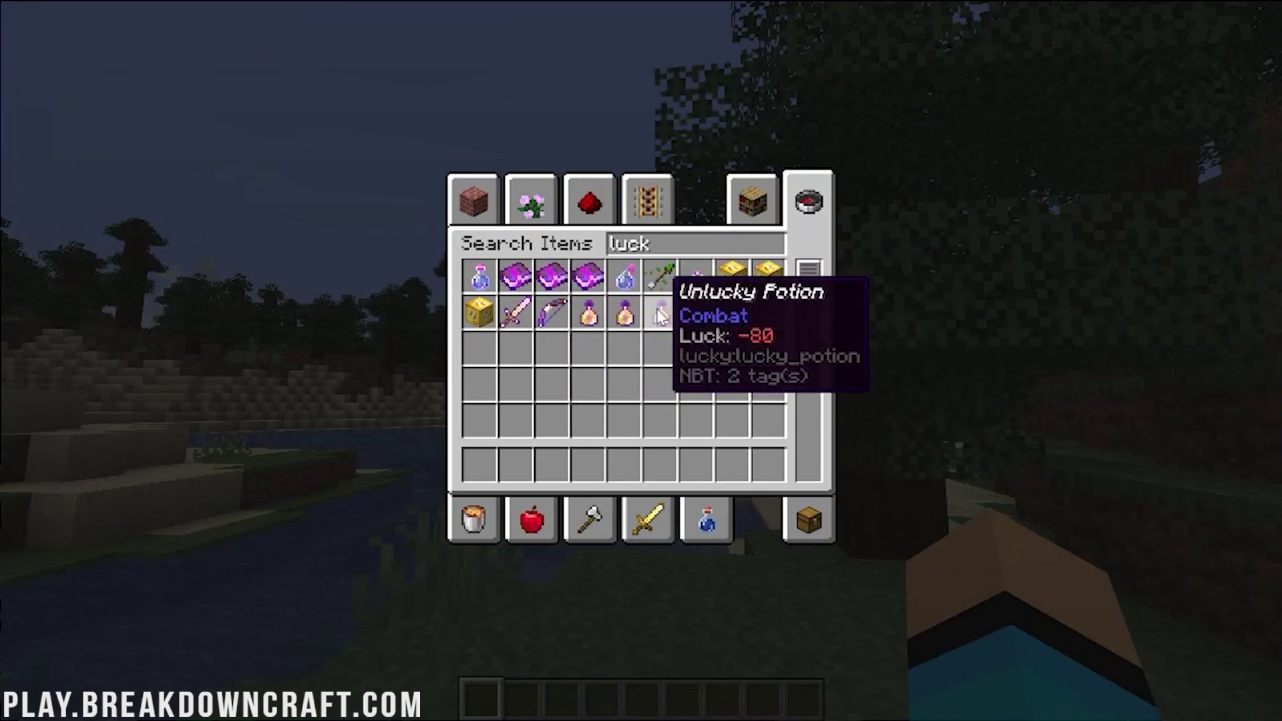
left_click(733, 272)
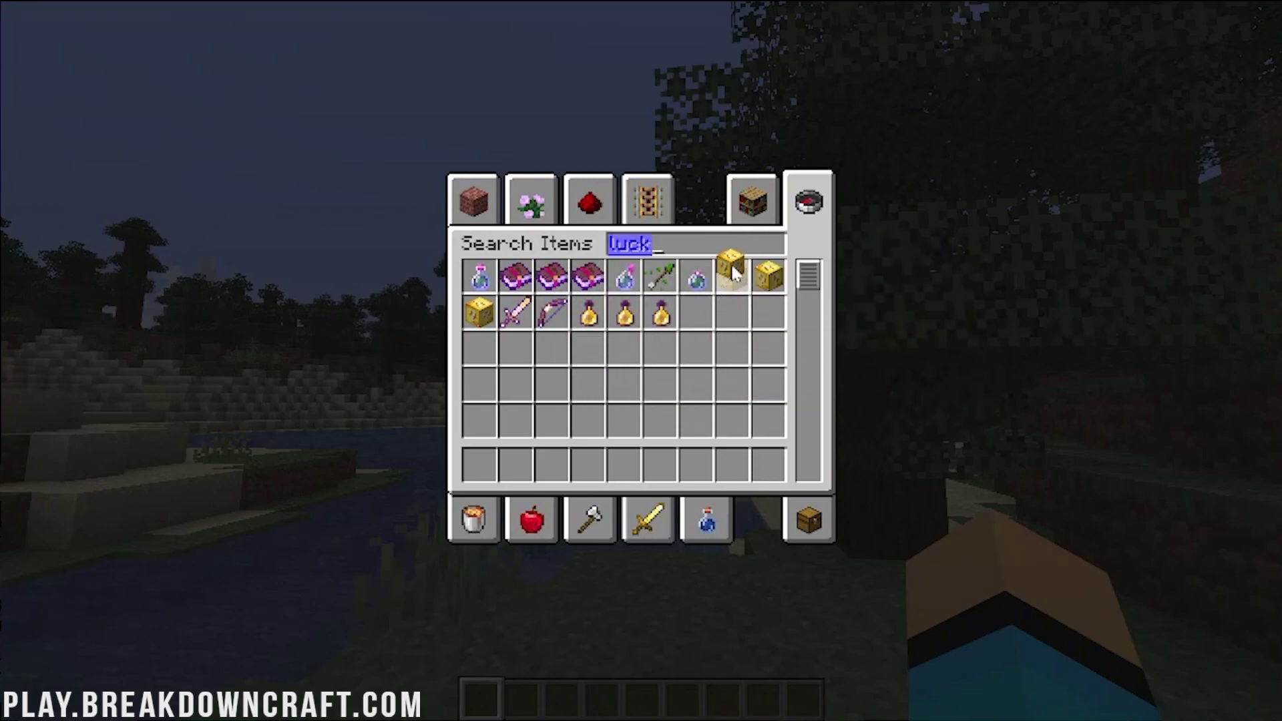
left_click(476, 462)
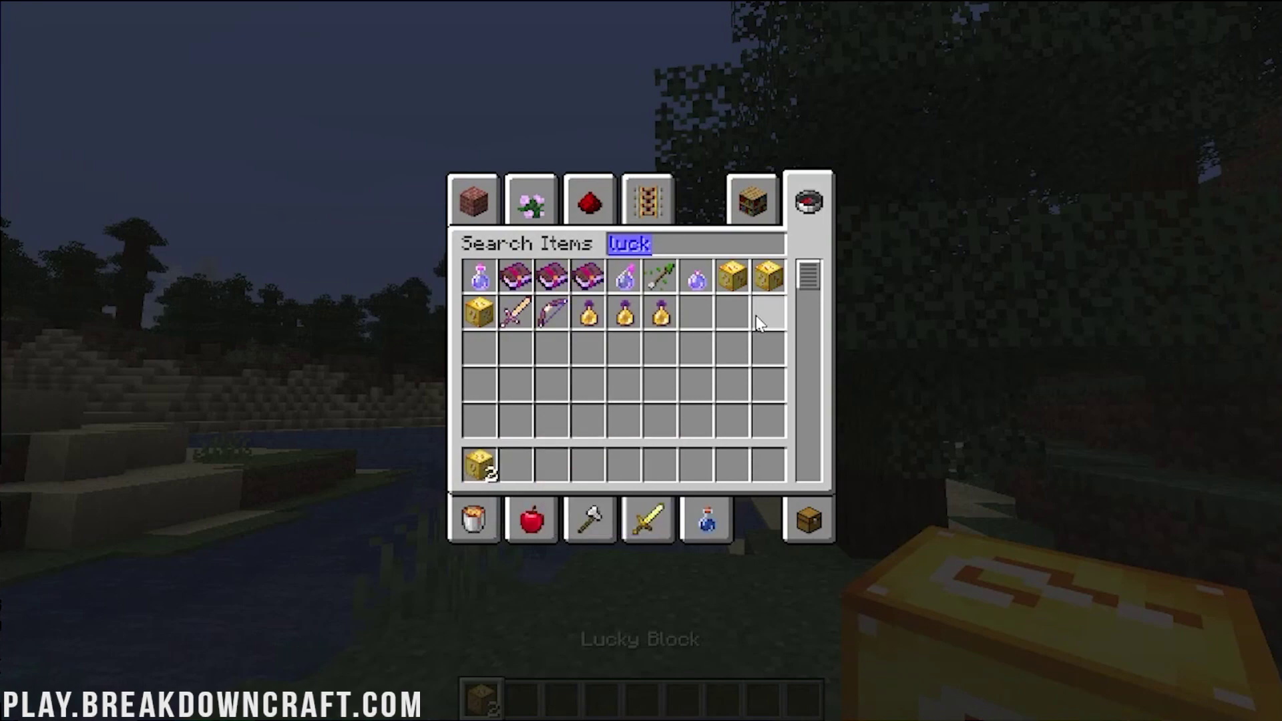
left_click(516, 464)
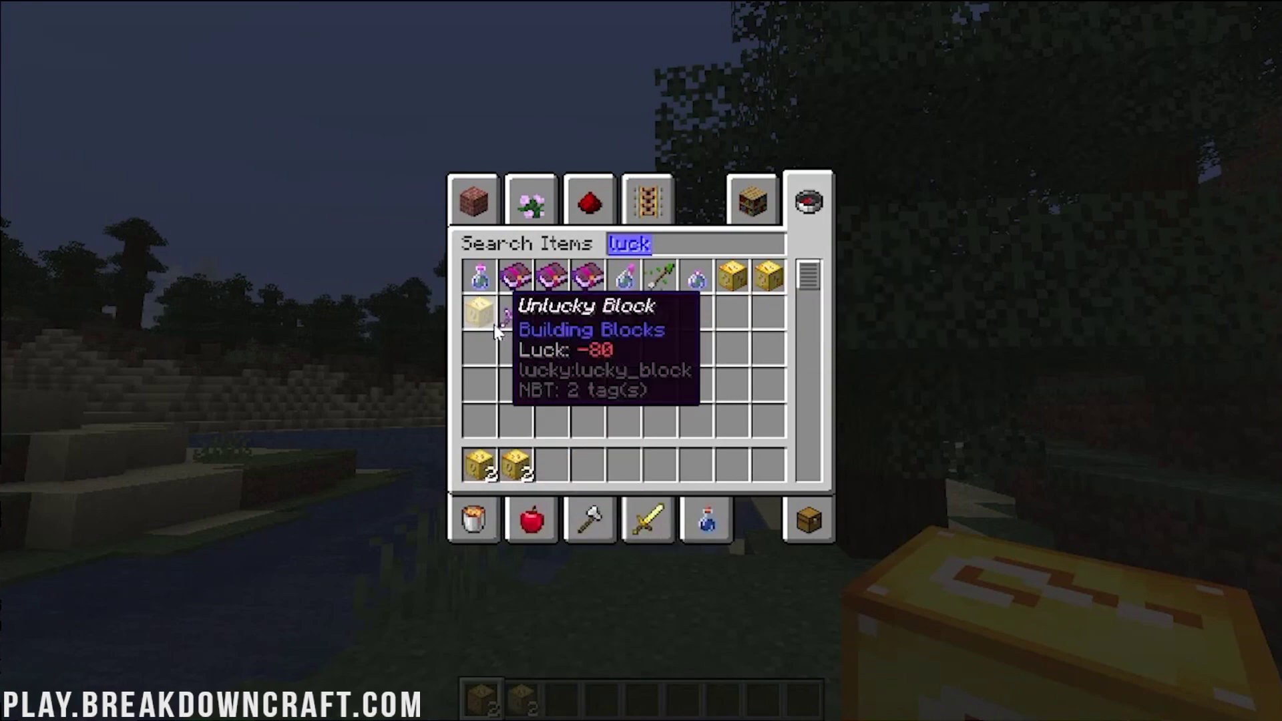
left_click(480, 313)
left_click(551, 465)
key("Escape")
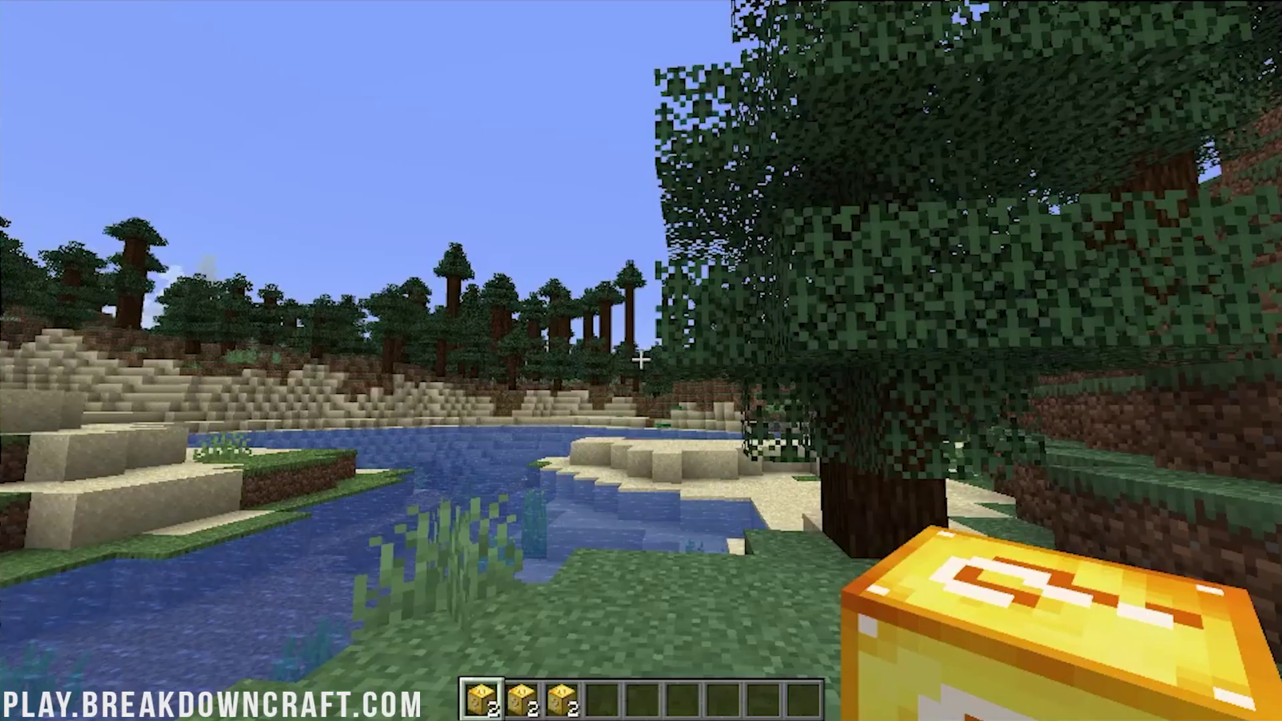
Step: Set the game mode to survival with the gamemode command
key("slash")
type("gamemode ")
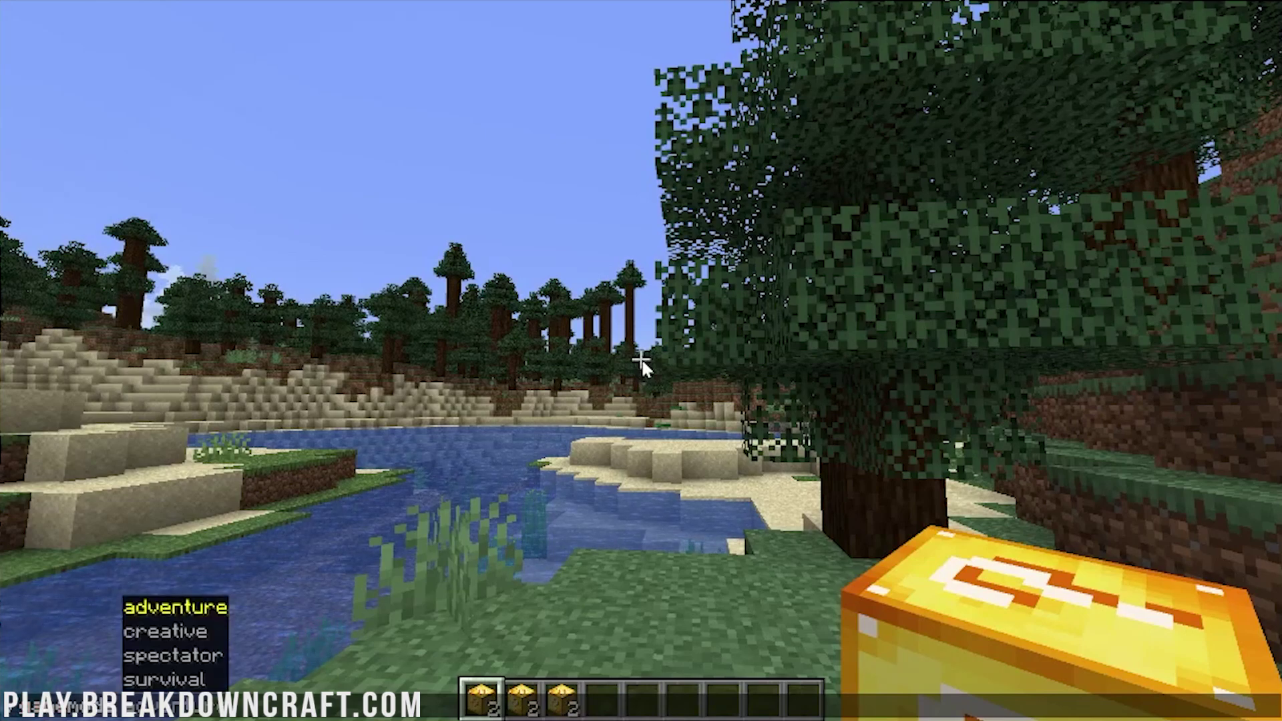
type("survival")
key("Return")
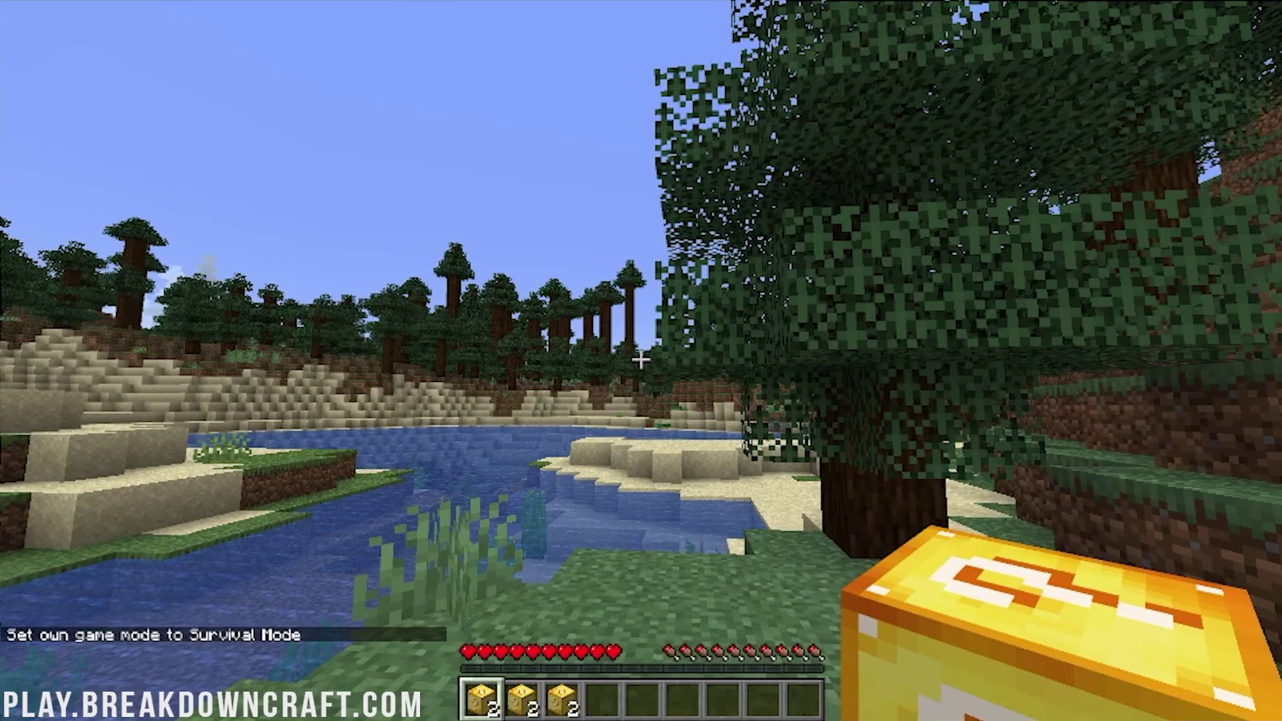
Step: Reuse the last gamemode command to set the game mode to creative
key("slash")
key("Up")
key("BackSpace")
key("BackSpace")
key("BackSpace")
key("BackSpace")
key("BackSpace")
key("BackSpace")
key("BackSpace")
key("BackSpace")
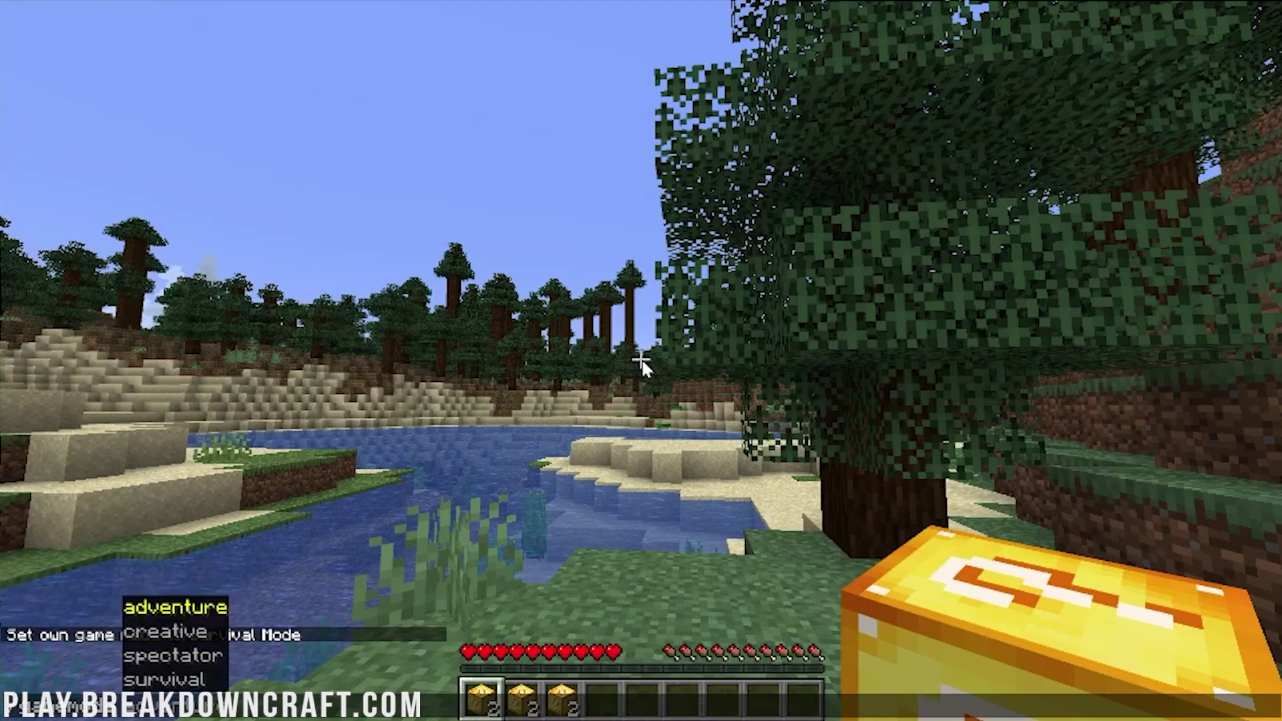
type("creative")
key("Return")
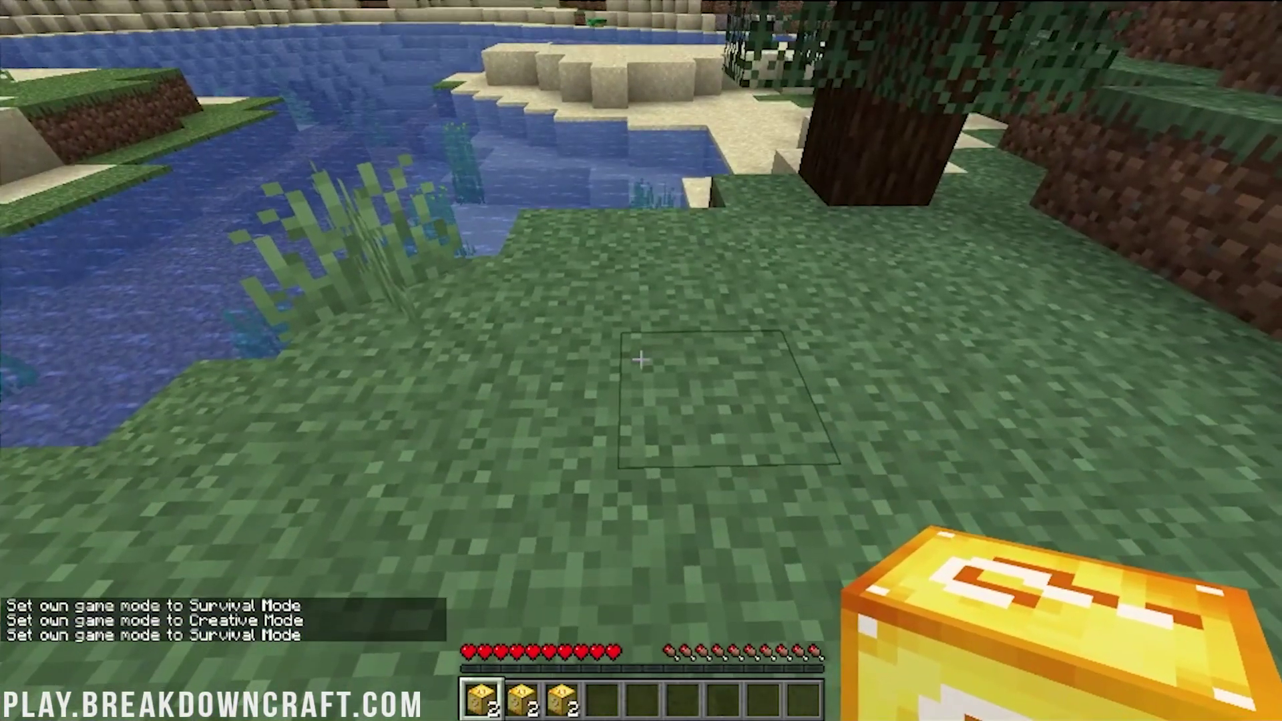
Step: Place a Lucky Block on the grass beside the water and break it
right_click(641, 359)
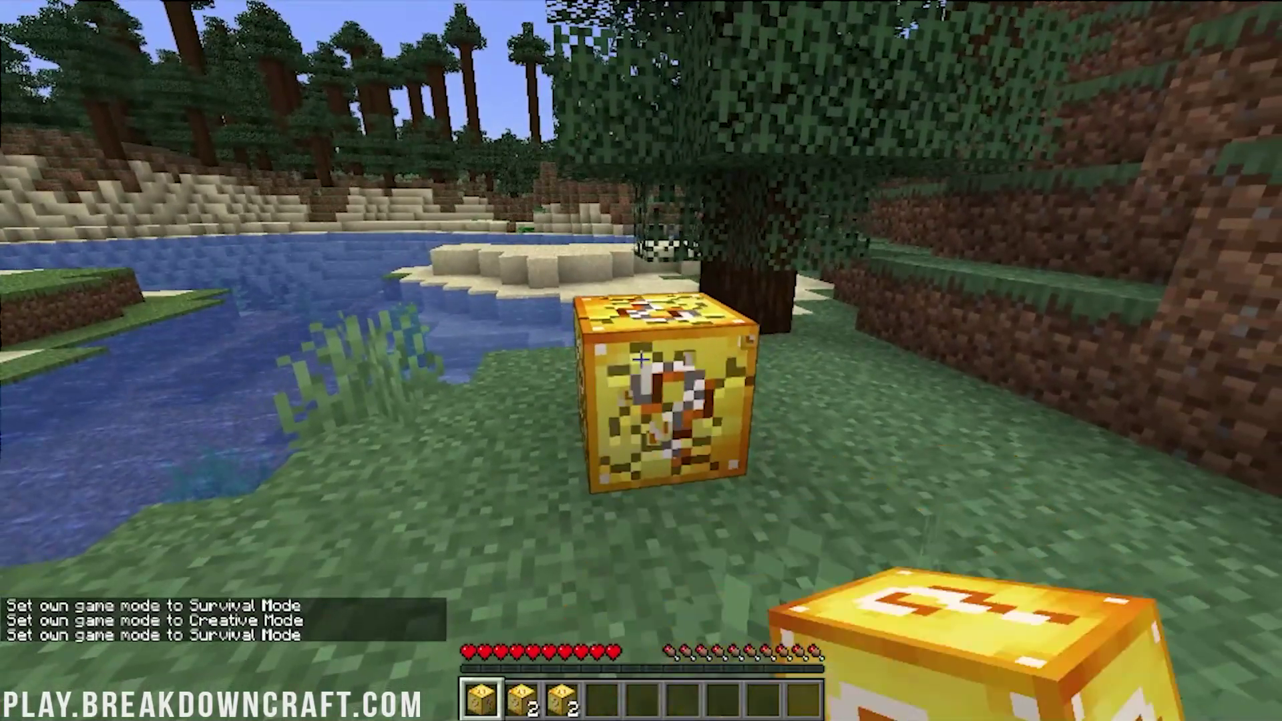
left_click(640, 360)
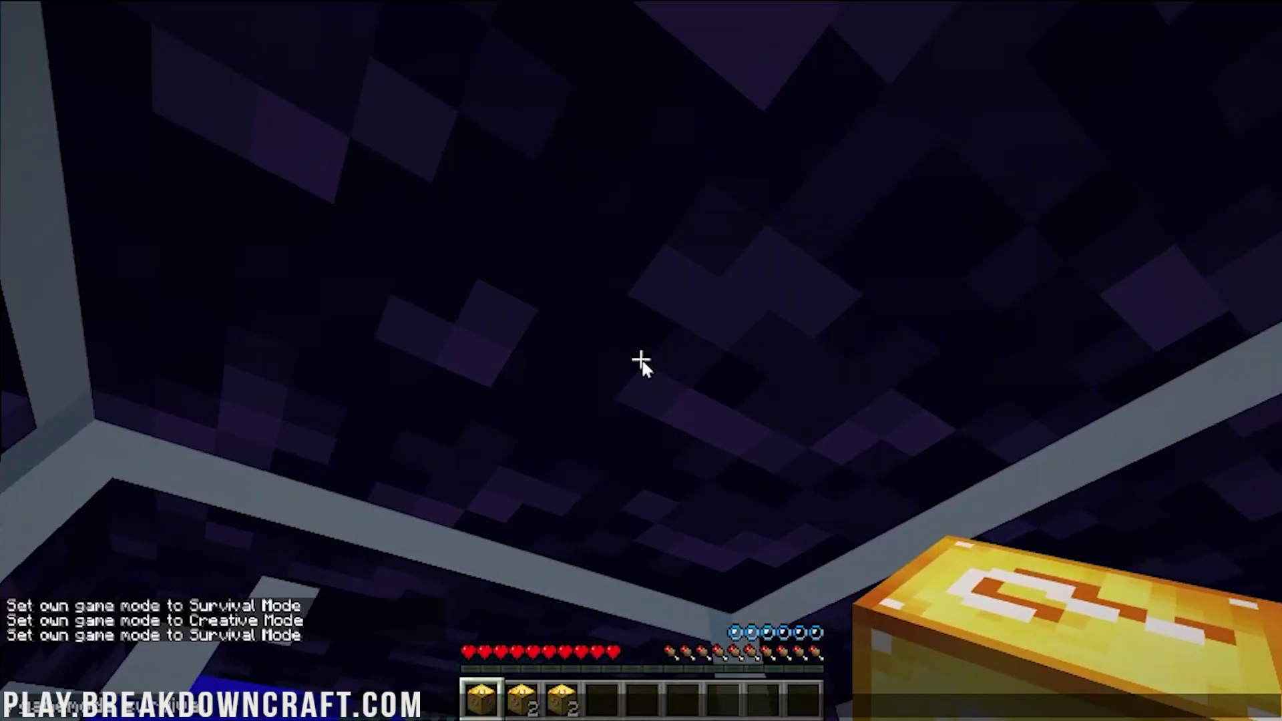
Step: Switch to Creative Mode to escape the obsidian trap, return to Survival Mode, and walk to the sandy shore
key("space")
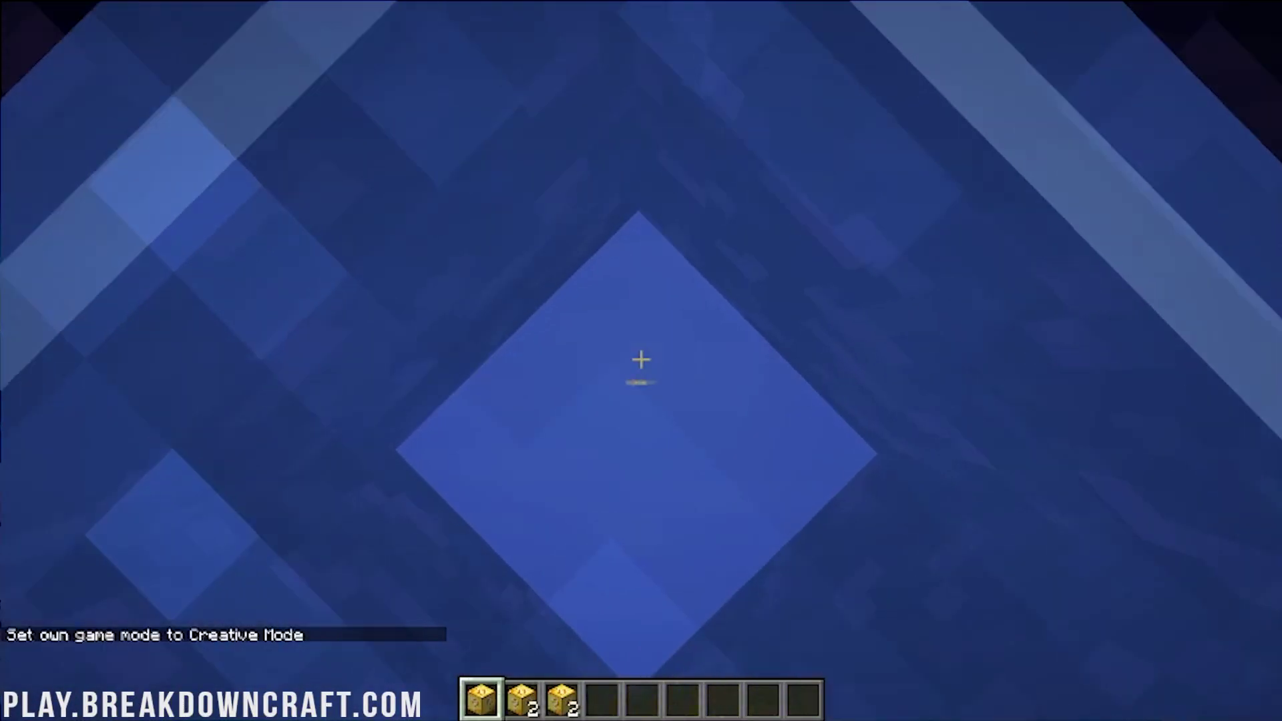
key("w")
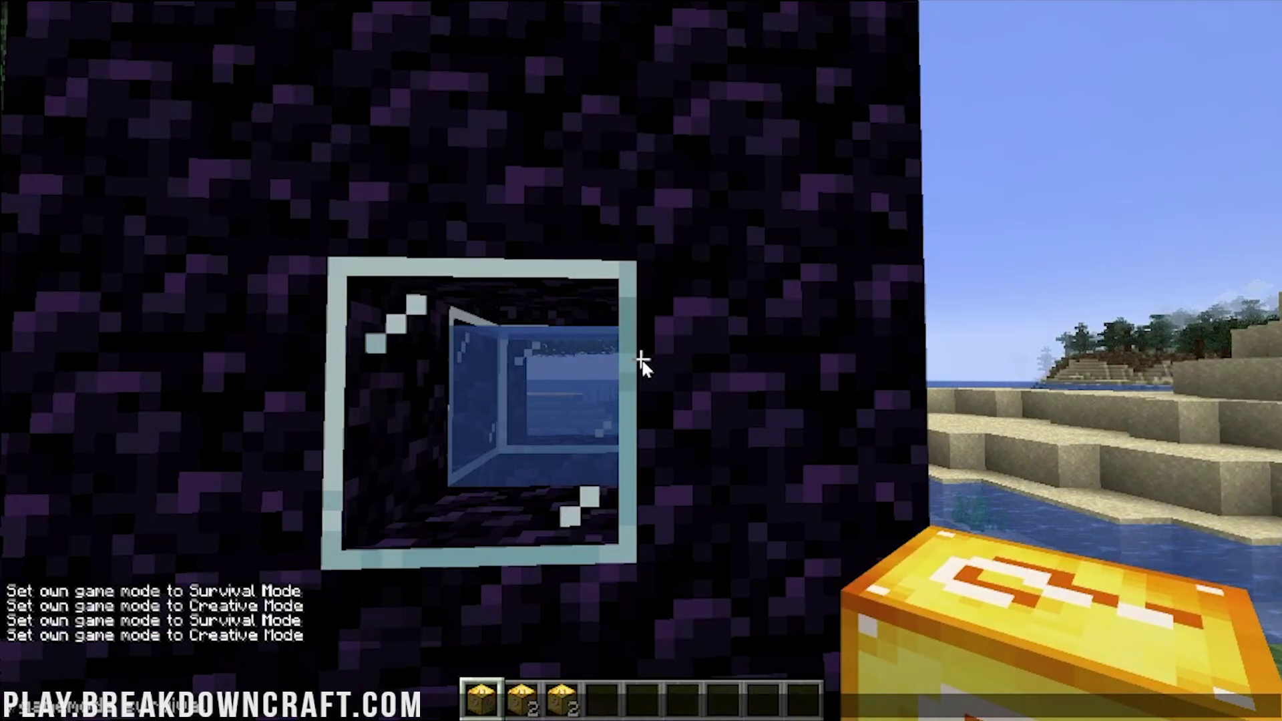
key("F3+F4")
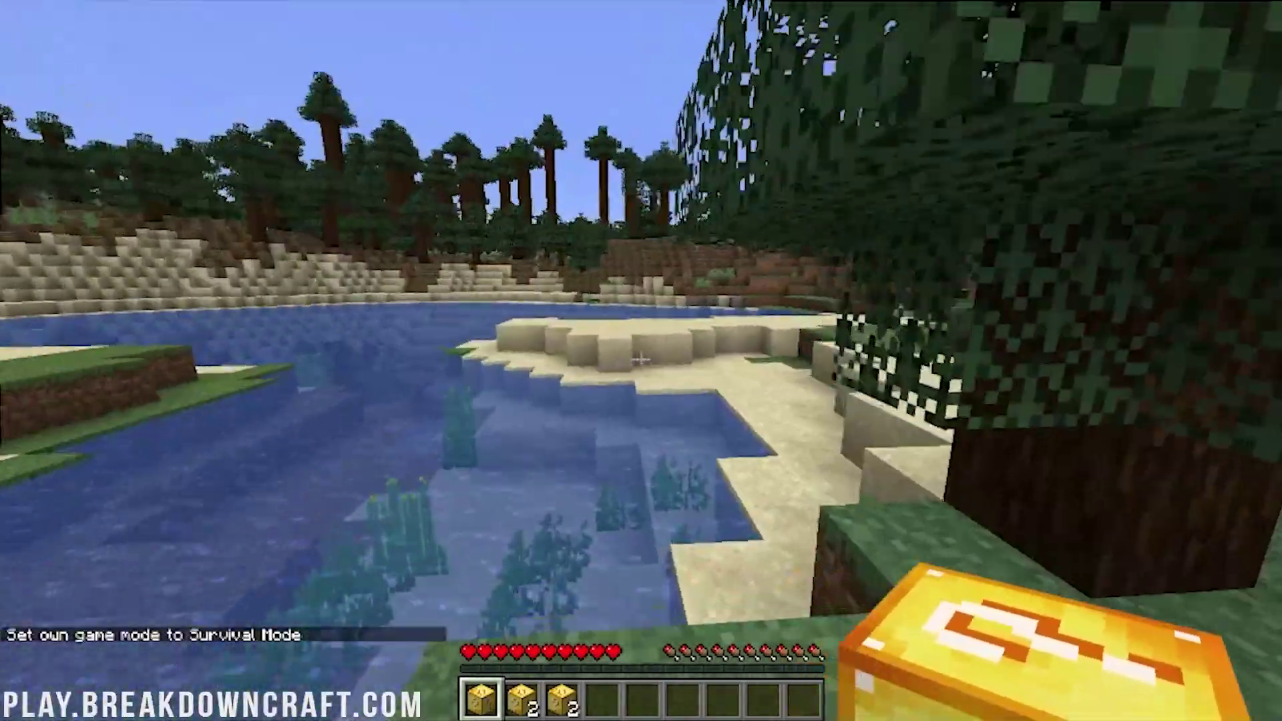
key("w")
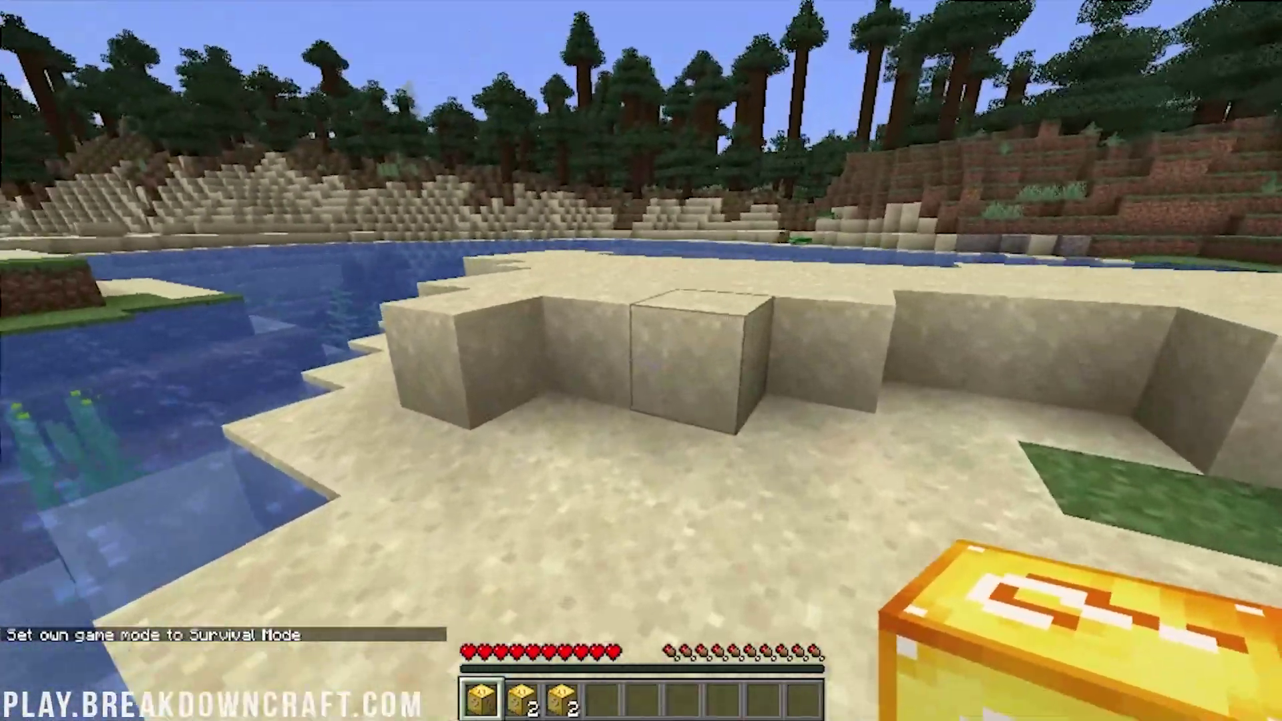
Step: Place the last Lucky Block on the sandy shore, break it and pick up the cake it drops
right_click(641, 361)
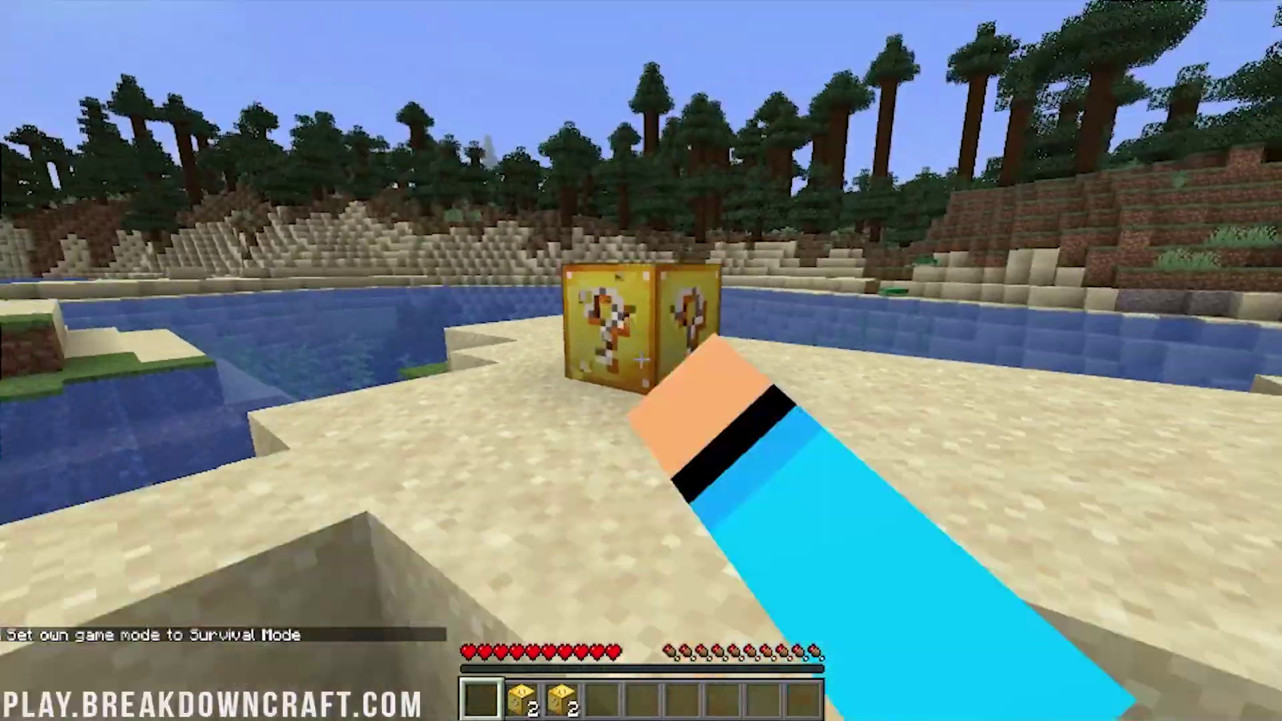
left_click(641, 360)
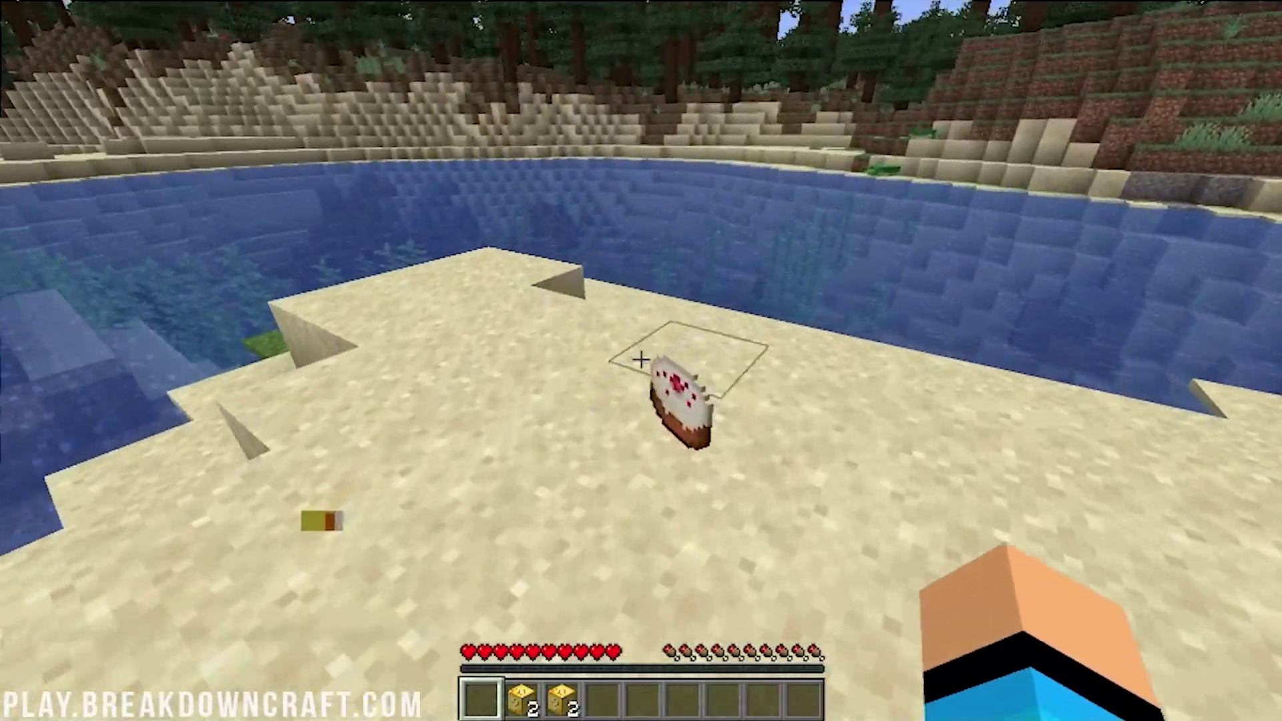
key("e")
key("e")
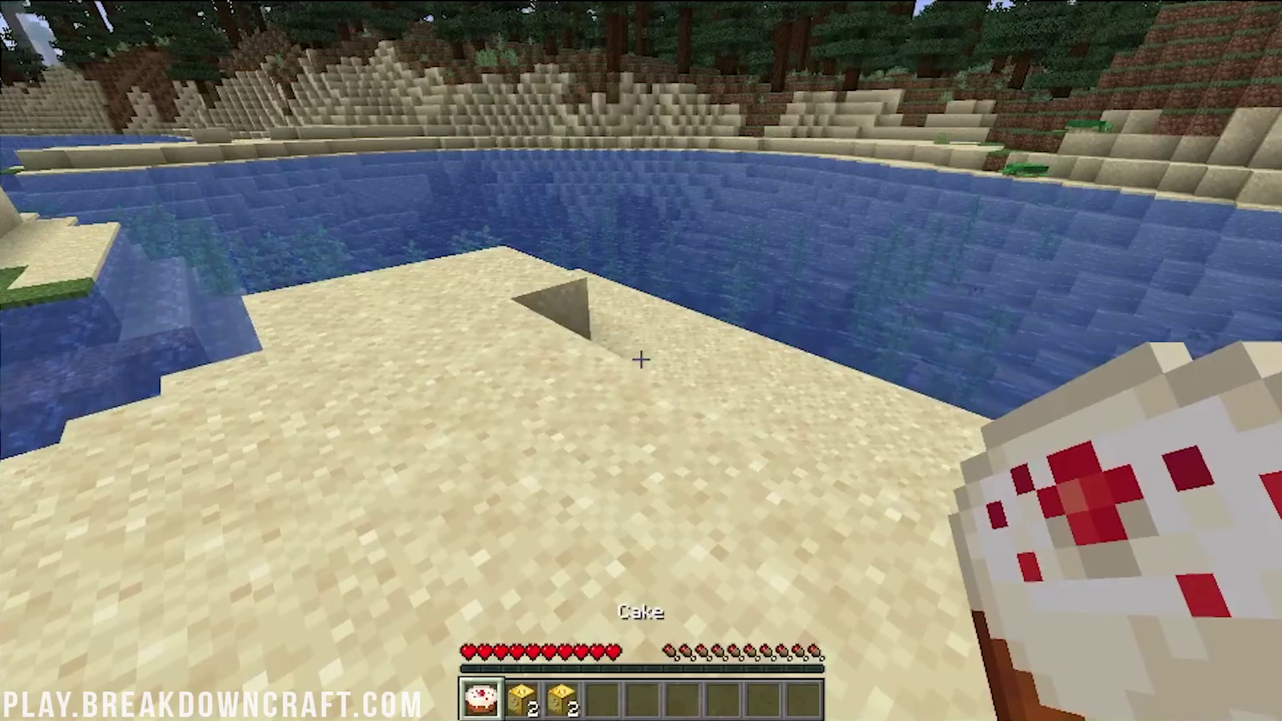
Step: Place a Very Lucky Block on the sand, break it and collect the dropped paintings
key("2")
right_click(641, 360)
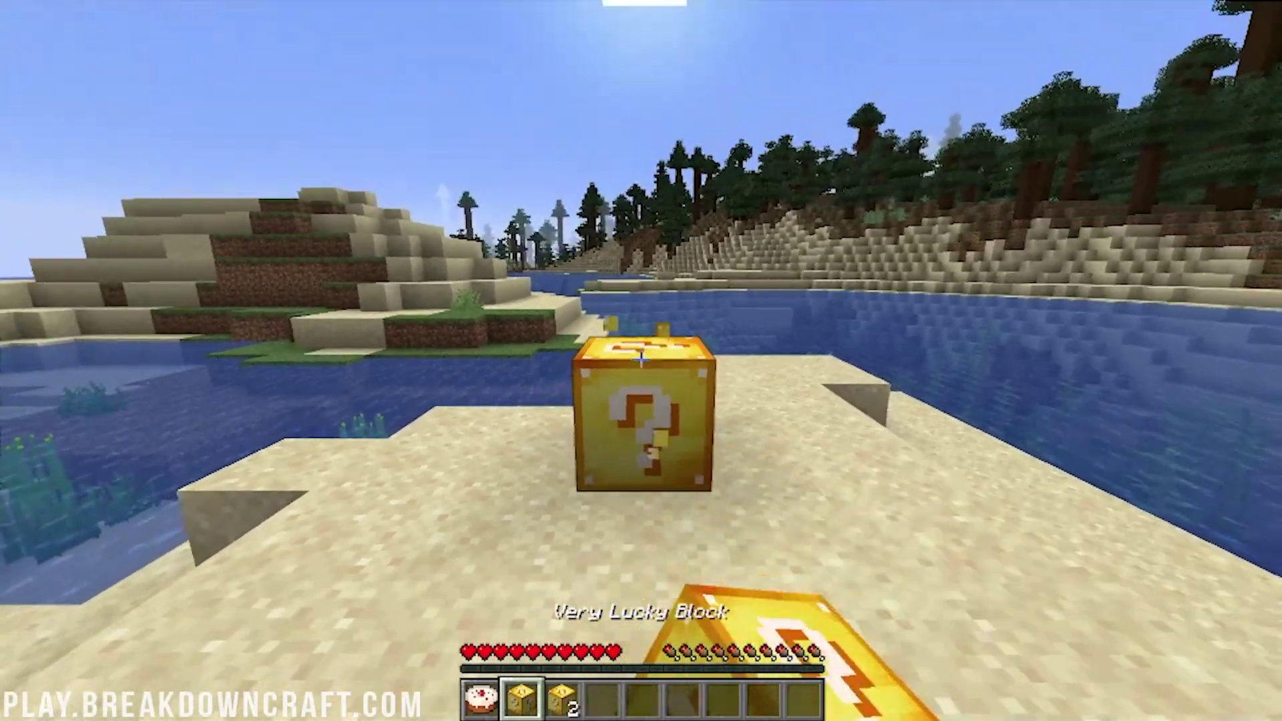
left_click(641, 361)
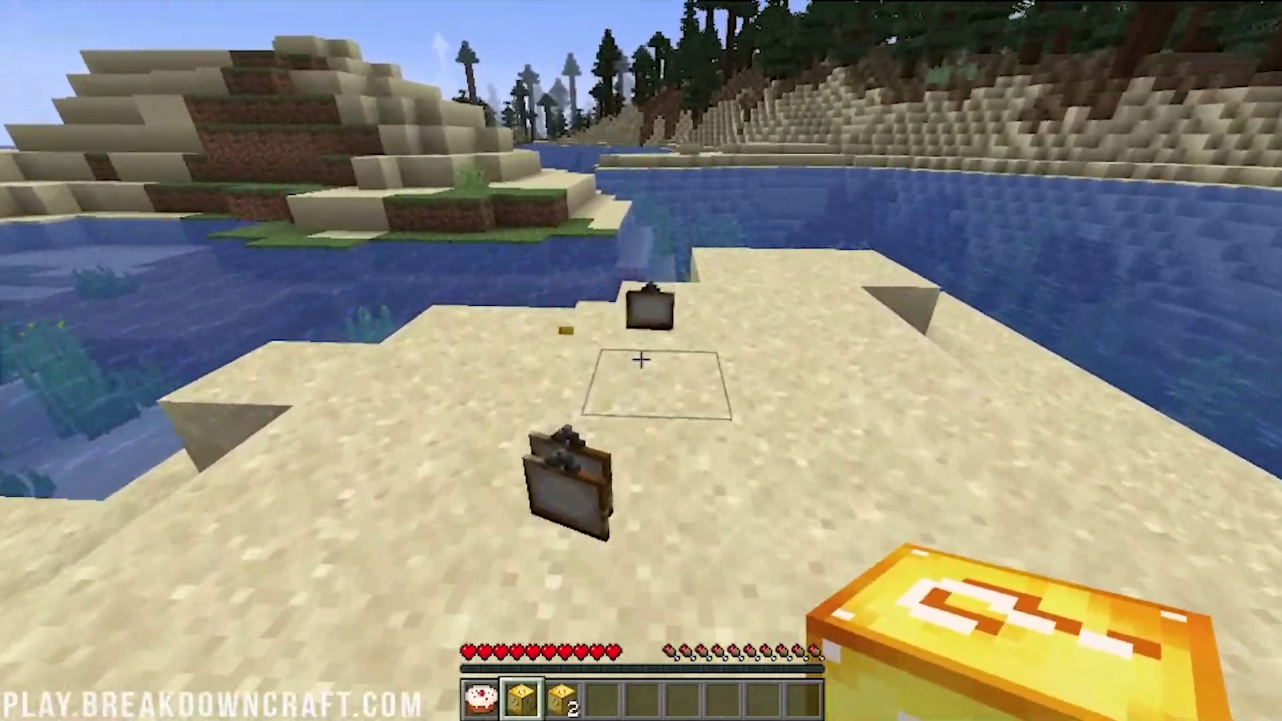
key("w")
Step: Hang a painting on the side of the sand ledge near the water
key("4")
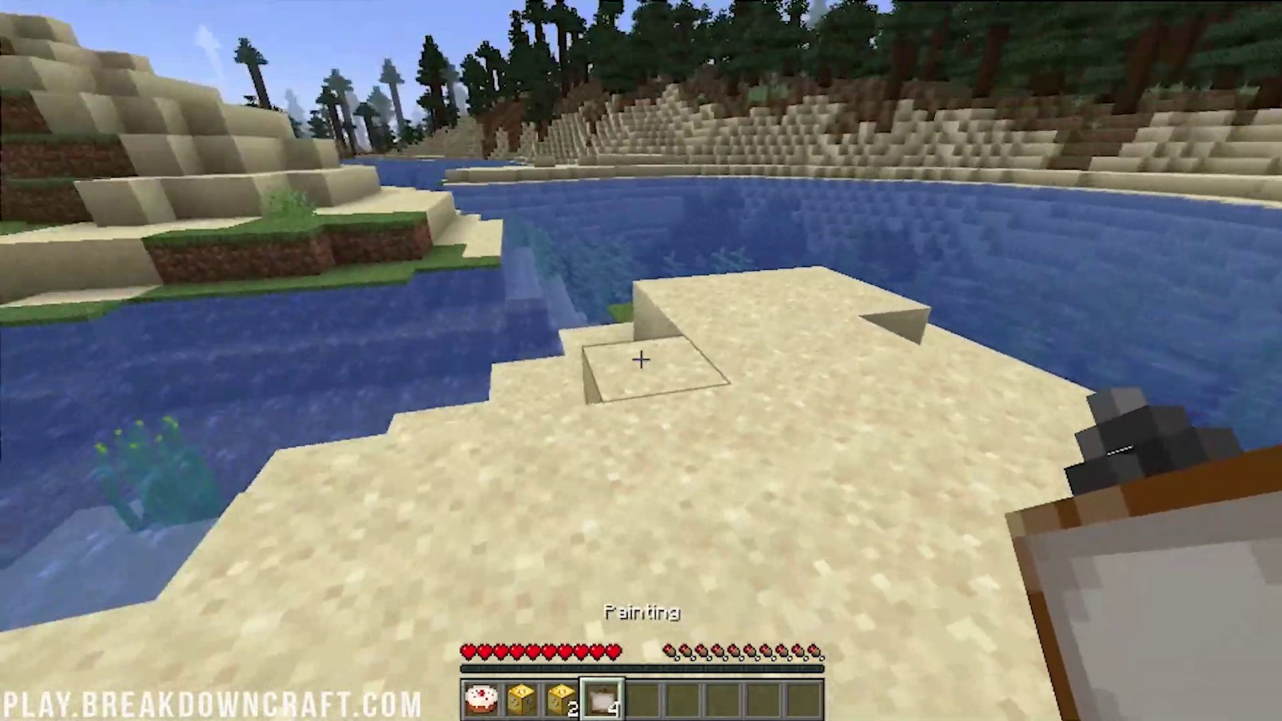
right_click(641, 361)
key("3")
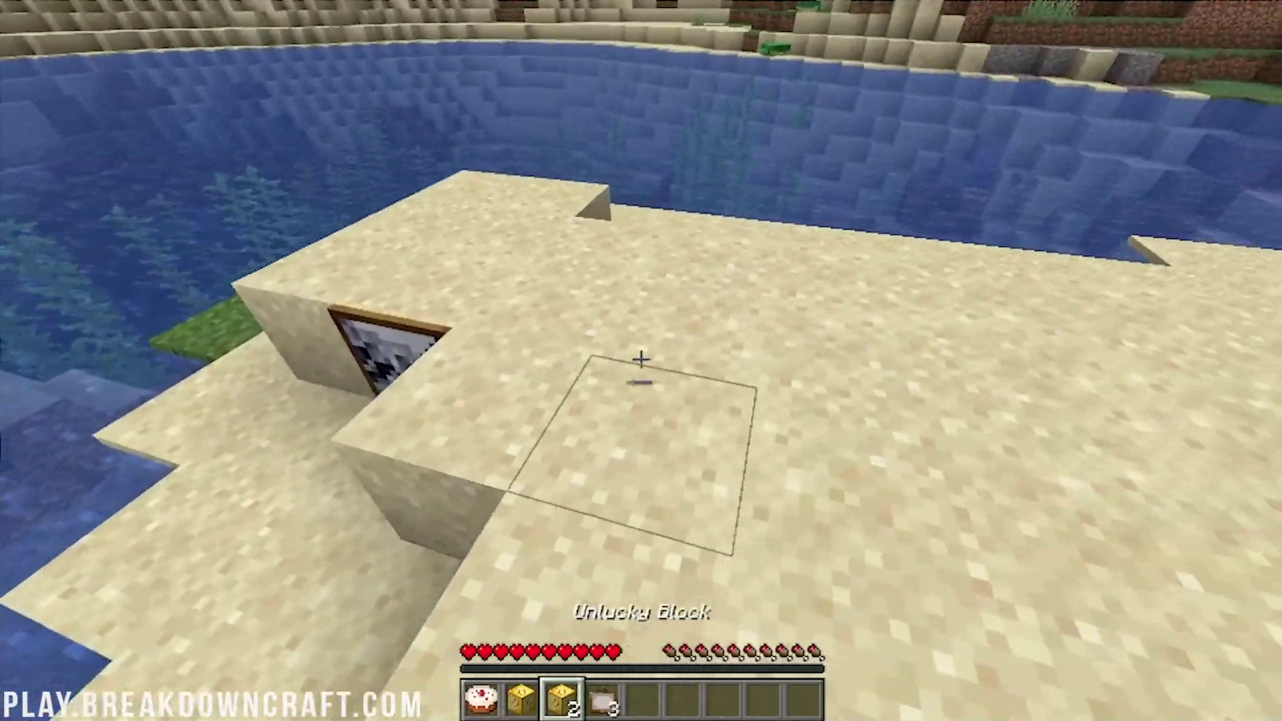
Step: Place the remaining Very Lucky Block on the sand and break it
key("2")
right_click(641, 361)
left_click(641, 360)
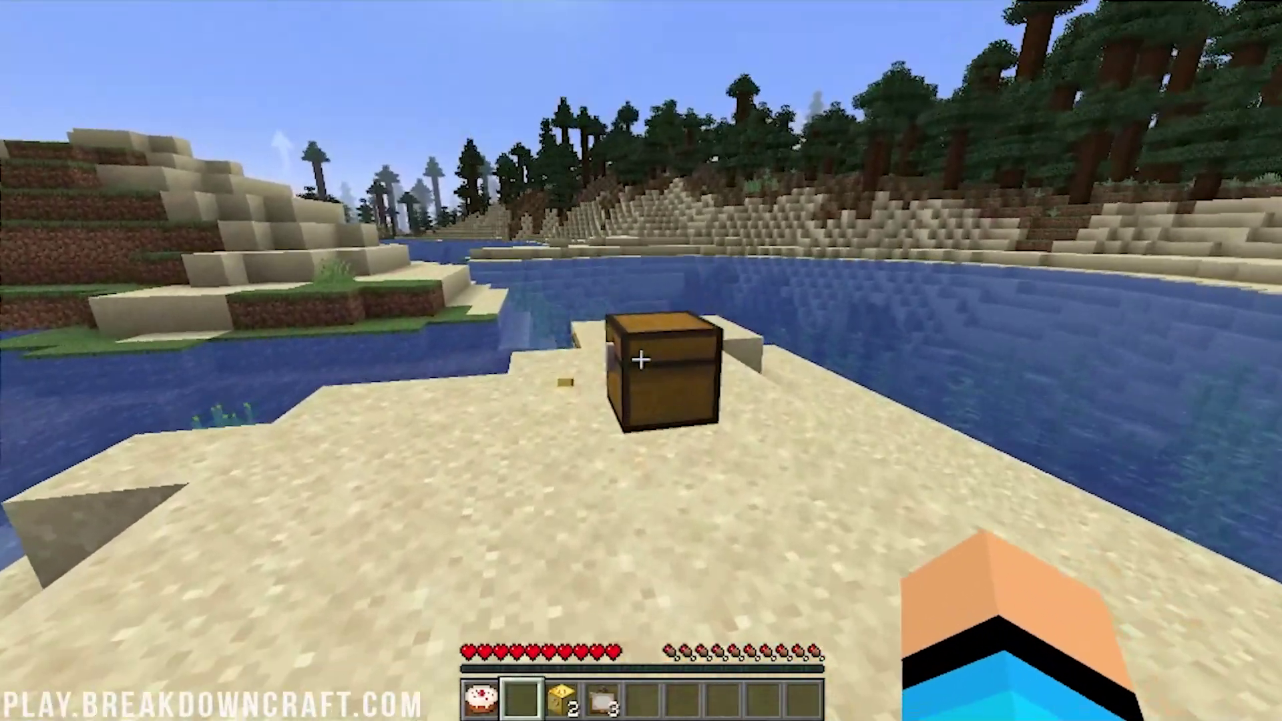
Step: Take the paper and the Buried Treasure Map from the chest, and view the map in hand
right_click(641, 361)
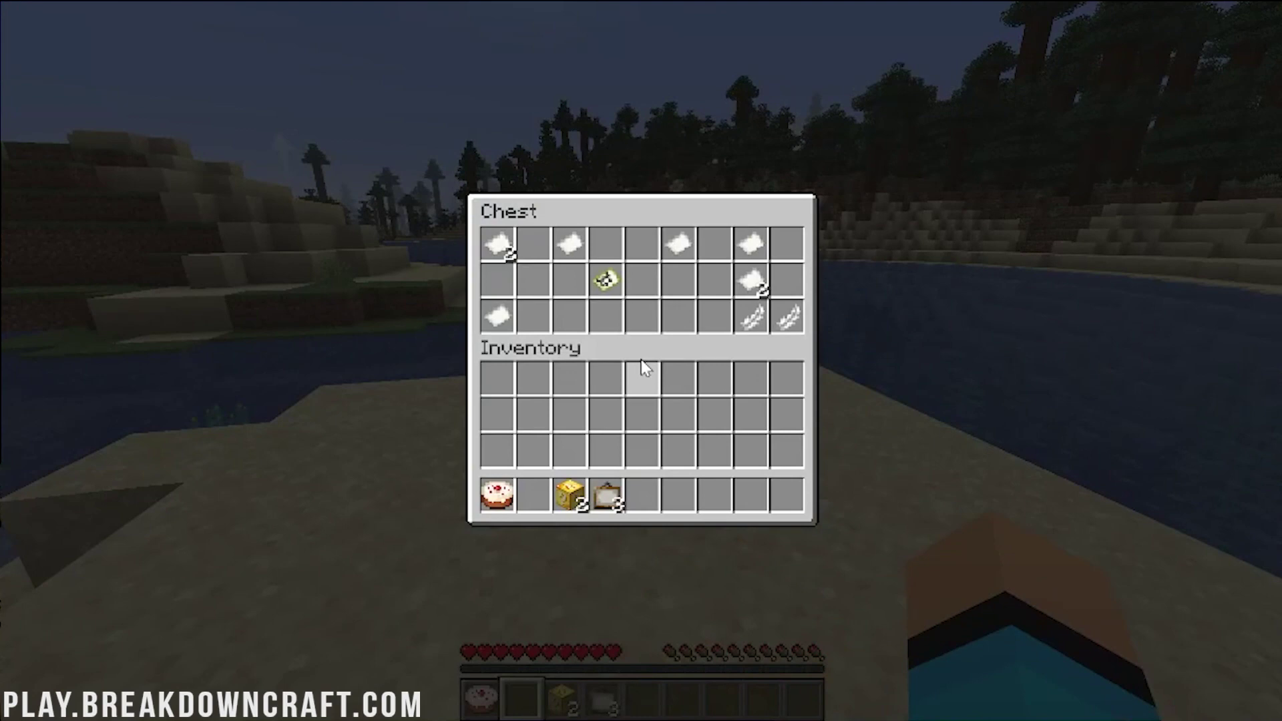
double_click(579, 256)
left_click(642, 414)
key("9")
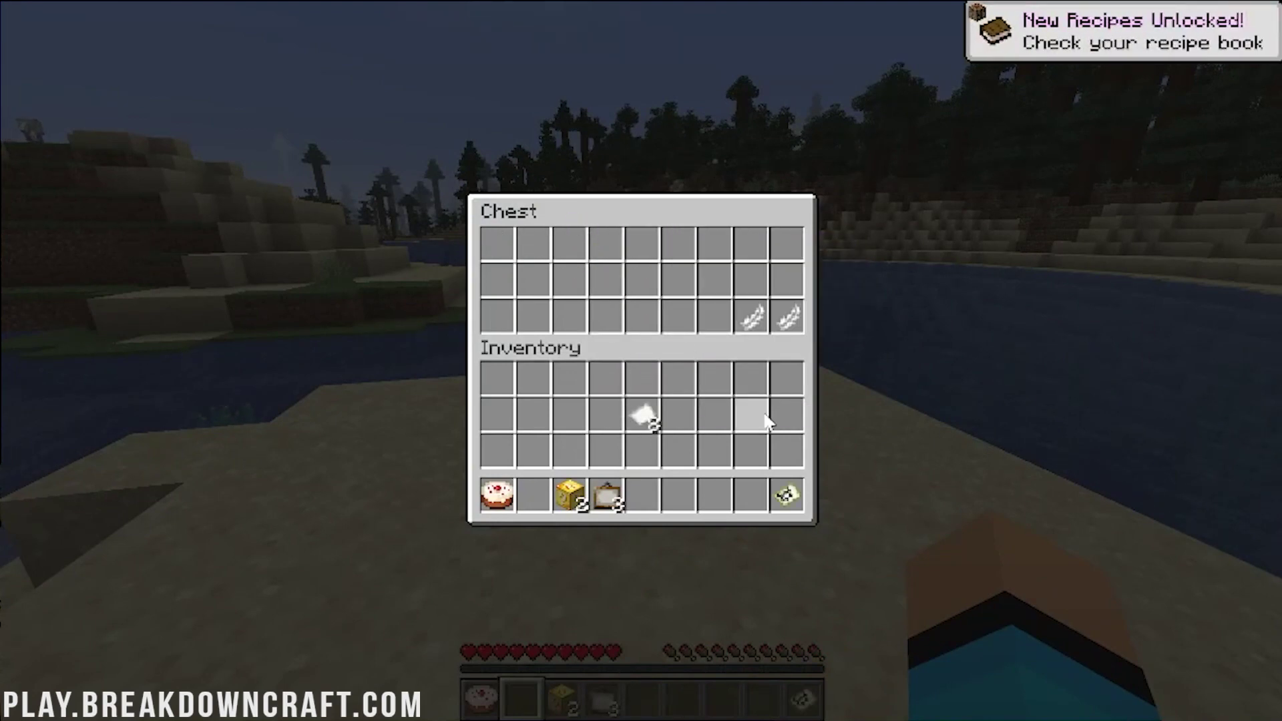
key("Escape")
key("9")
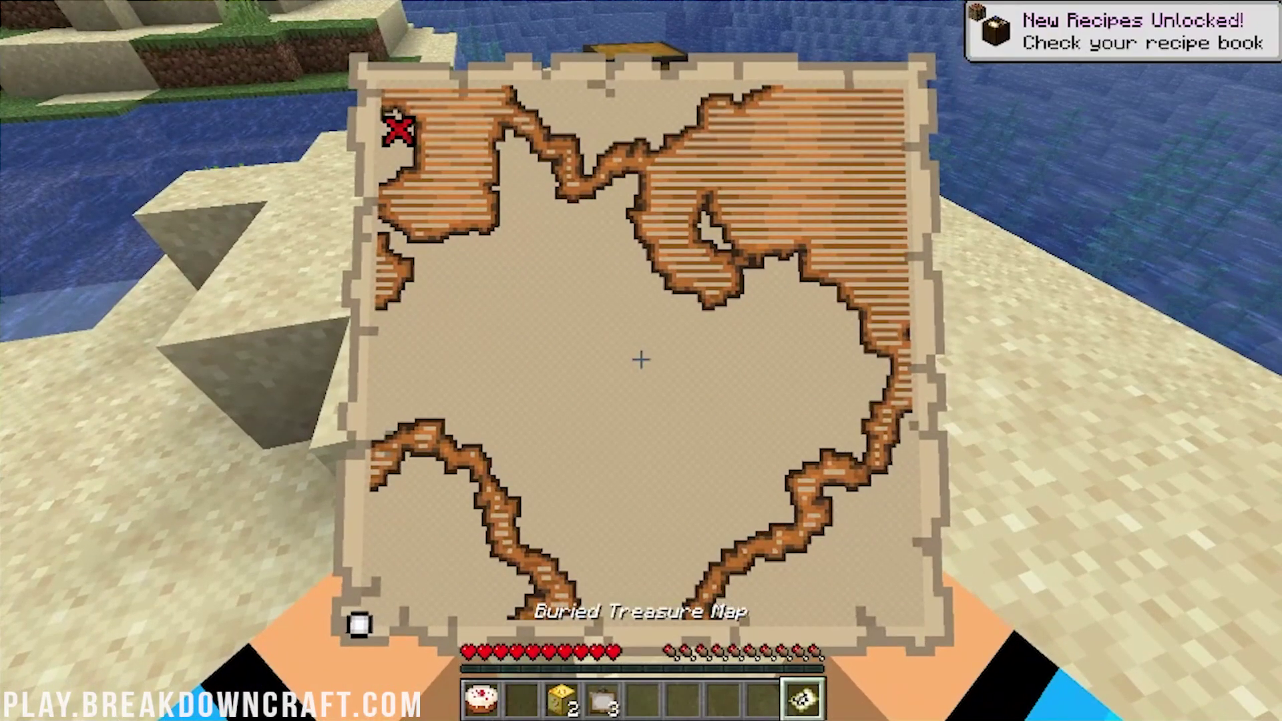
key("4")
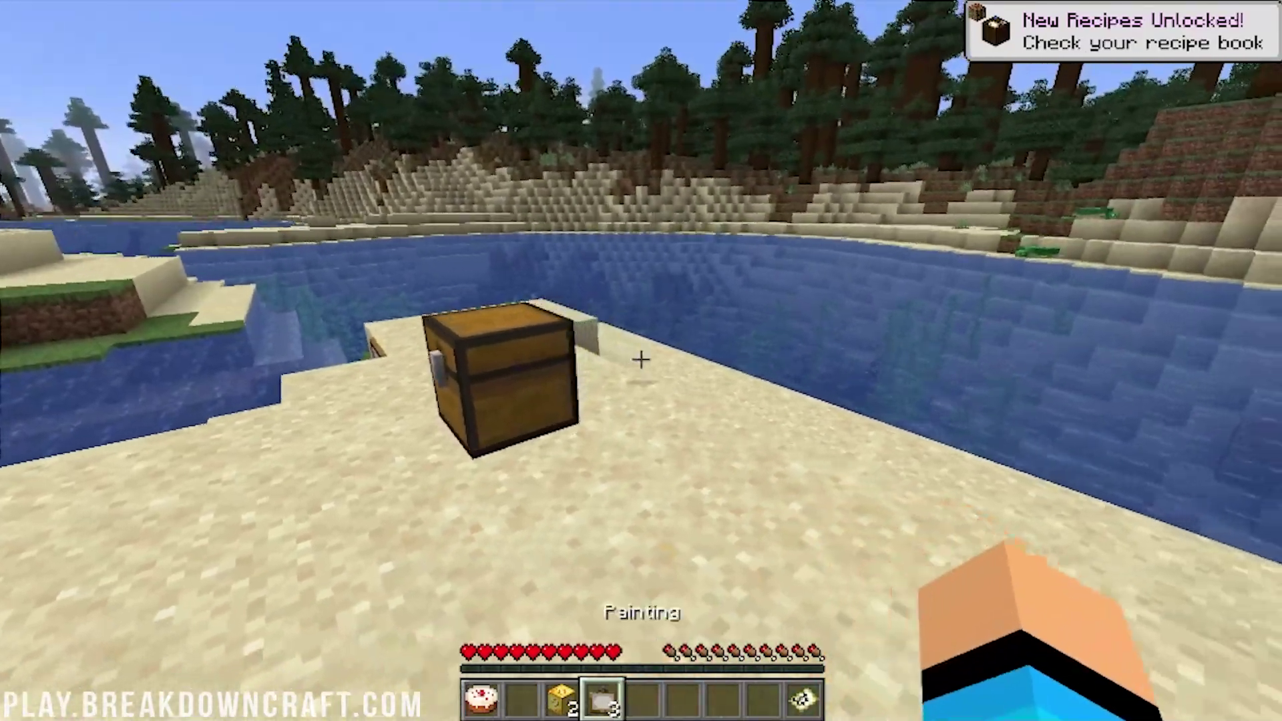
Step: Place an Unlucky Block on the sand away from the chest and break it
key("3")
right_click(640, 360)
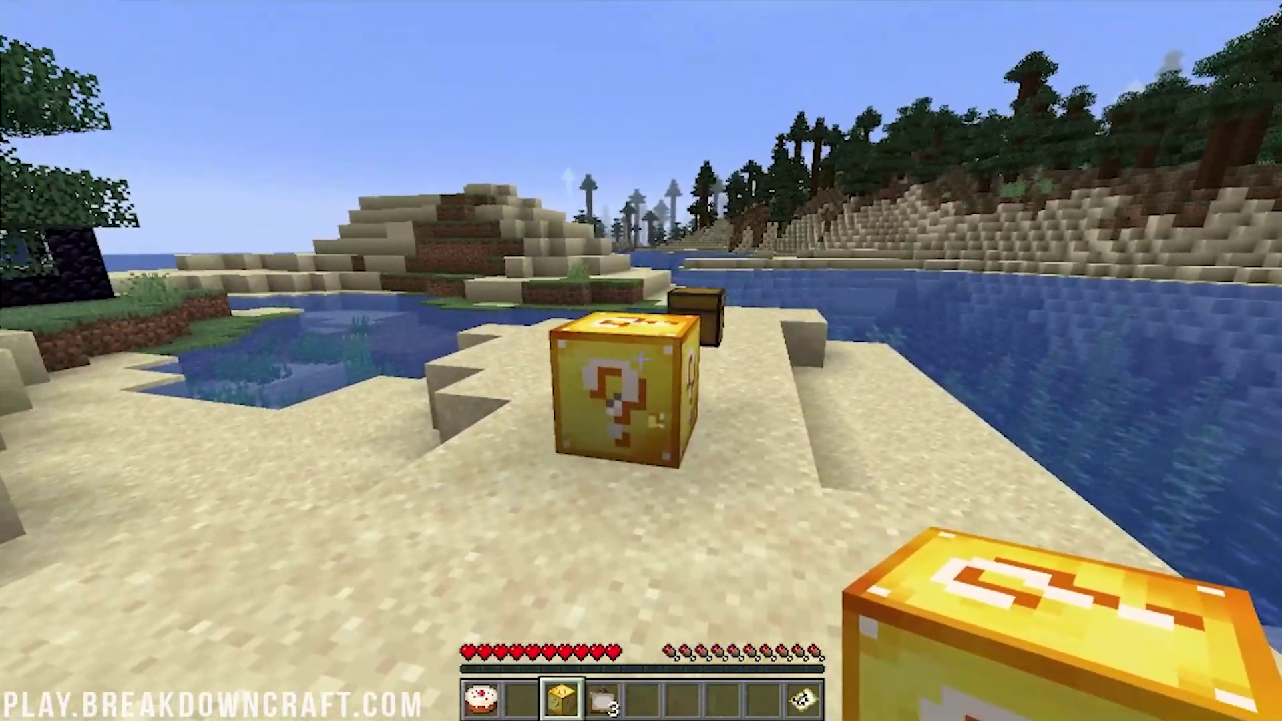
left_click(640, 360)
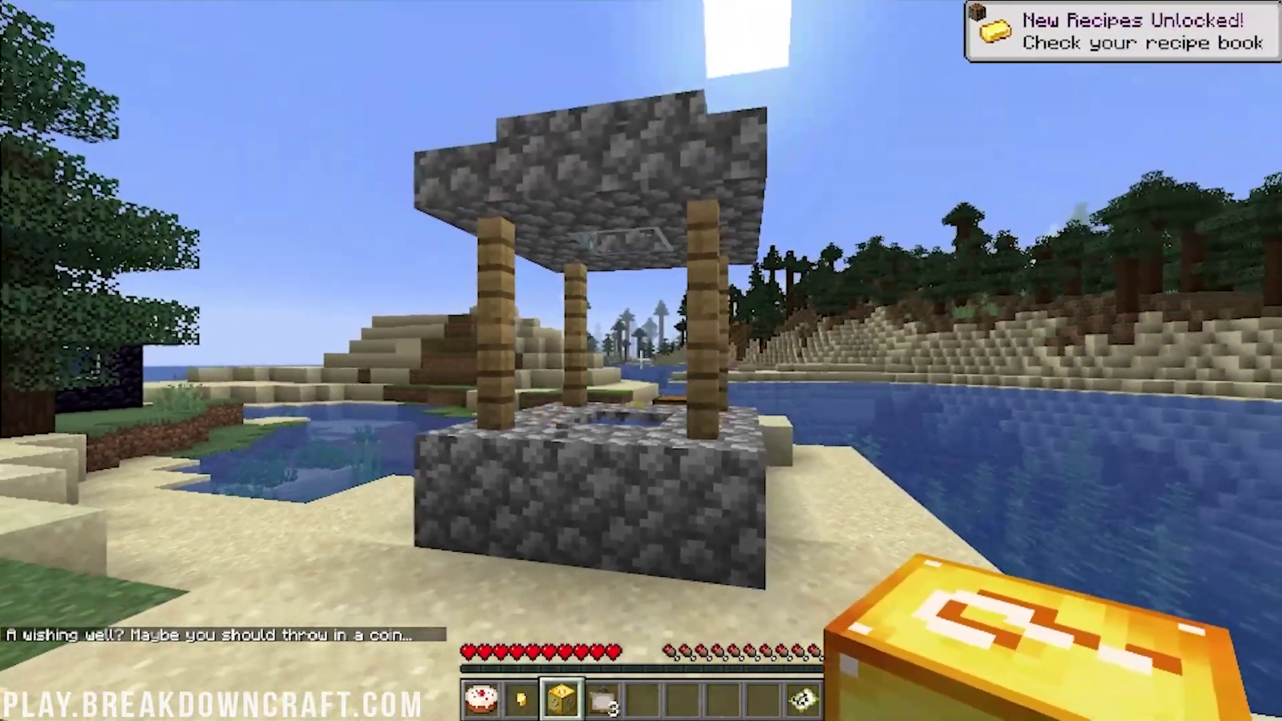
Step: Walk up to the wishing well, throw the Coin in and back away
key("w")
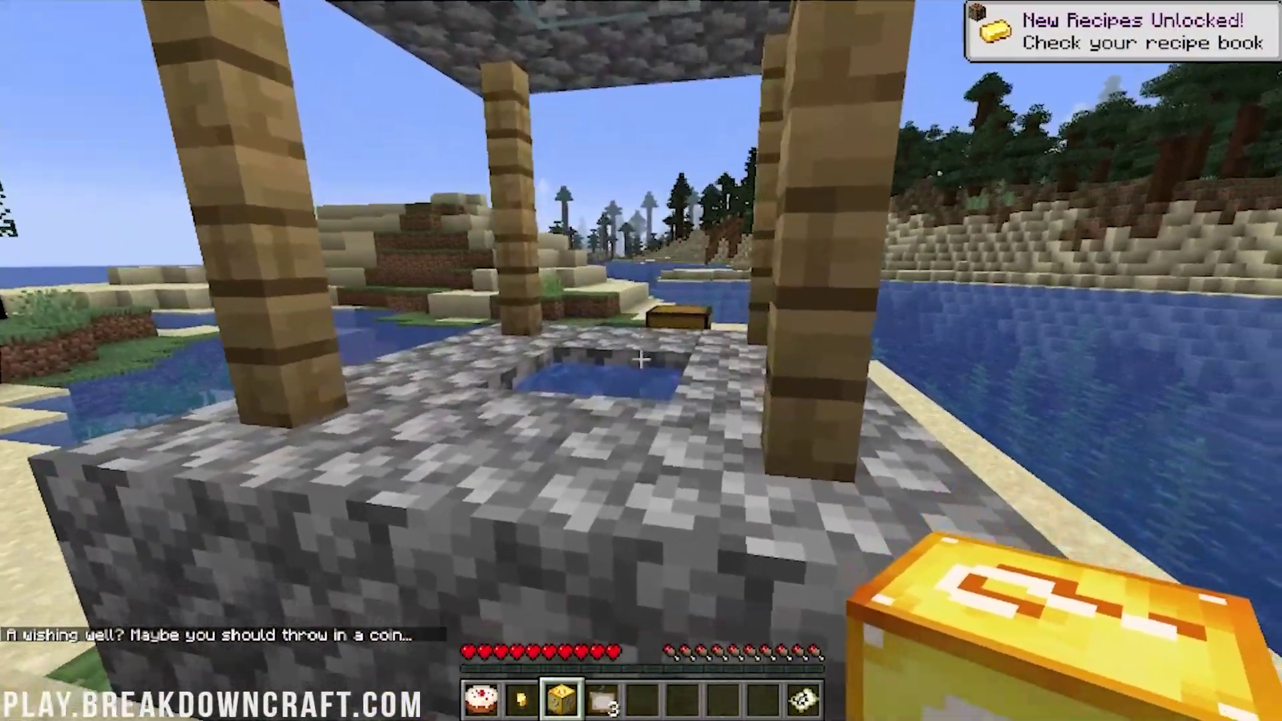
key("2")
key("w")
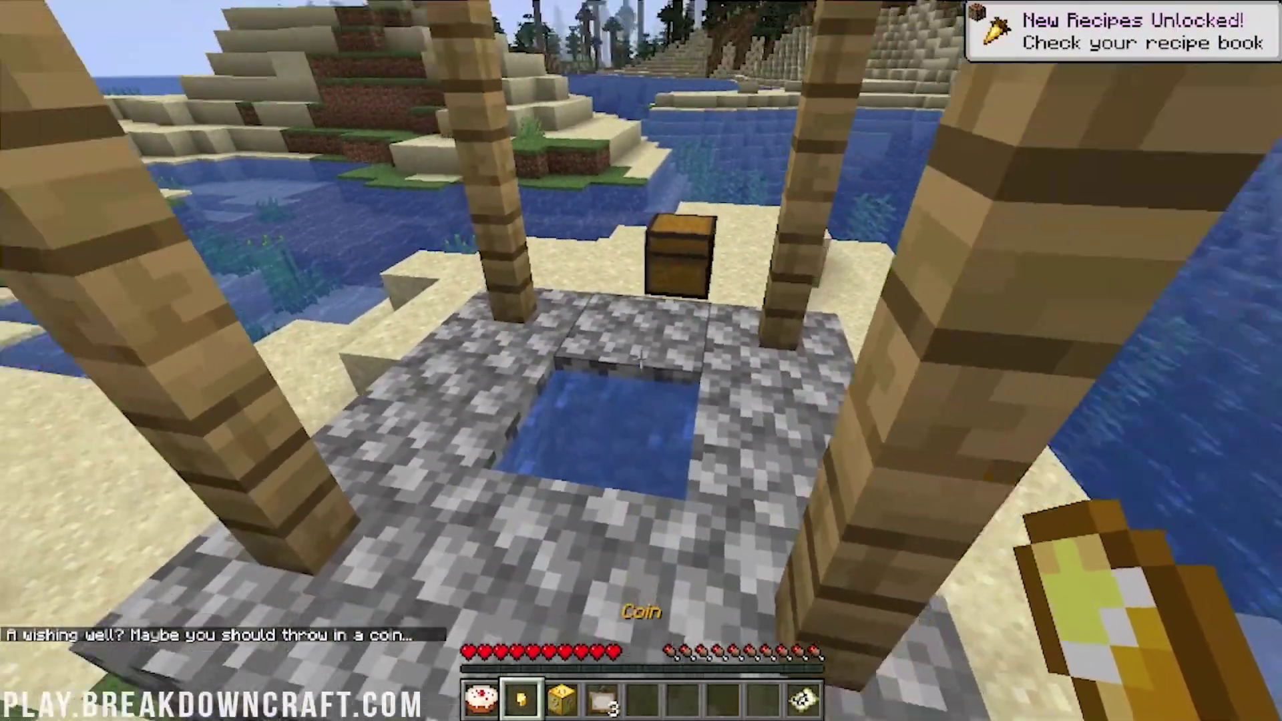
key("s")
key("q")
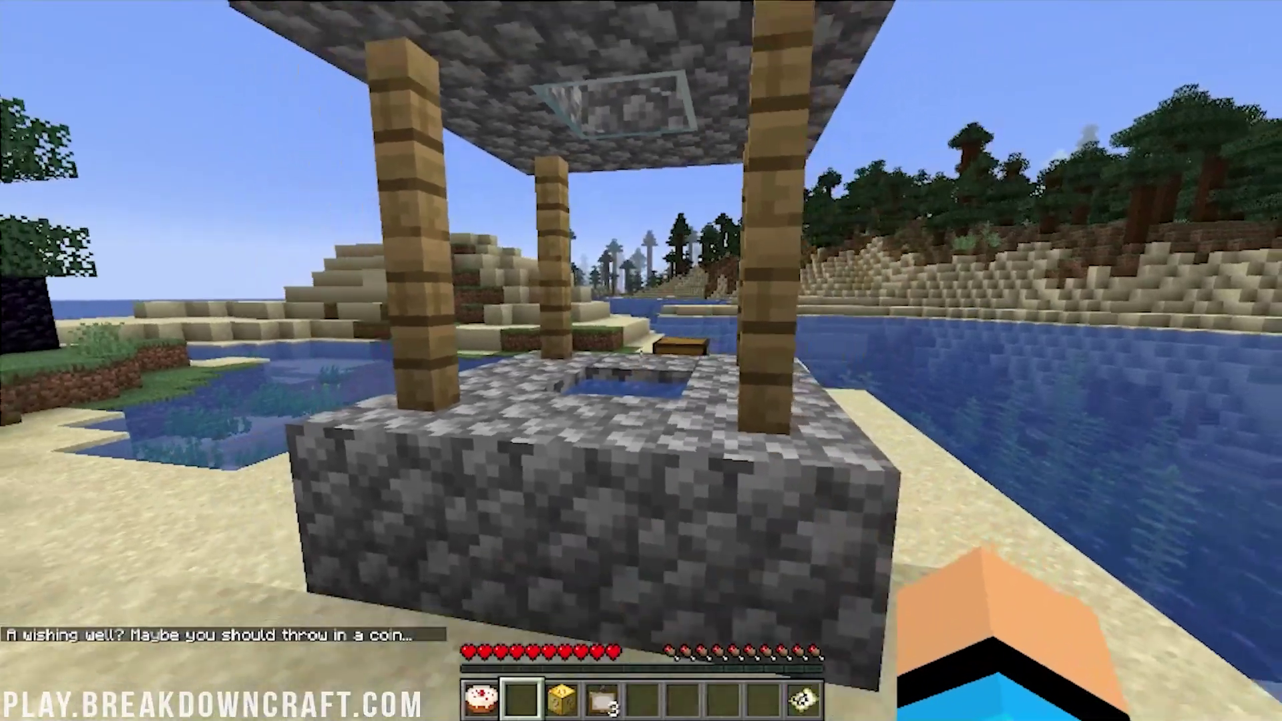
key("s")
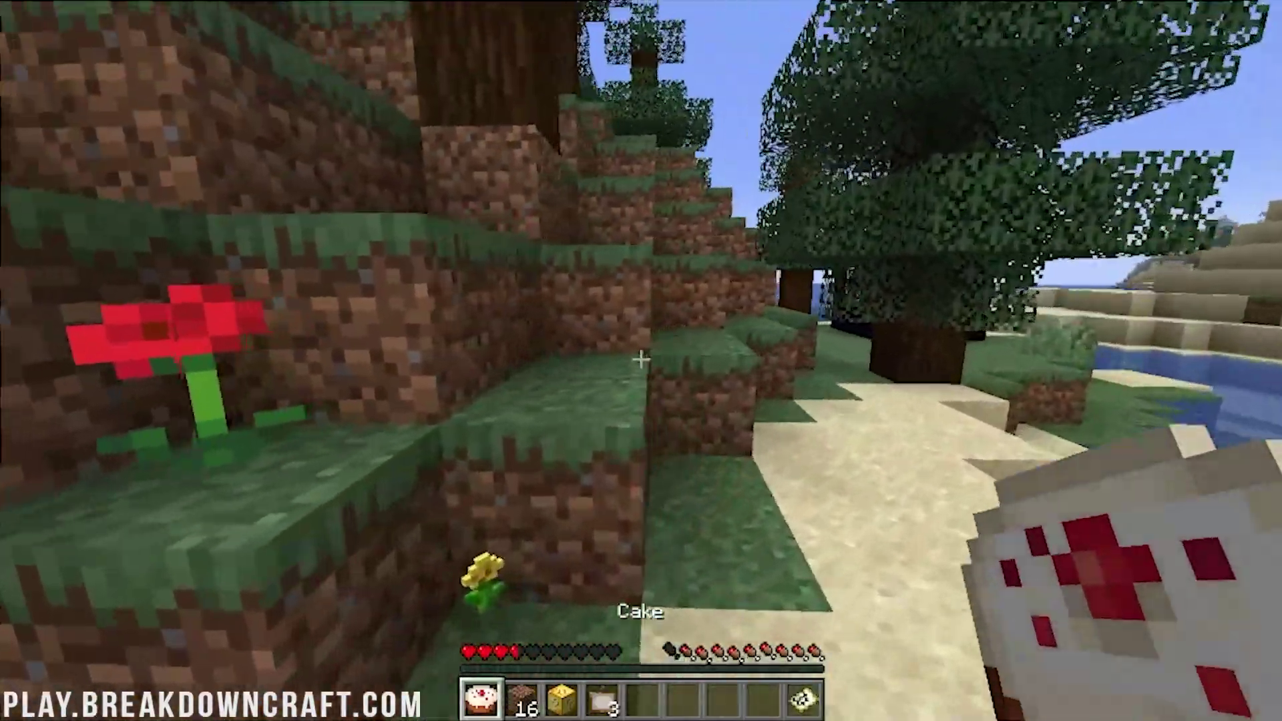
Step: Place the cake on the grassy hillside, and place and break the last Unlucky Block near the wolf on the sand
right_click(641, 361)
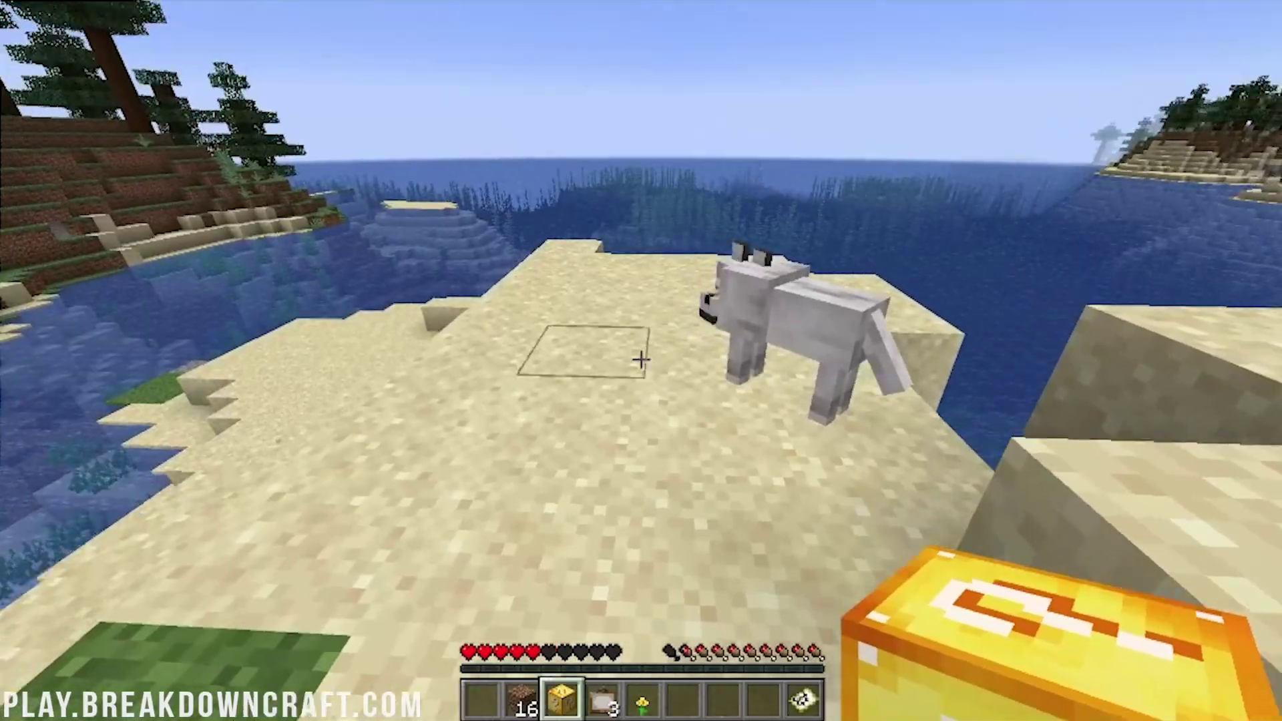
right_click(641, 360)
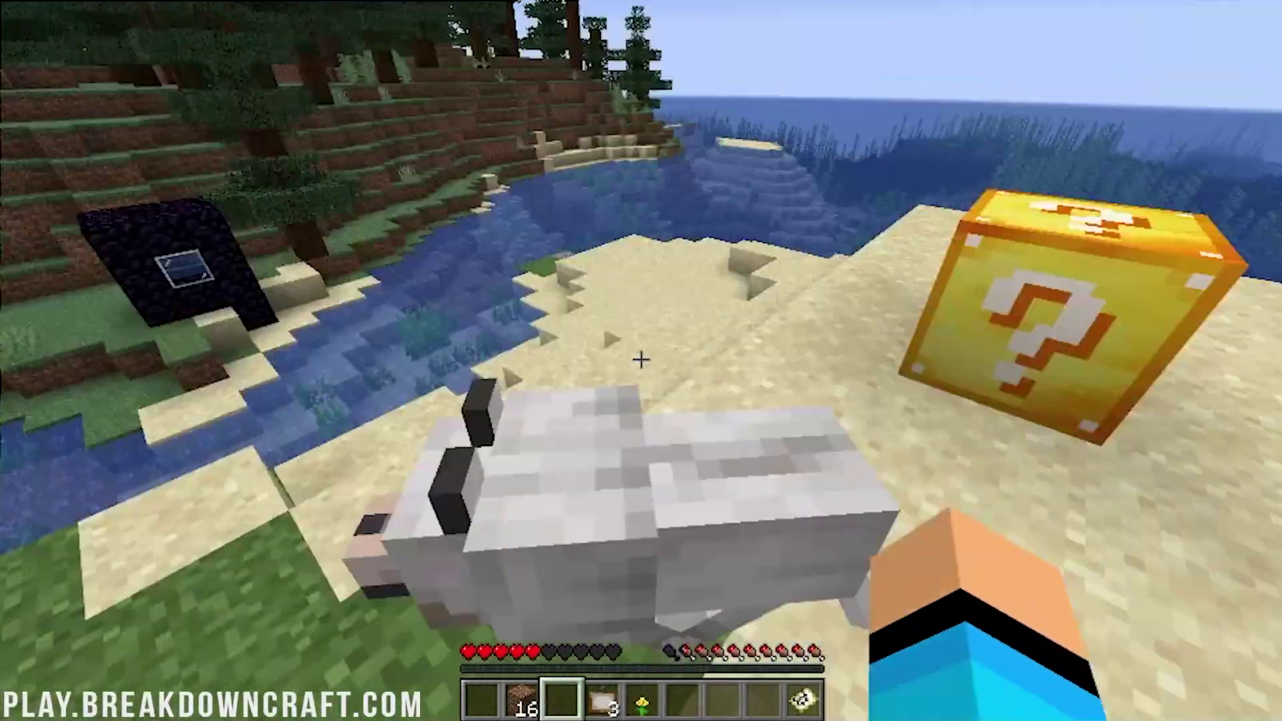
left_click(641, 360)
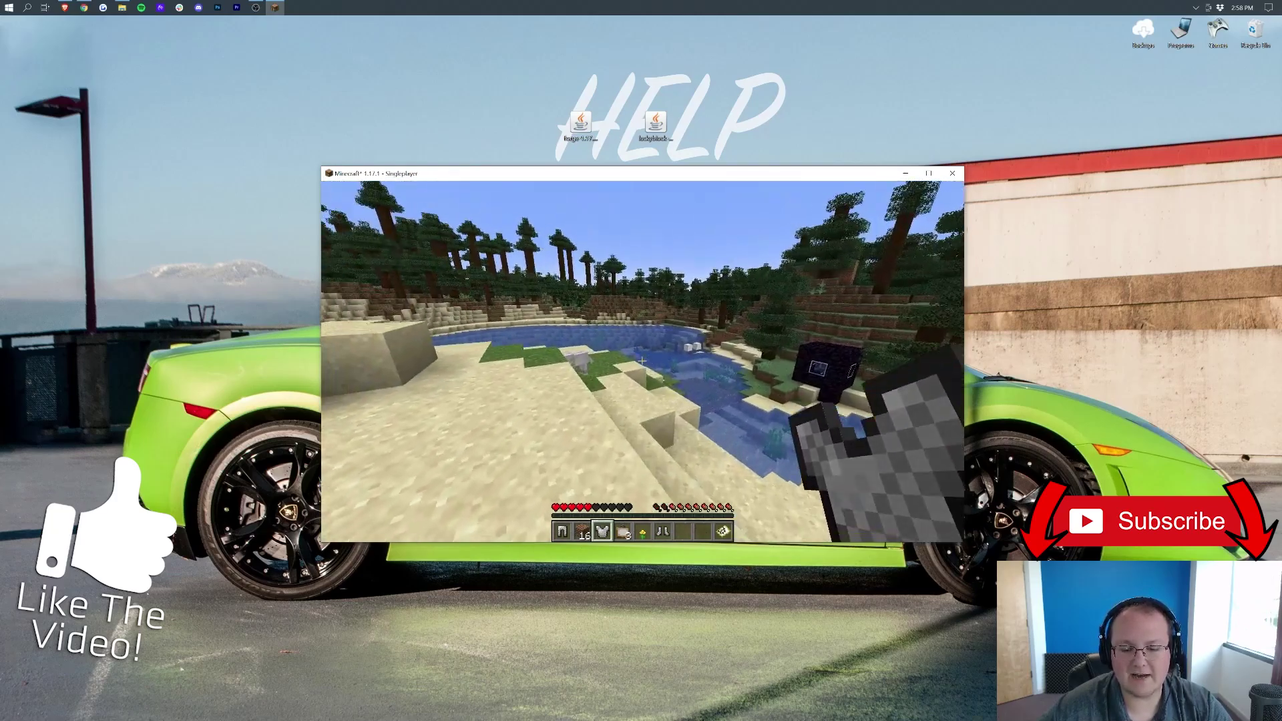
Step: Equip the chestplate and boots from the hotbar
right_click(641, 361)
key("4")
key("6")
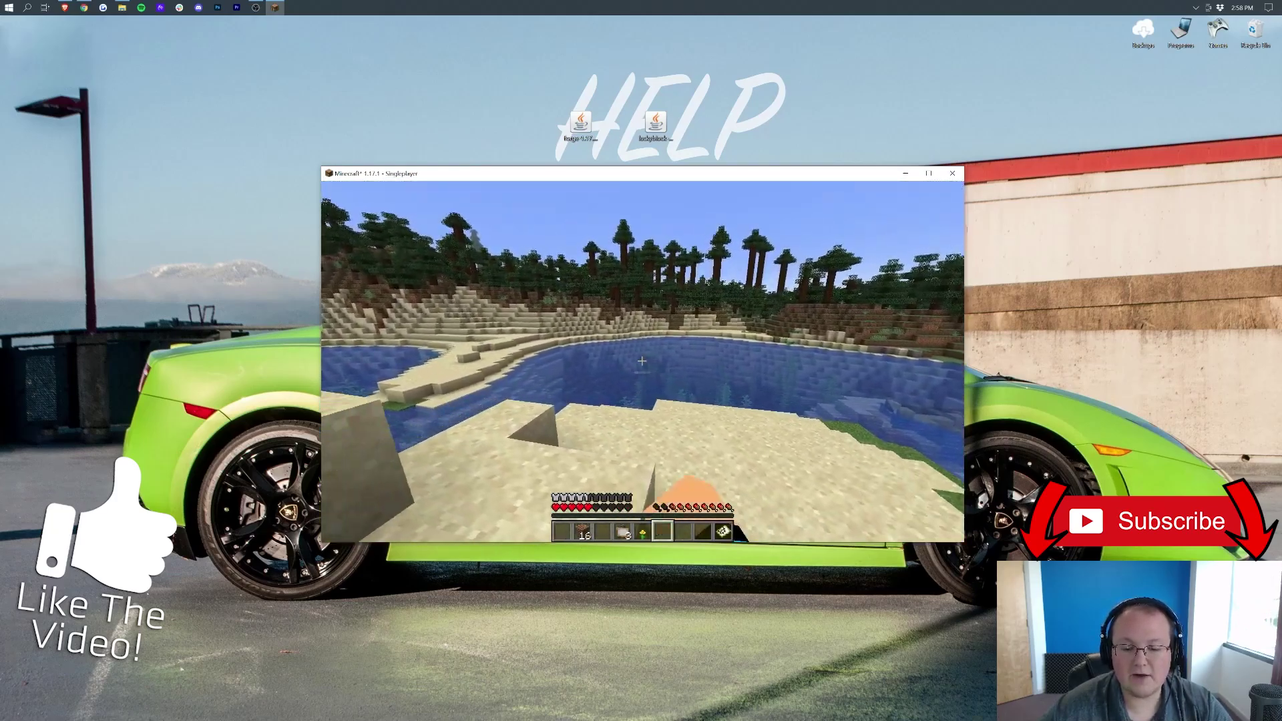
right_click(641, 361)
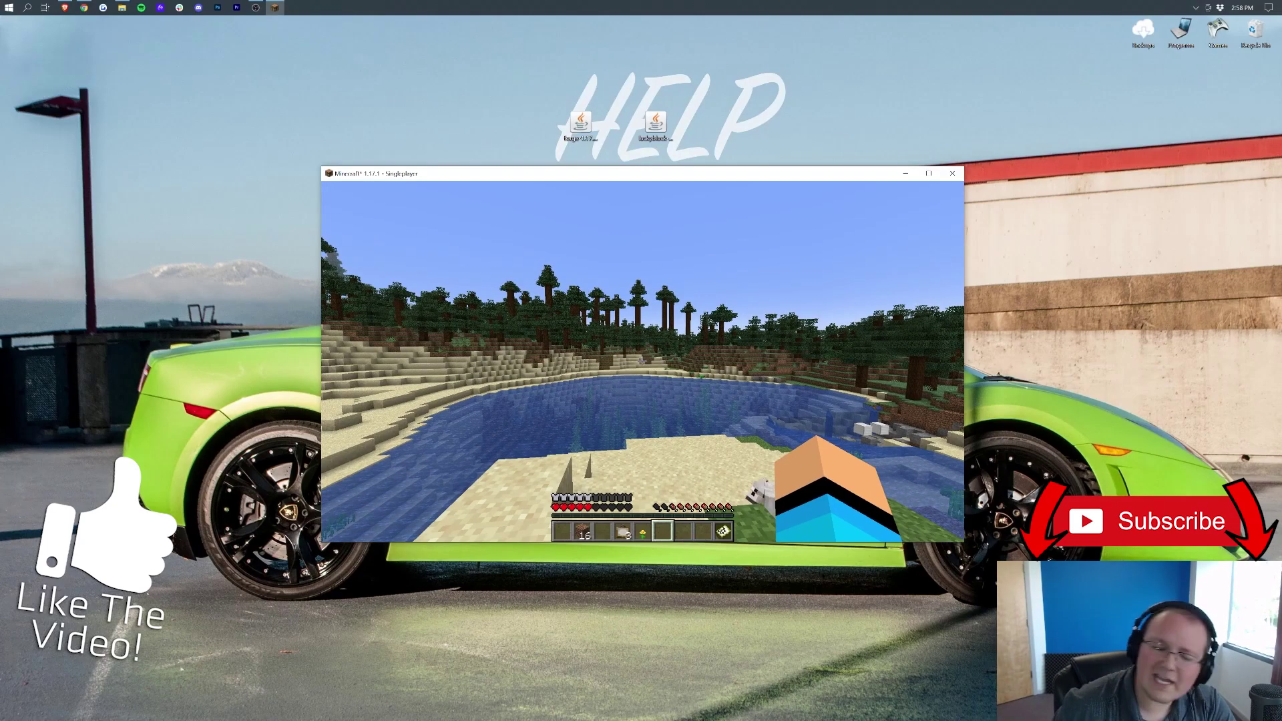
Step: Open the chat
key("t")
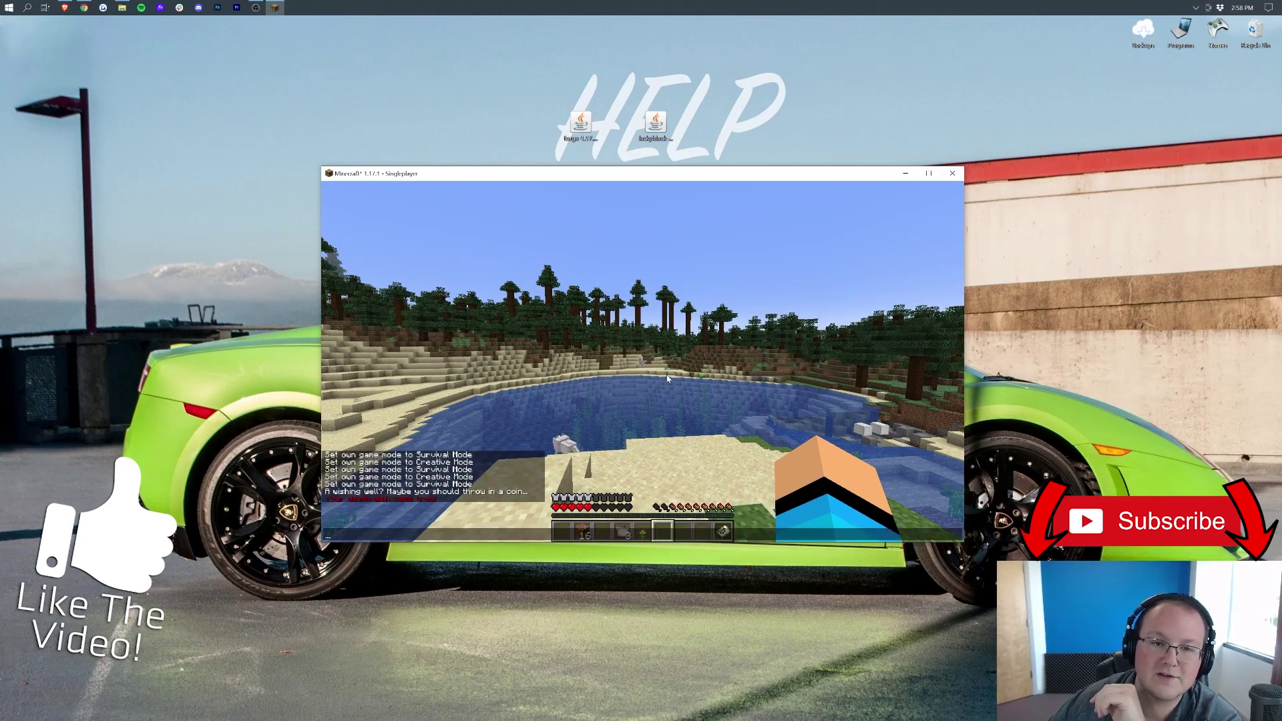